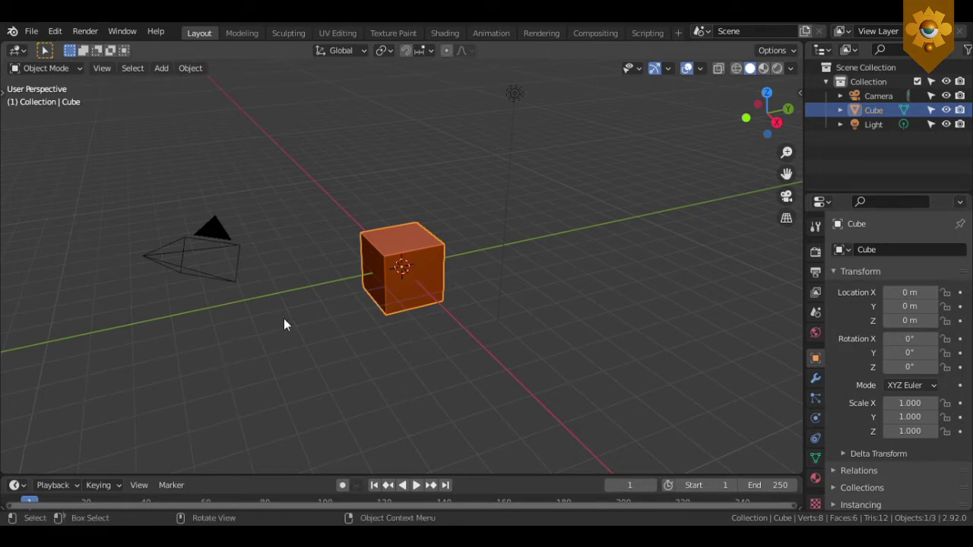
- Delete the default cube and add the hook drawing as a background reference image
left_click(428, 270)
key("Delete")
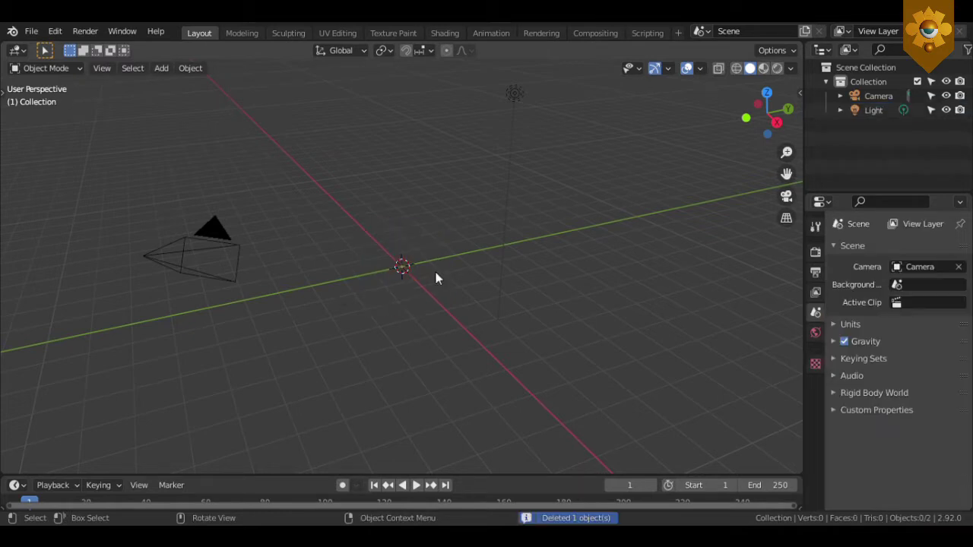
mouse_move(411, 286)
middle_mouse_down()
mouse_move(316, 299)
mouse_move(357, 275)
middle_mouse_up()
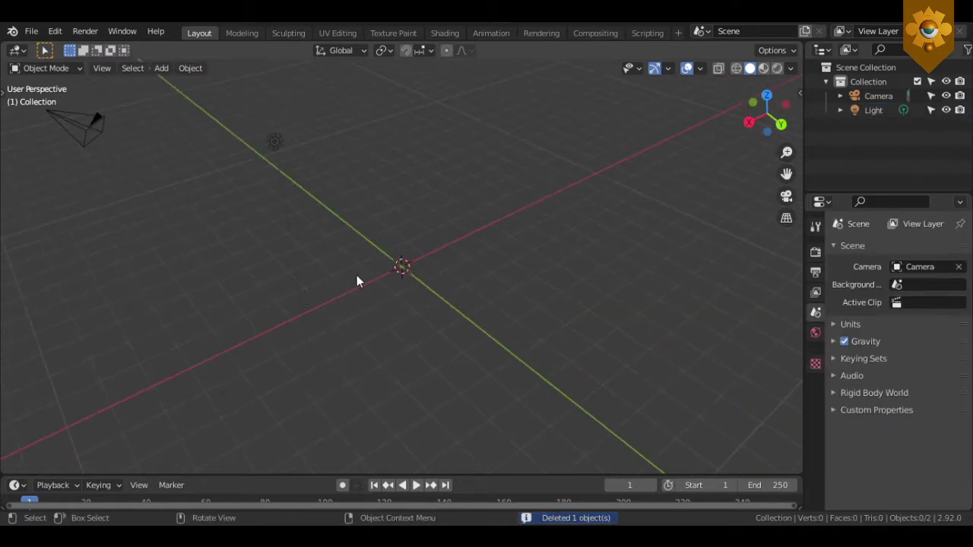
key("shift+a")
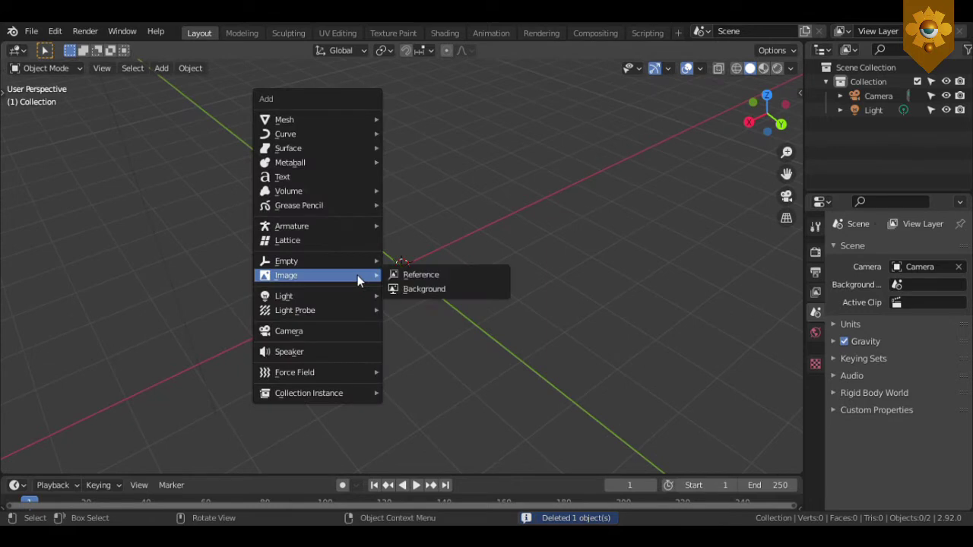
left_click(396, 288)
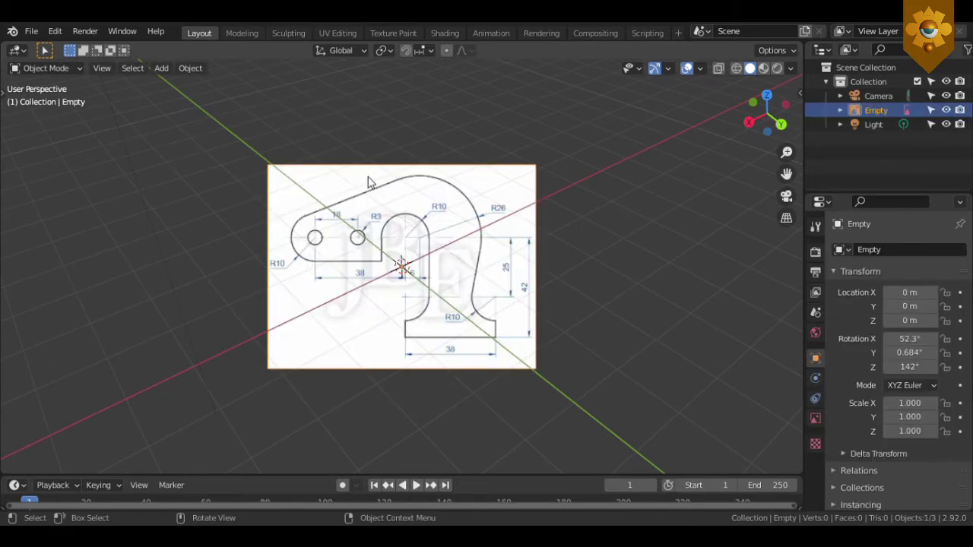
- Switch to top orthographic view and clear the drawing's rotation so it lies flat
key("KP_7")
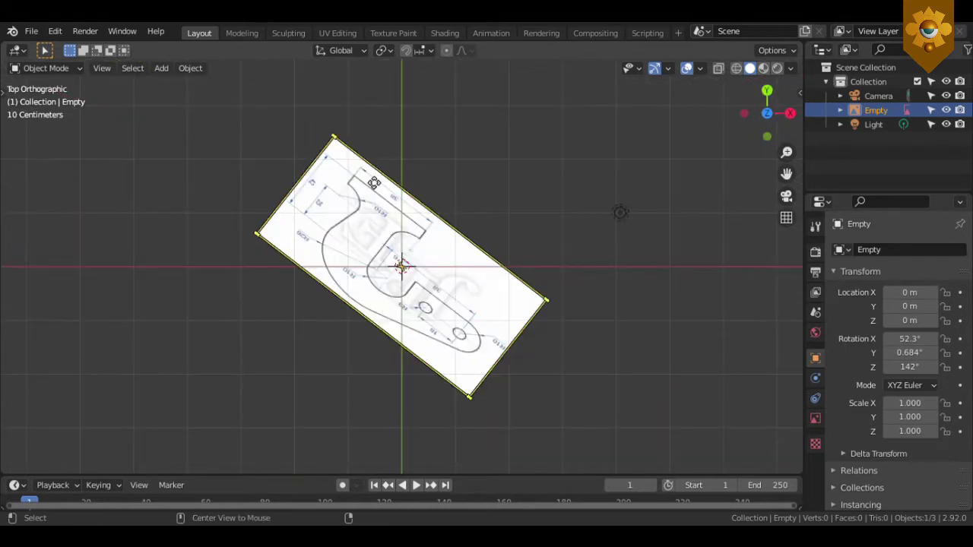
key("alt+r")
key("alt+a")
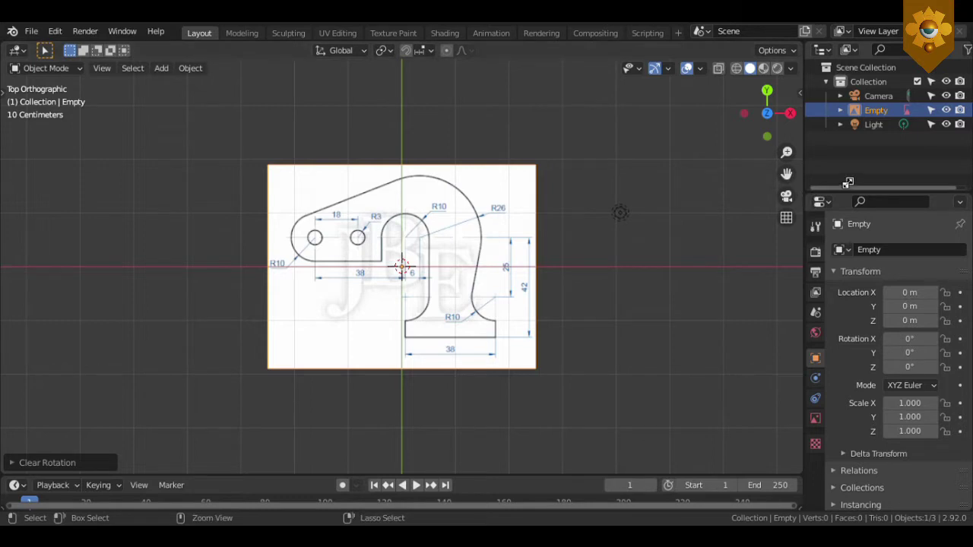
- Fade the reference drawing to 0.100 opacity and bring up the Add menu
mouse_move(814, 198)
left_mouse_down("ctrl")
mouse_move(842, 176)
mouse_move(867, 363)
left_mouse_up("ctrl")
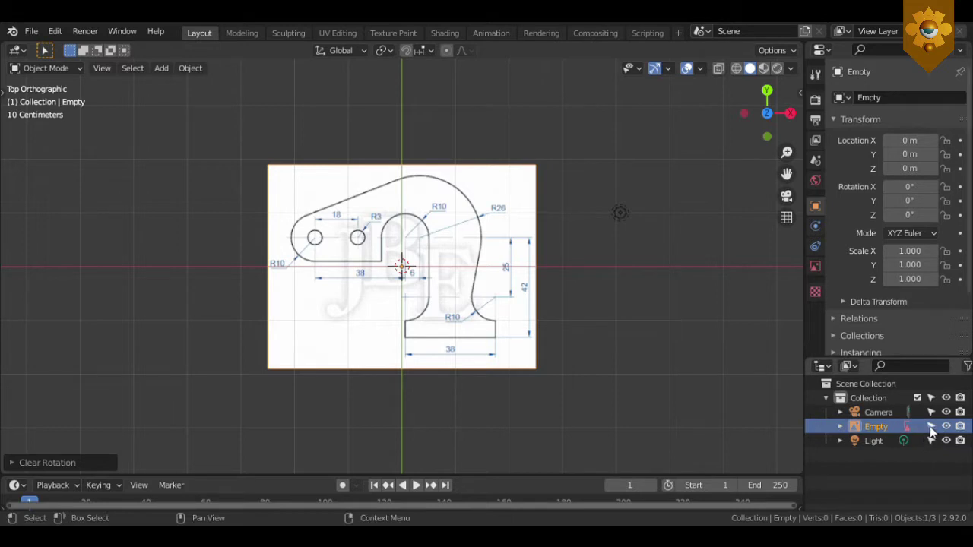
left_click(815, 265)
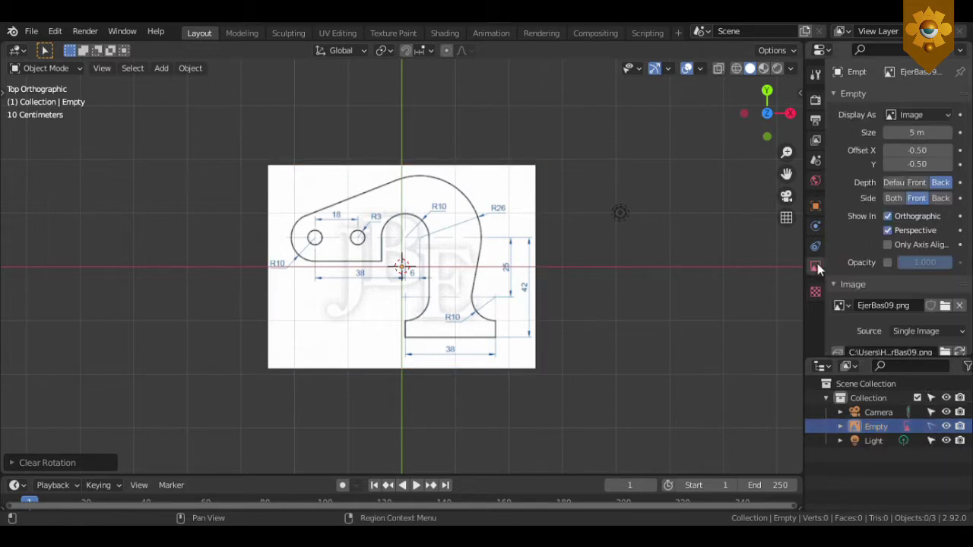
left_click(887, 263)
left_click_drag(906, 264, 900, 264)
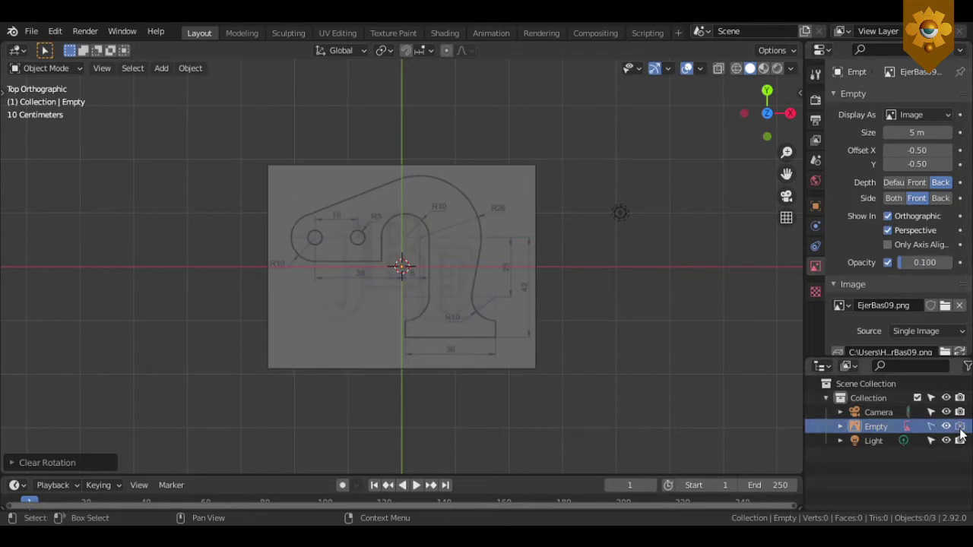
scroll(504, 293, "up", 5)
key("shift+a")
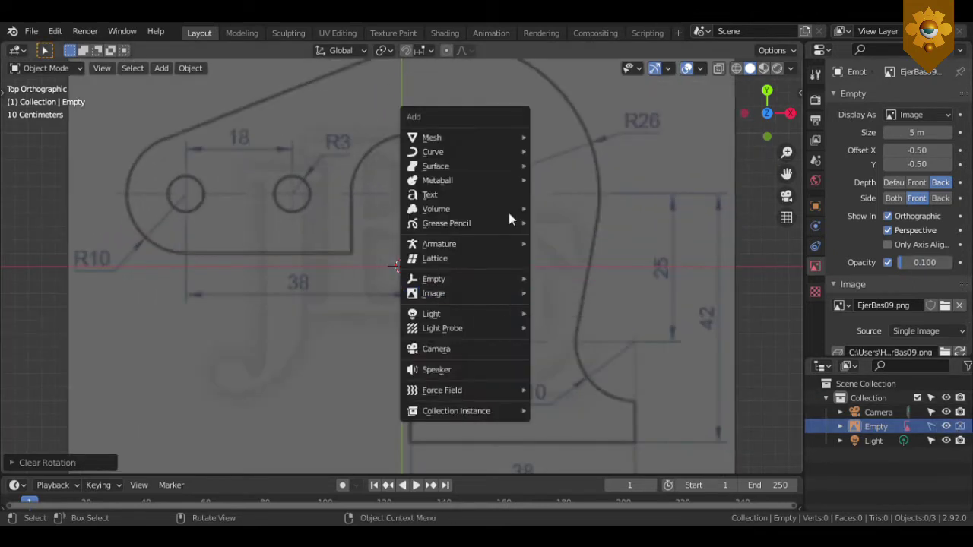
mouse_move(431, 136)
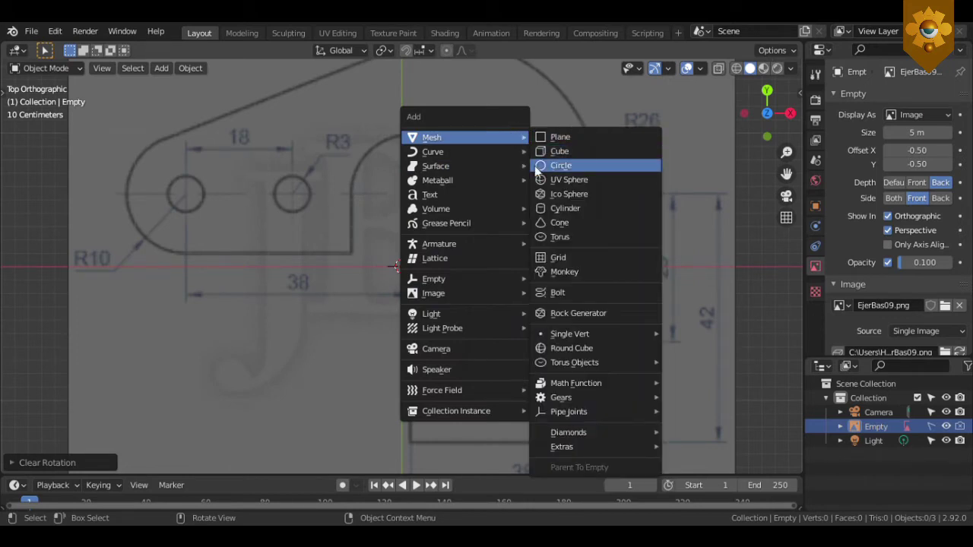
- Add a mesh circle and centre it on the drawing's left hole
left_click(536, 170)
middle_click_drag(337, 230, 532, 289, "shift")
scroll(501, 278, "up", 5)
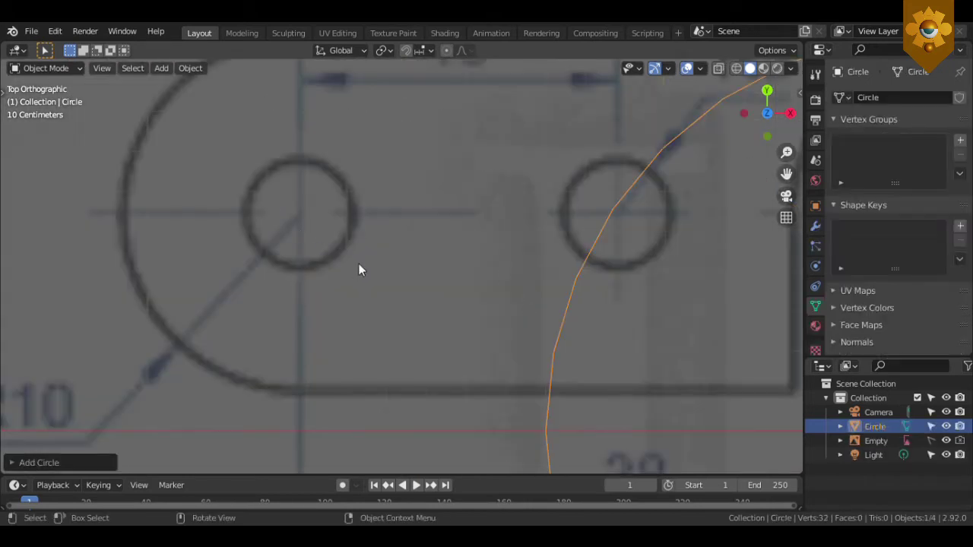
key("g")
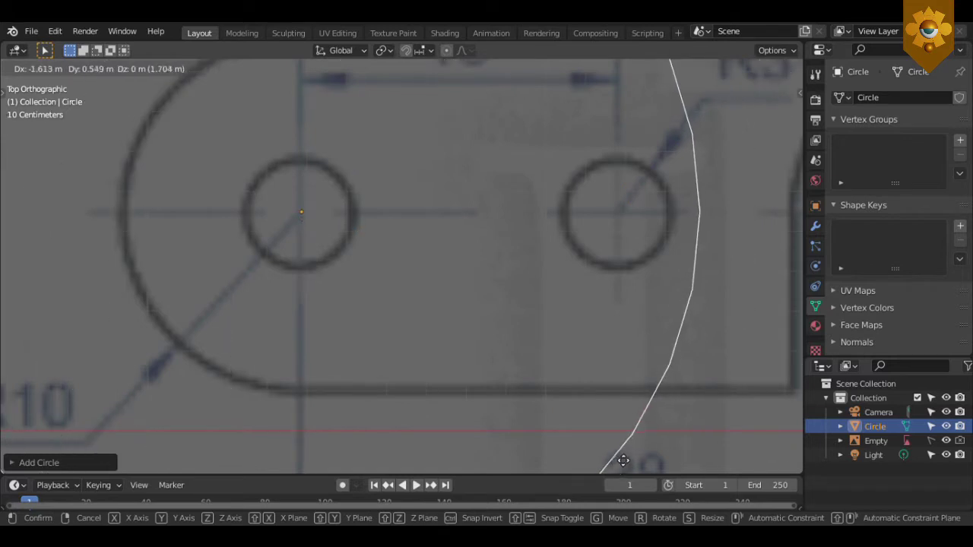
left_click(620, 459)
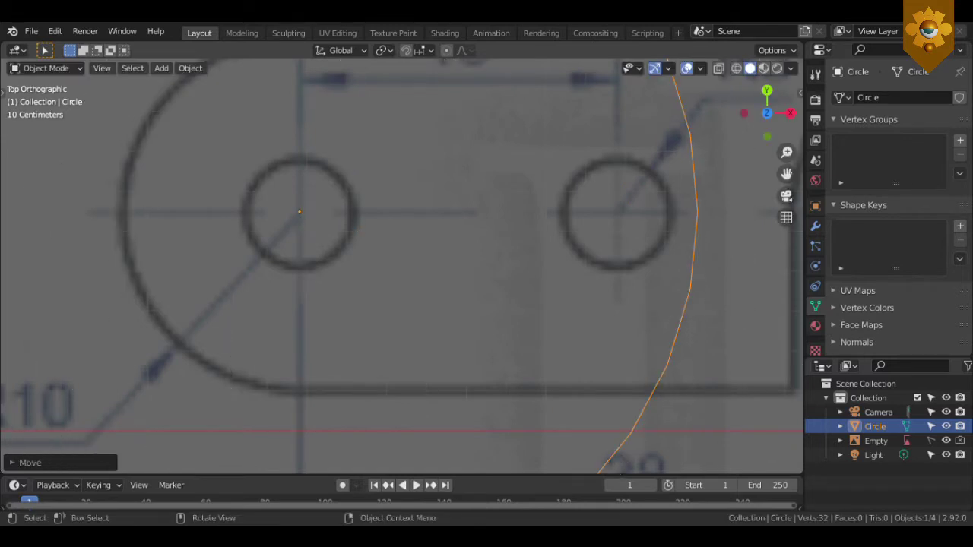
- Scale the circle to match the R10 outer arc around the hole
key("Tab")
key("Tab")
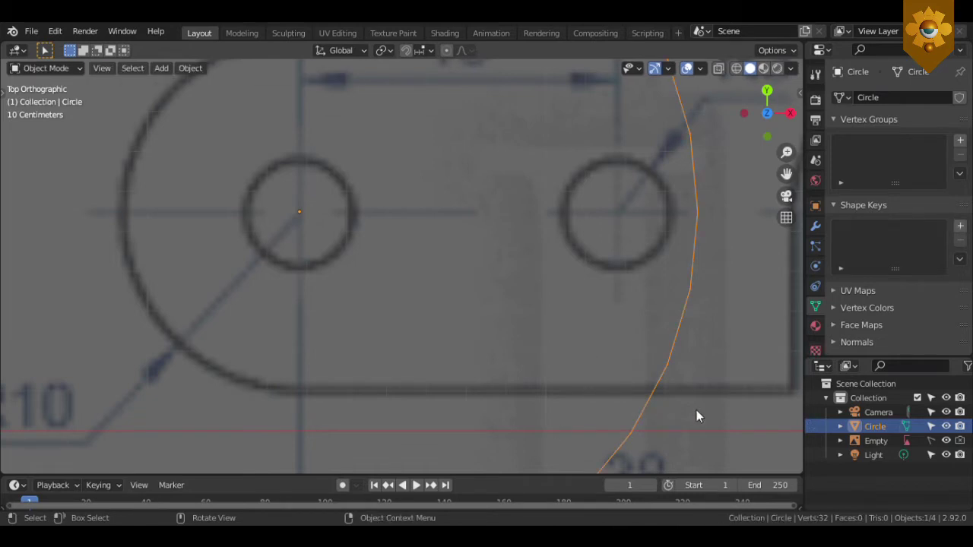
key("Tab")
key("s")
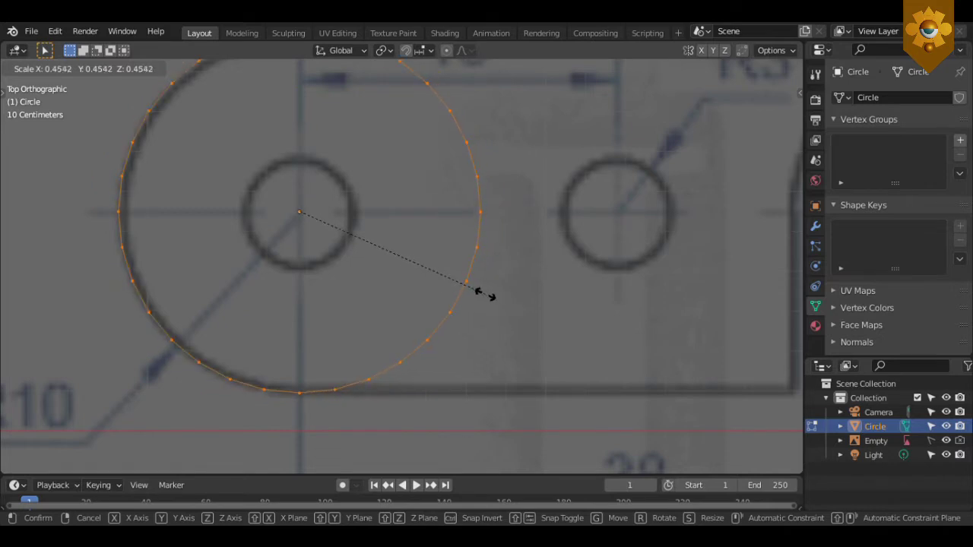
left_click(477, 292)
scroll(489, 299, "down", 2)
scroll(469, 293, "down", 1)
- Delete the circle's right-half vertices, leaving a 17-vertex arc on the left R10 end
scroll(441, 310, "down", 3)
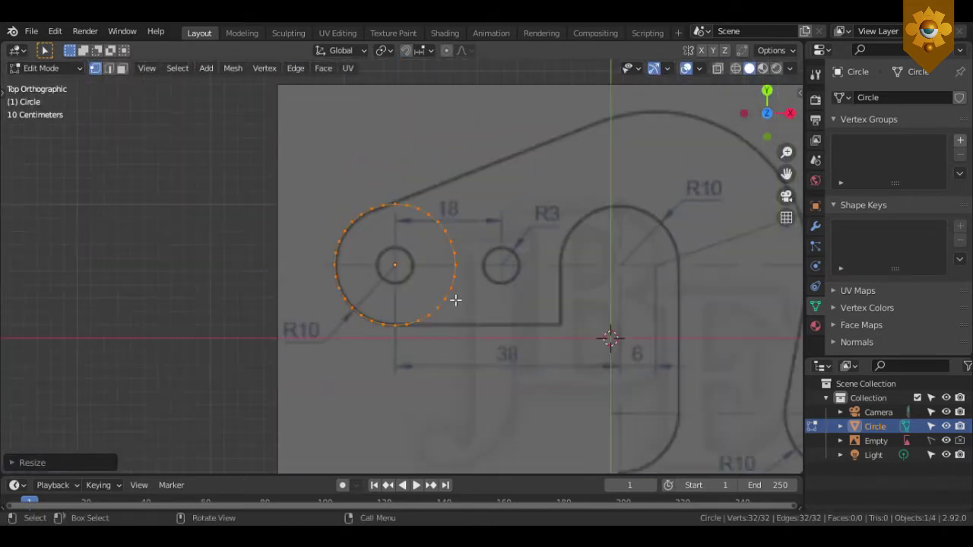
middle_click_drag(517, 284, 423, 269, "shift")
scroll(424, 269, "up", 1)
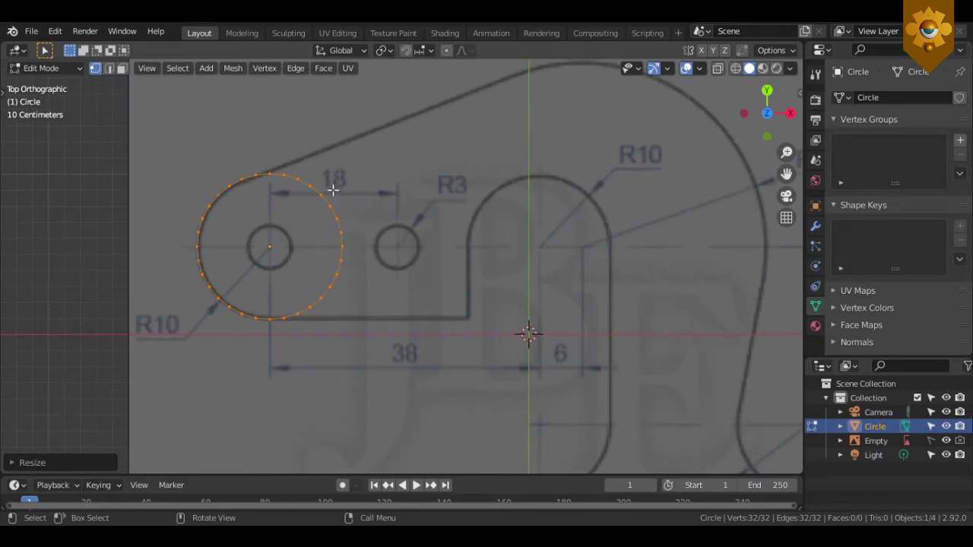
left_click_drag(279, 163, 396, 352, "ctrl")
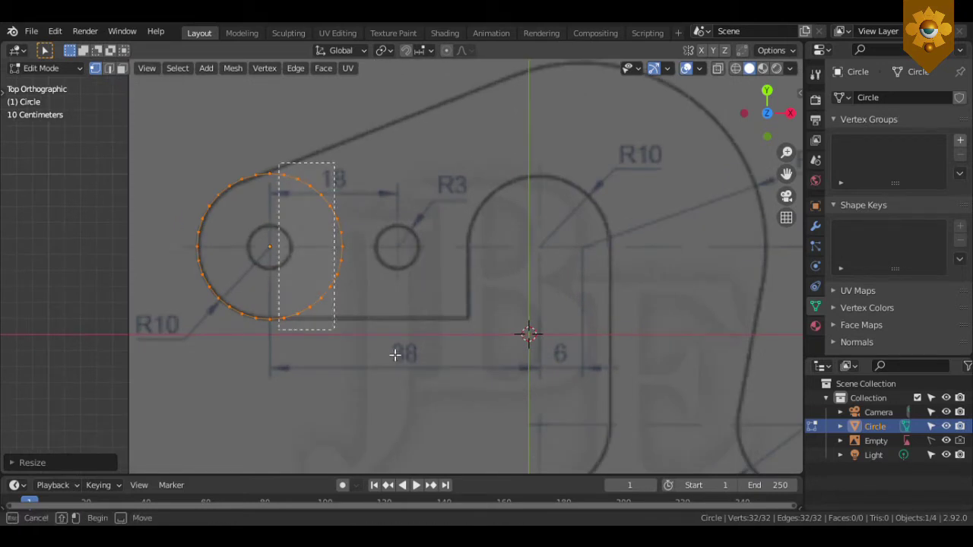
key("x")
left_click(420, 337)
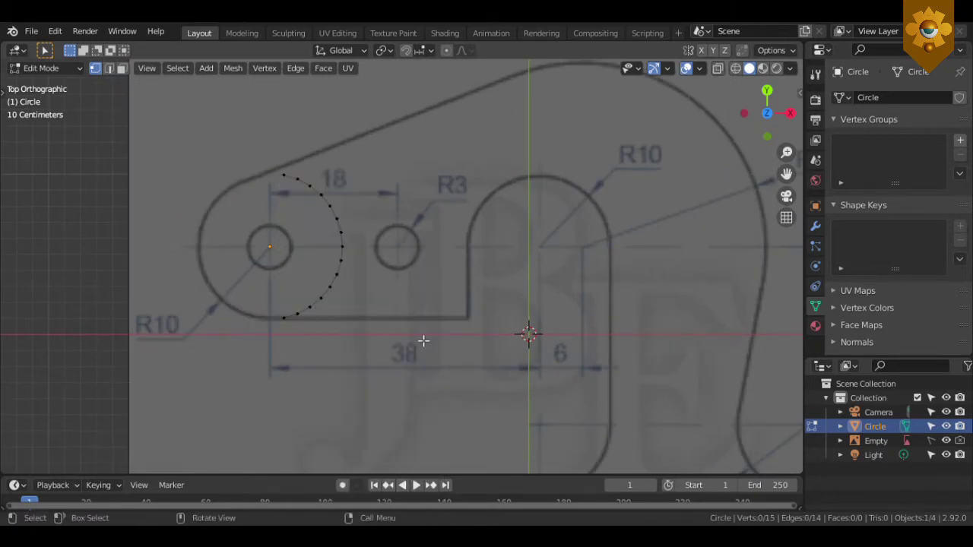
key("ctrl+z")
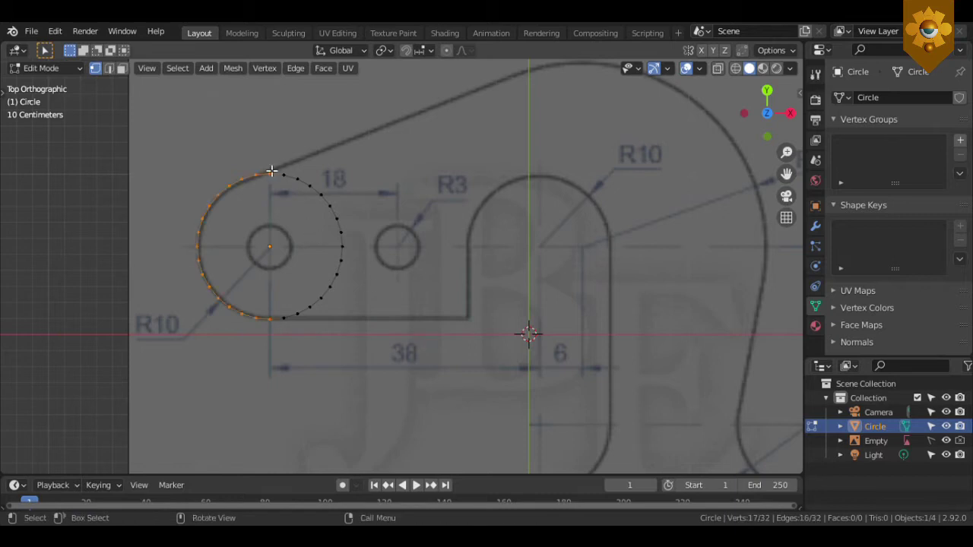
key("ctrl+i")
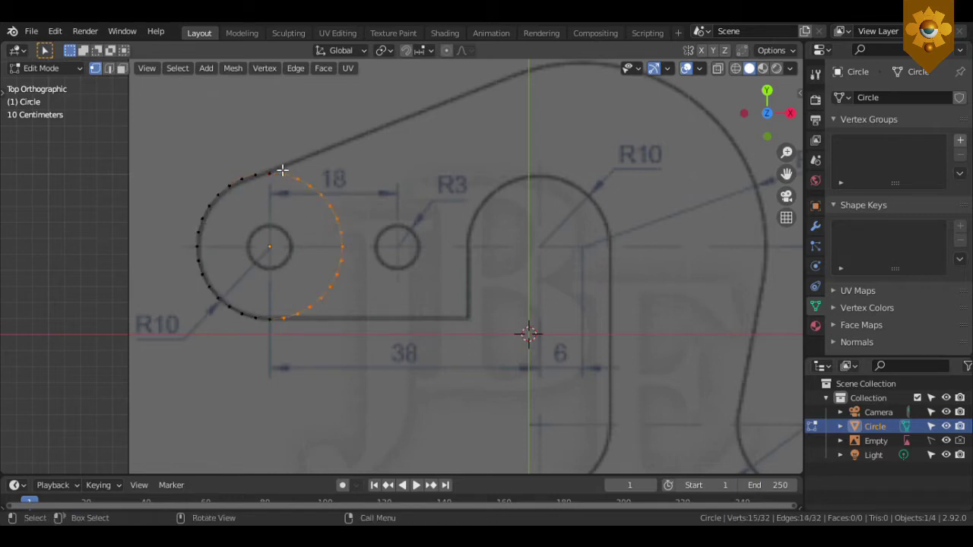
key("x")
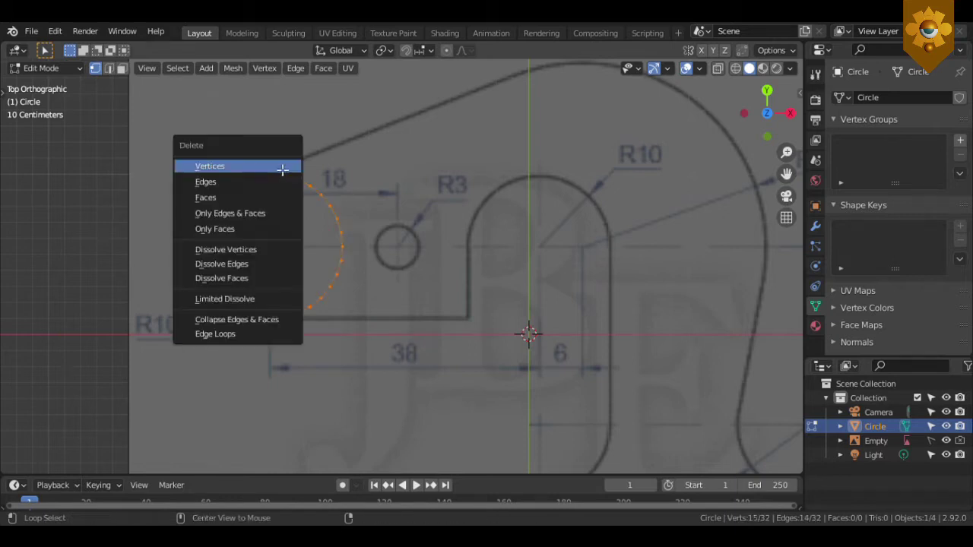
left_click(278, 166)
scroll(273, 173, "up", 1)
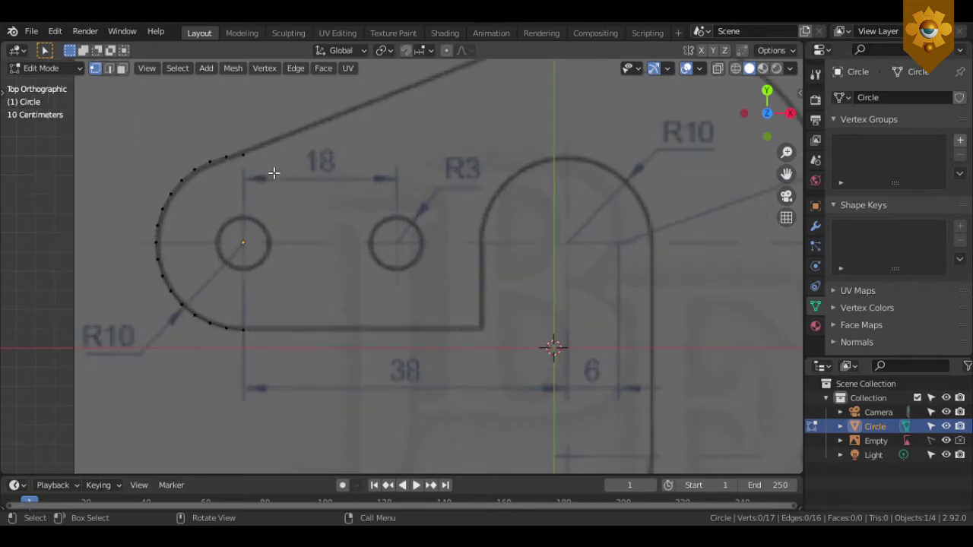
- Delete the two topmost vertices of the arc
scroll(274, 174, "up", 1)
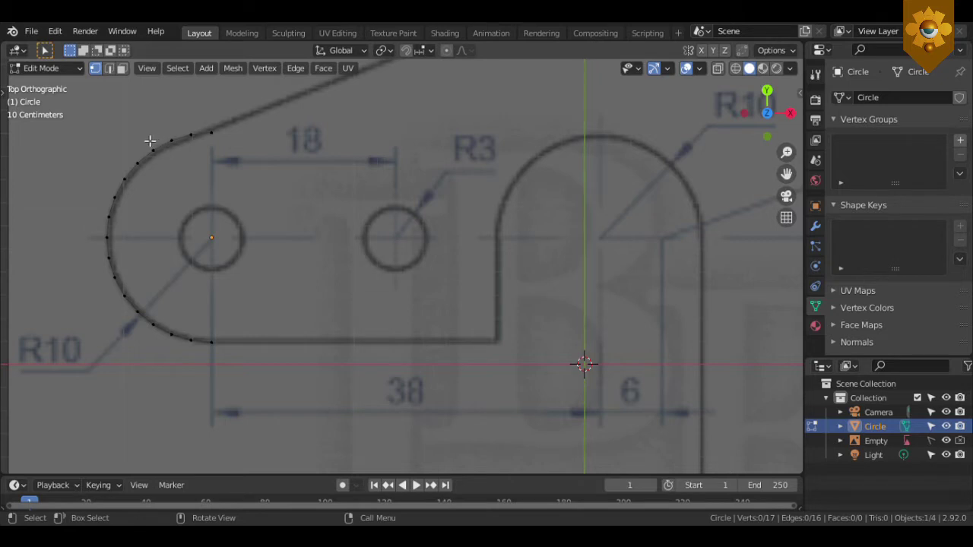
left_click_drag(182, 130, 277, 152)
key("x")
left_click(277, 153)
scroll(245, 159, "down", 1)
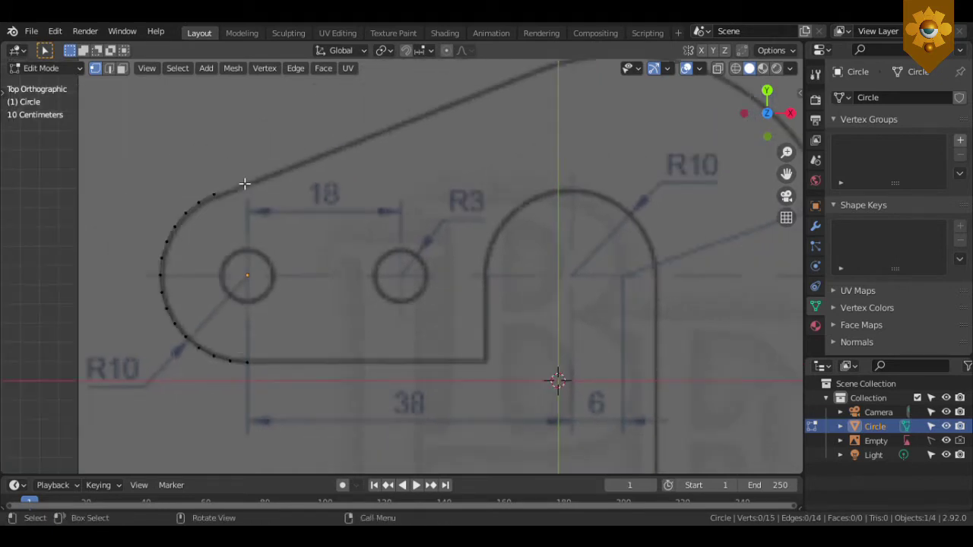
- Extrude the arc's lower end along X to the notch corner, then along Y up its side
key("t")
left_click(257, 362)
key("e")
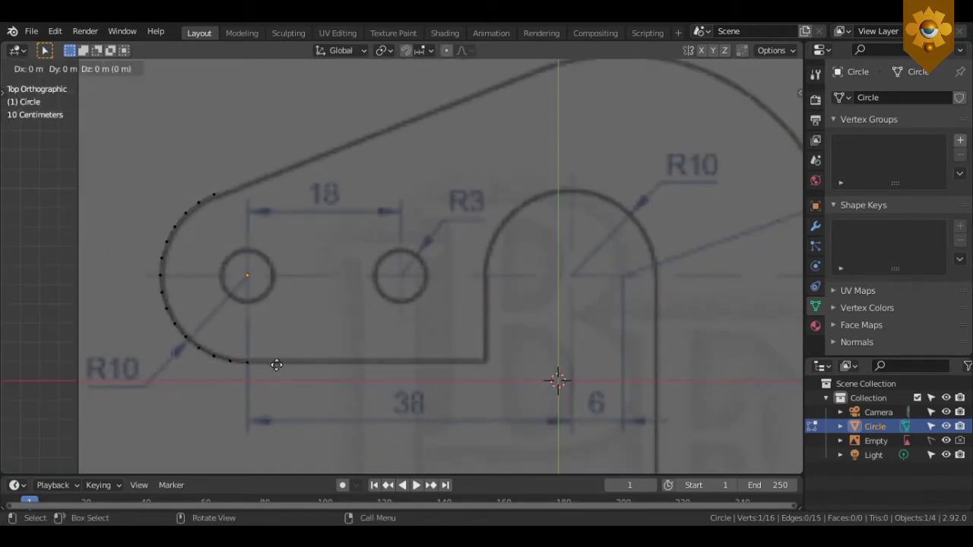
key("x")
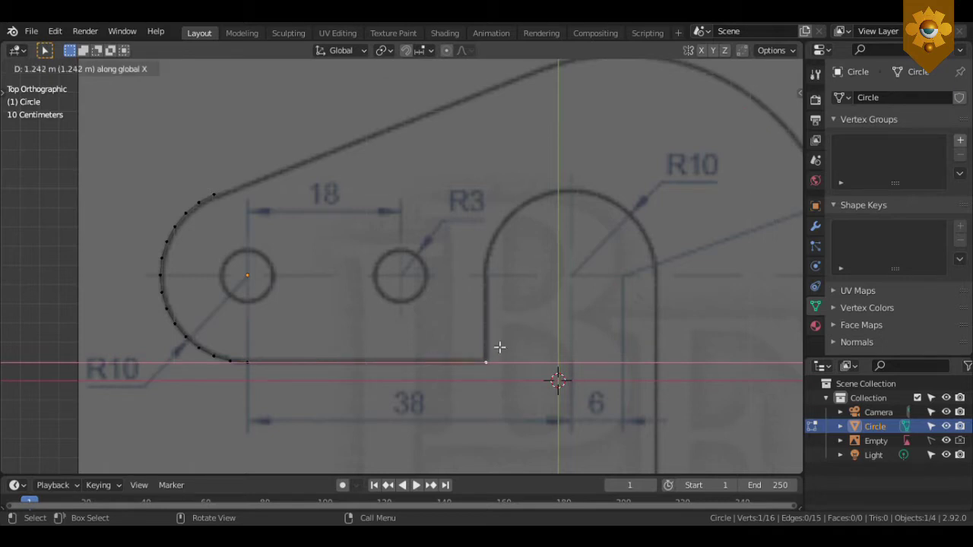
left_click(501, 348)
key("e")
key("y")
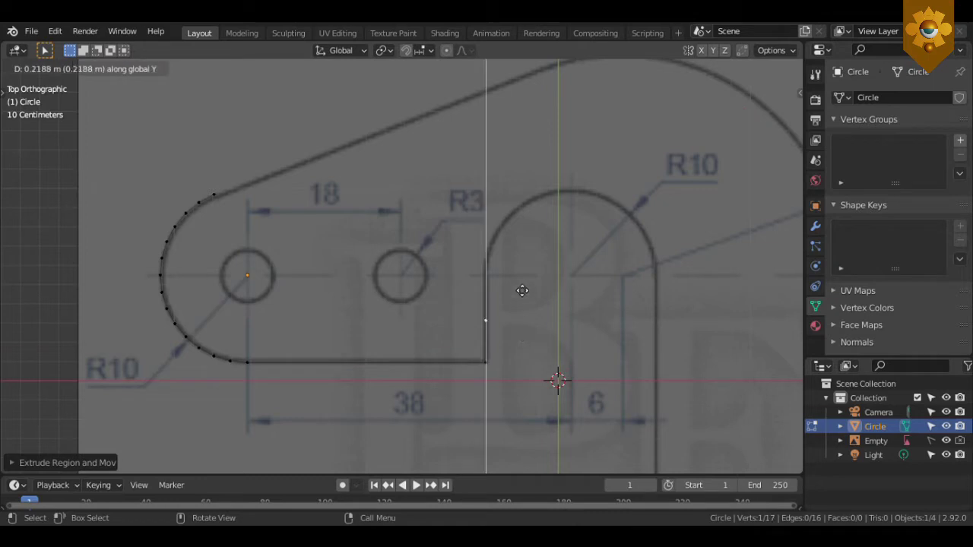
left_click(529, 249)
- Select the left arc and bottom-edge vertices
scroll(530, 248, "down", 1)
scroll(445, 239, "down", 1)
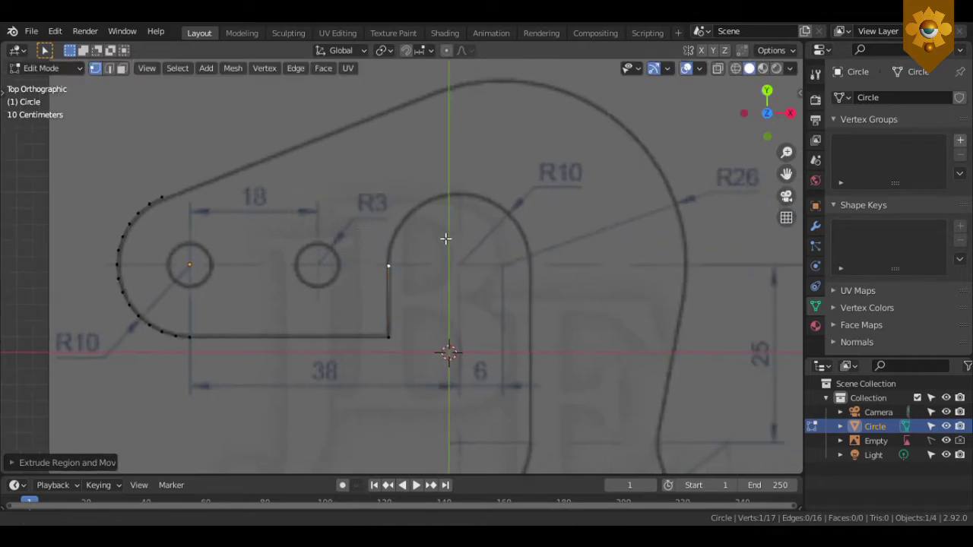
scroll(446, 238, "down", 1)
scroll(446, 239, "down", 1)
scroll(446, 239, "down", 1)
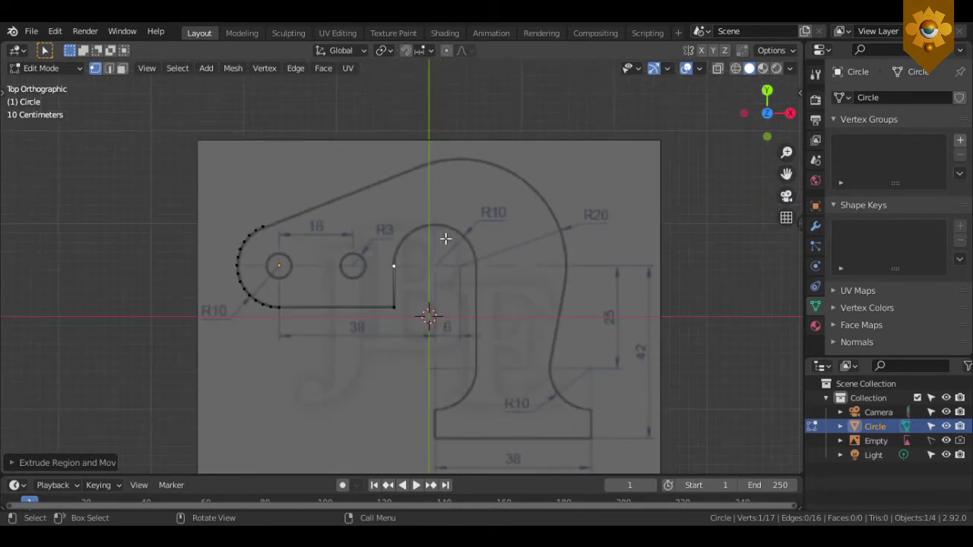
scroll(446, 239, "up", 2)
scroll(446, 238, "up", 1)
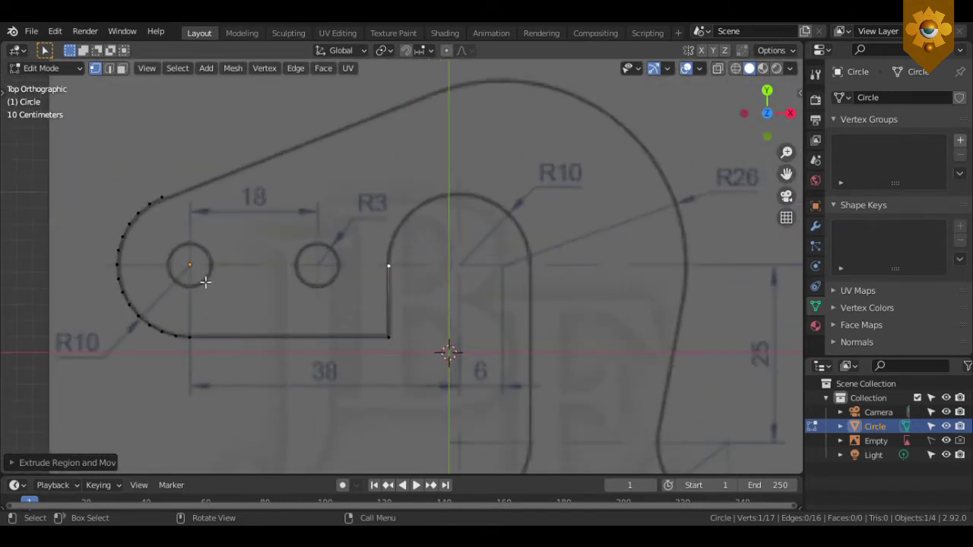
left_click_drag(86, 170, 242, 364)
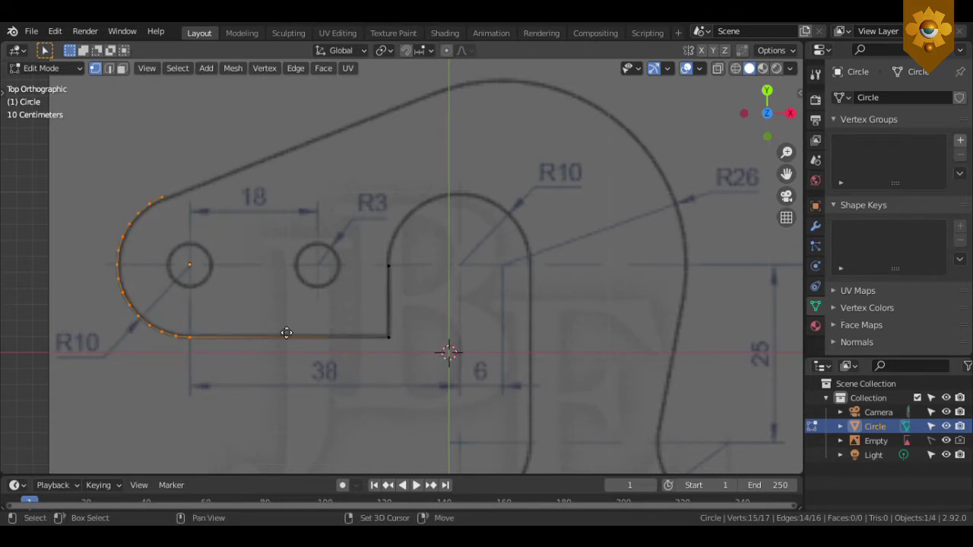
- Duplicate the selected arc and slide the copy horizontally along X
key("shift+d")
right_click(383, 304)
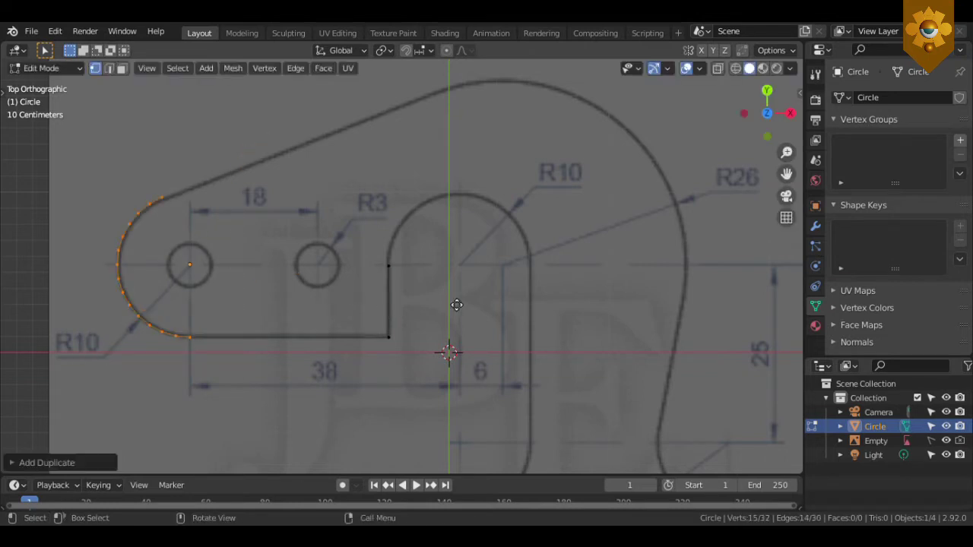
key("g")
key("x")
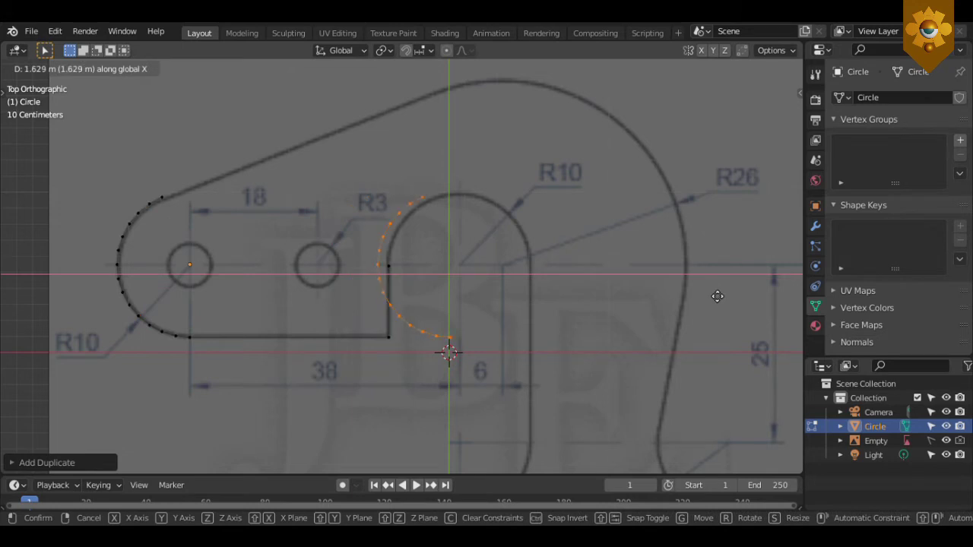
left_click(717, 297)
- Rotate the duplicated arc so it faces upward
key("r")
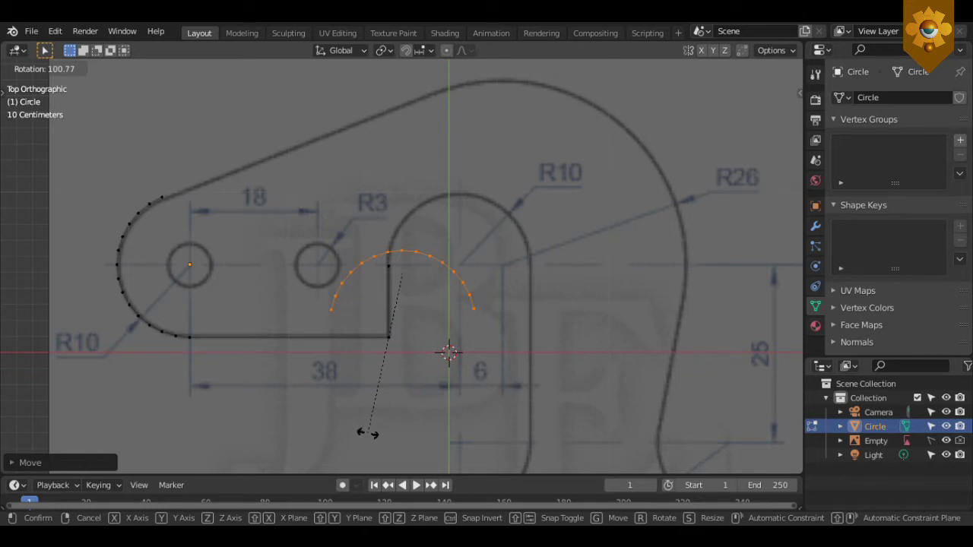
left_click(372, 438)
type("r")
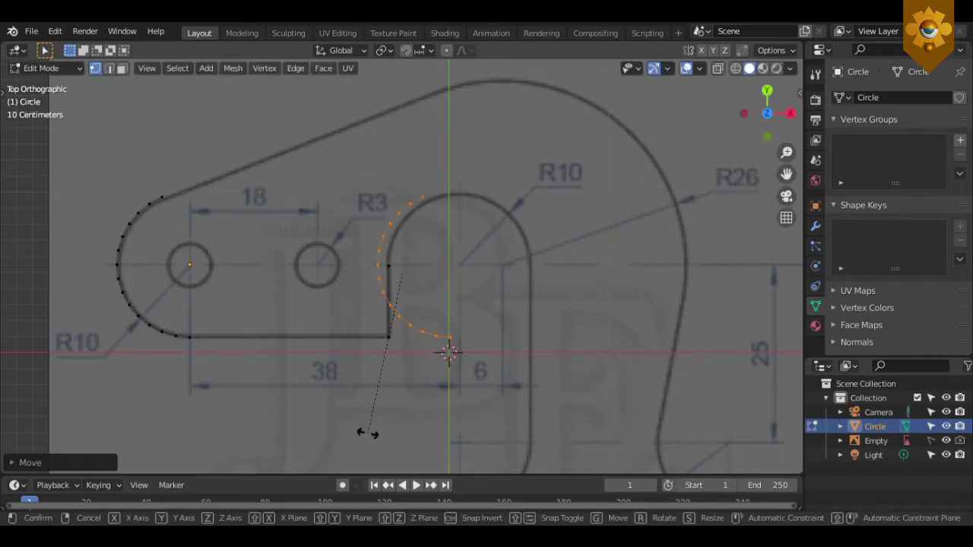
type("90")
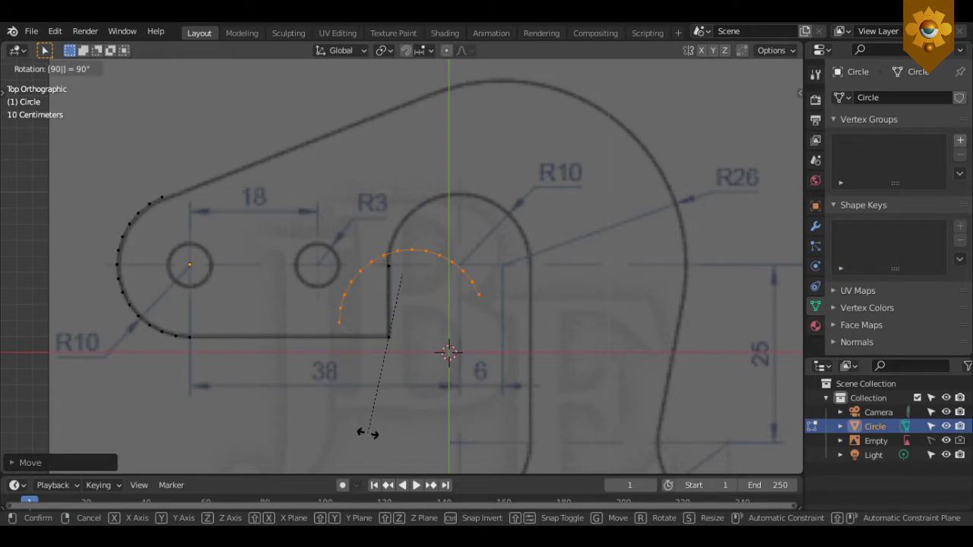
type("5")
key("BackSpace")
key("BackSpace")
key("BackSpace")
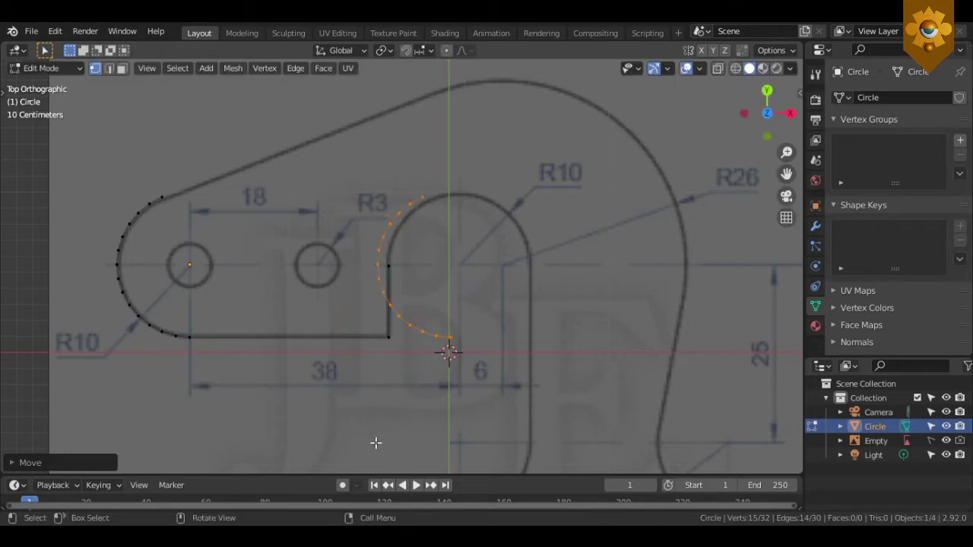
left_click(286, 355)
- Move the arc onto the R10 curve above the notch and rotate it into alignment
key("g")
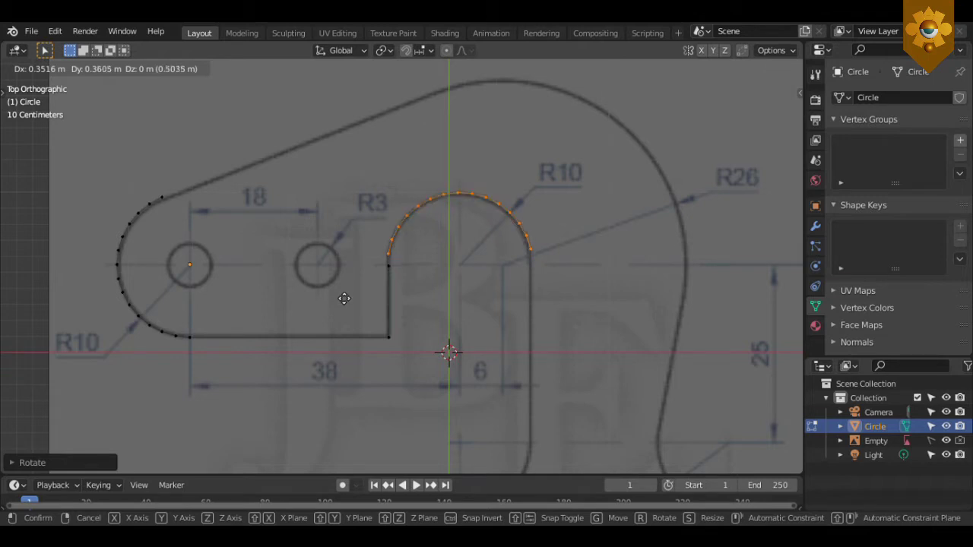
left_click(344, 304)
scroll(386, 308, "up", 1)
scroll(389, 300, "up", 1)
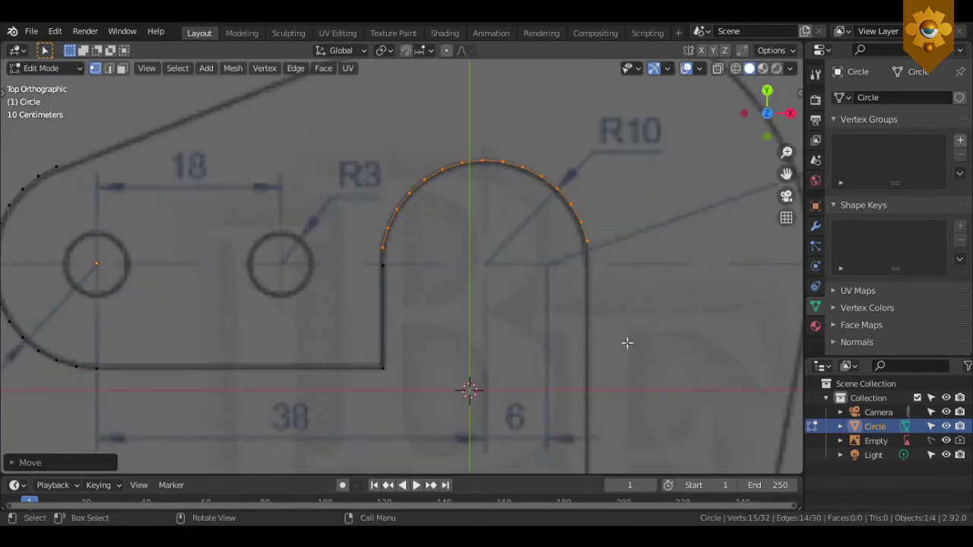
key("r")
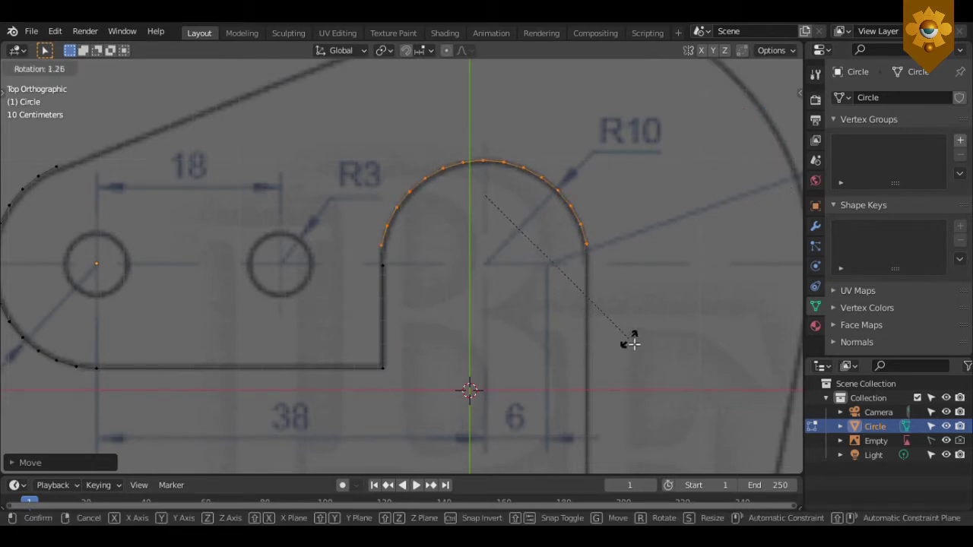
left_click(632, 343)
- Select the lower-left arc vertices
scroll(391, 341, "down", 1)
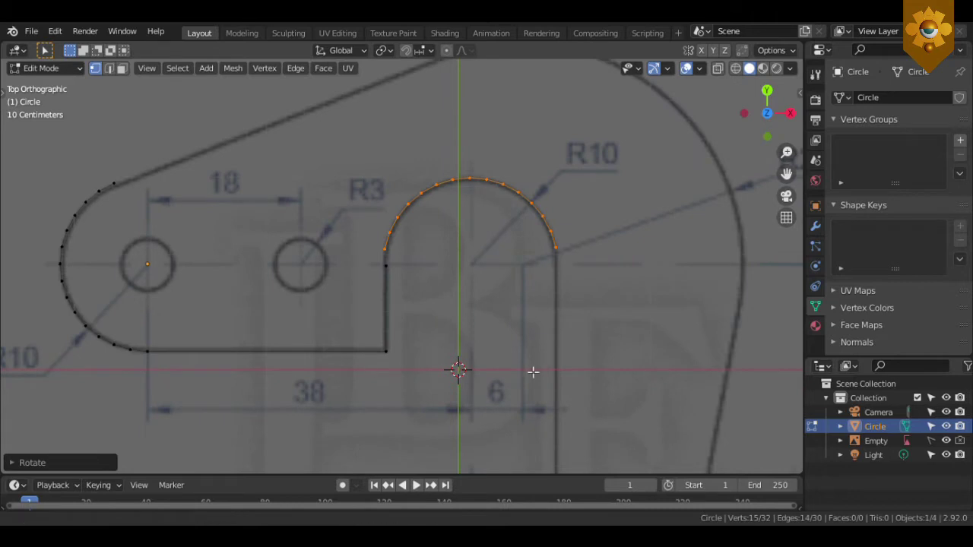
key("t")
scroll(524, 371, "up", 4, "ctrl")
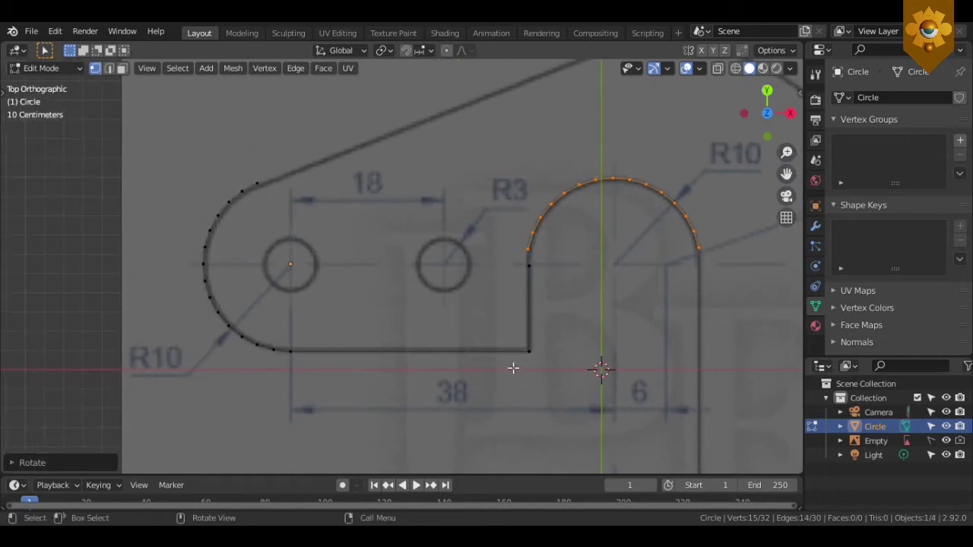
scroll(499, 300, "up", 1)
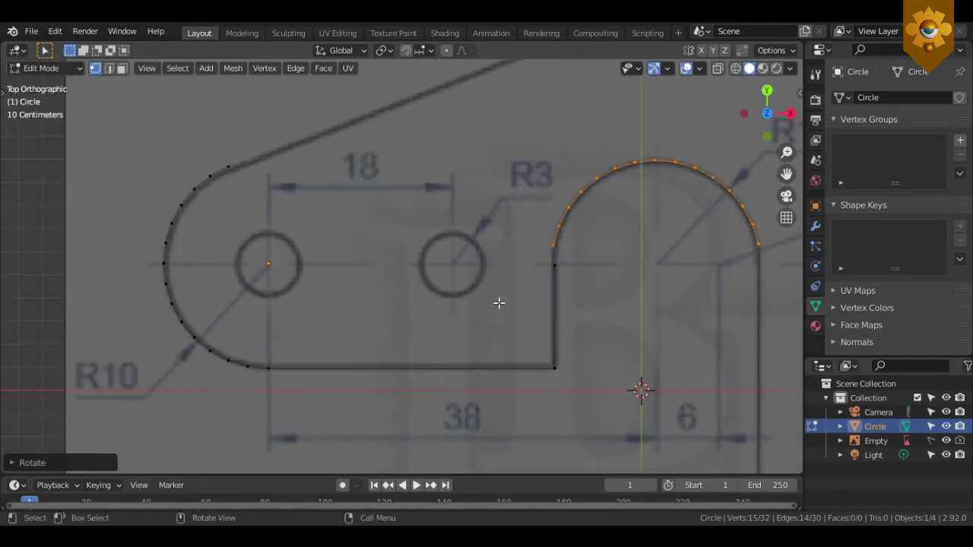
scroll(498, 302, "down", 2)
scroll(609, 285, "down", 1)
scroll(610, 287, "down", 1)
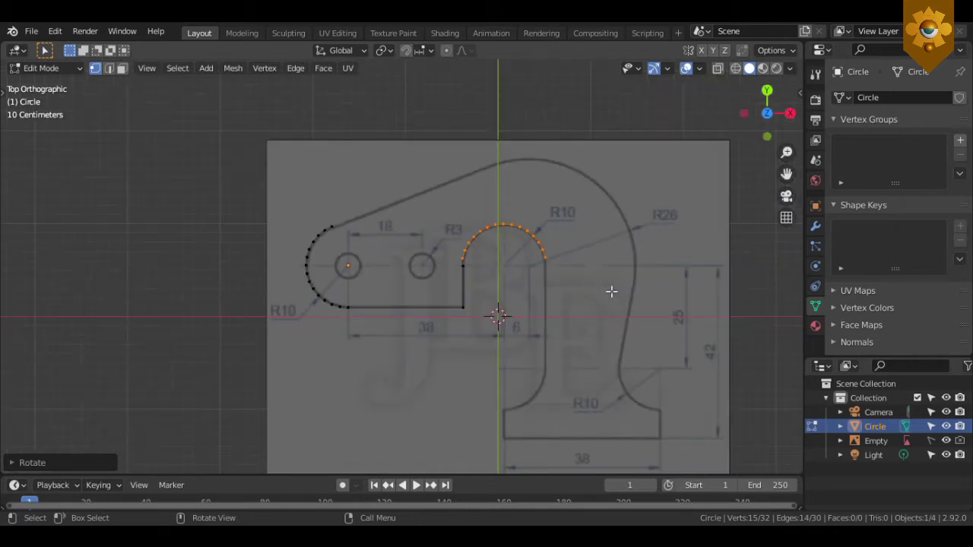
scroll(571, 246, "up", 1)
scroll(572, 246, "up", 2)
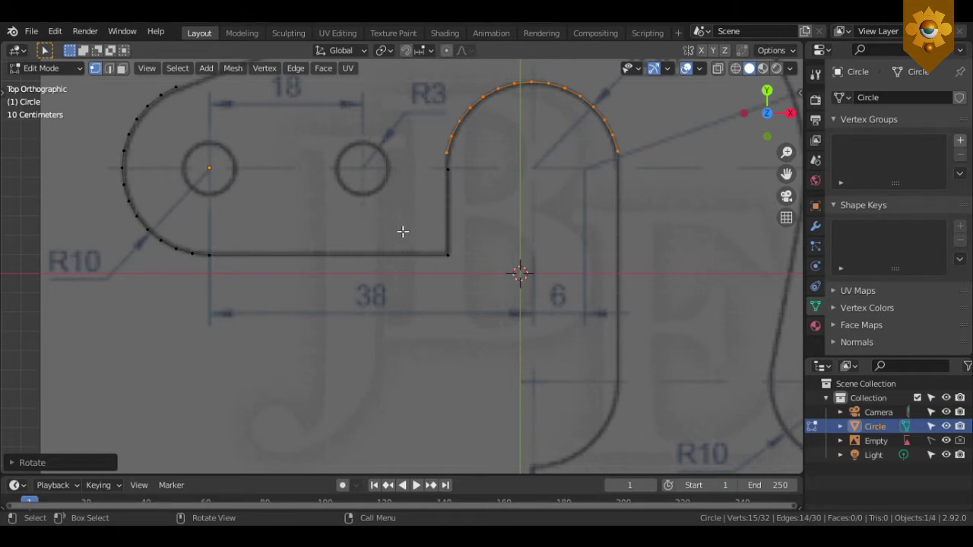
middle_click_drag(391, 228, 404, 253, "shift")
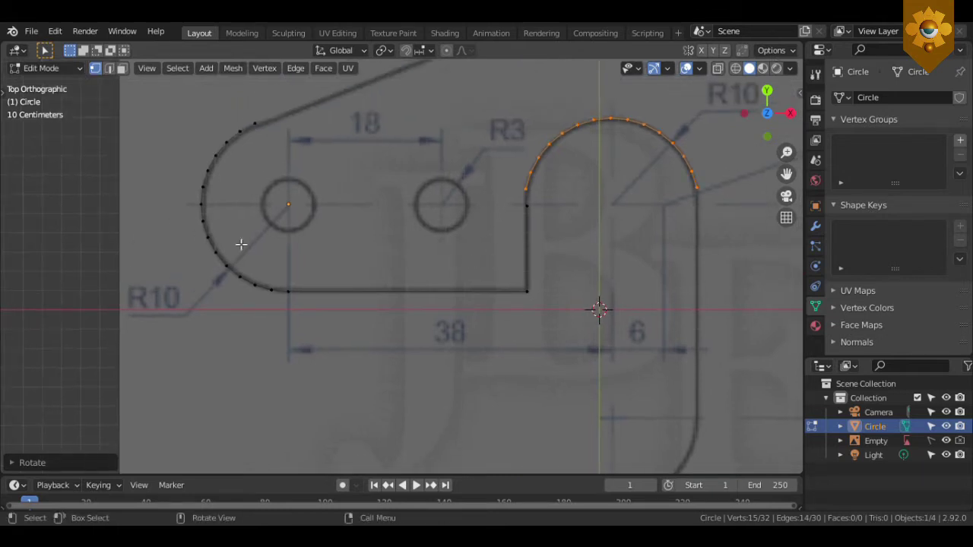
left_click_drag(177, 211, 345, 346)
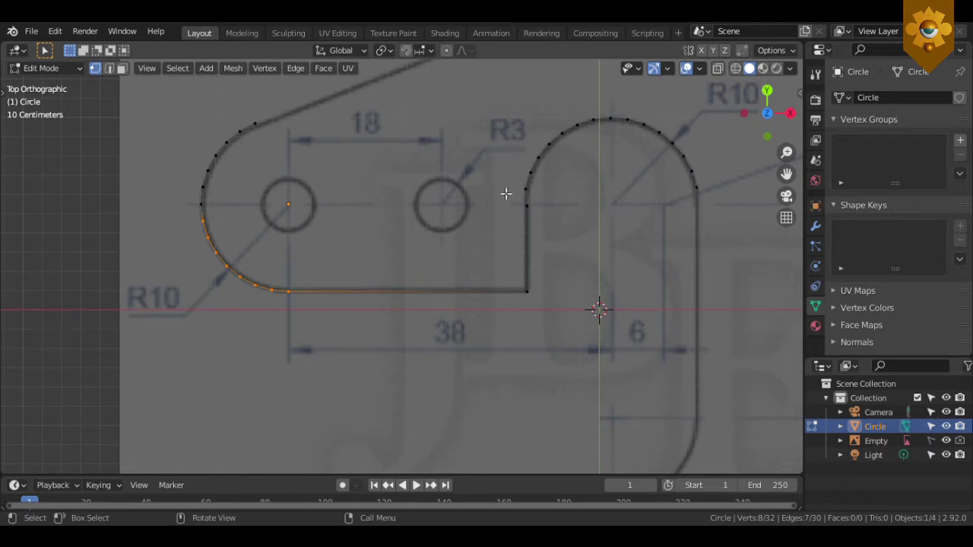
- Subdivide the notch's vertical edge, then undo the subdivision
left_click_drag(504, 192, 565, 309)
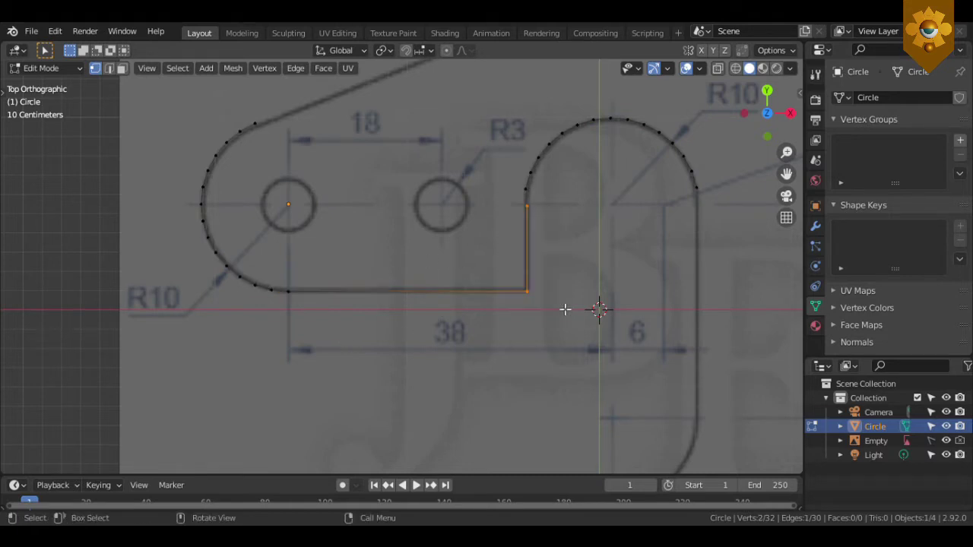
key("shift")
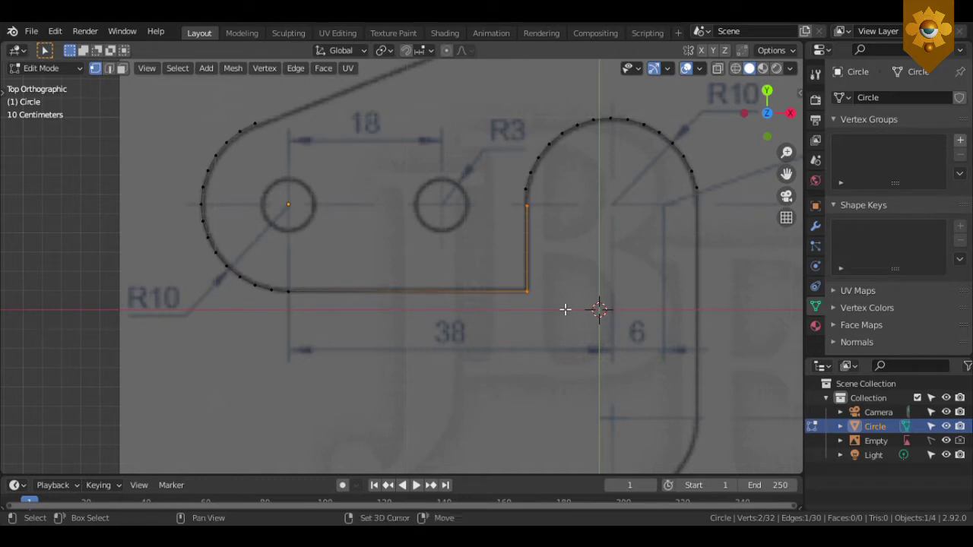
key("shift+r")
scroll(565, 310, "up", 1)
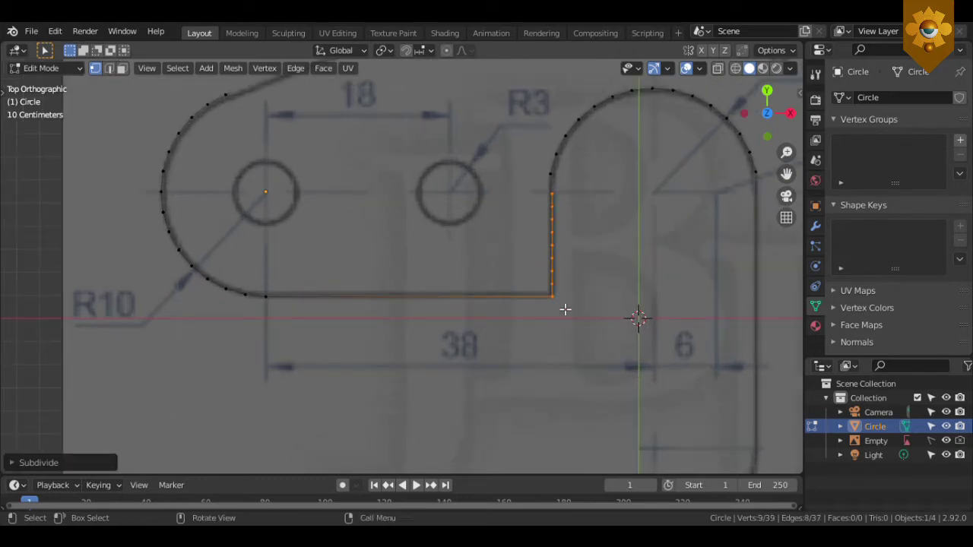
scroll(565, 310, "up", 1)
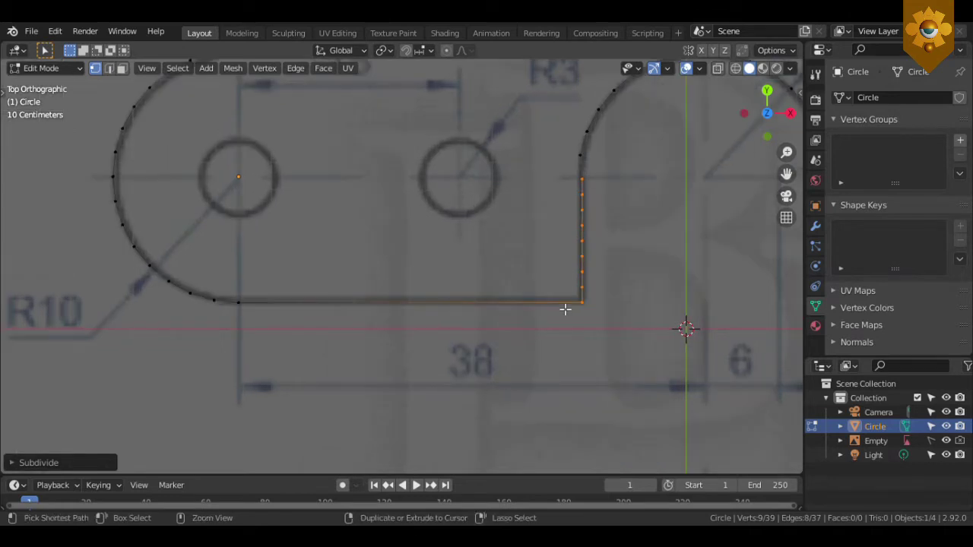
key("ctrl+z")
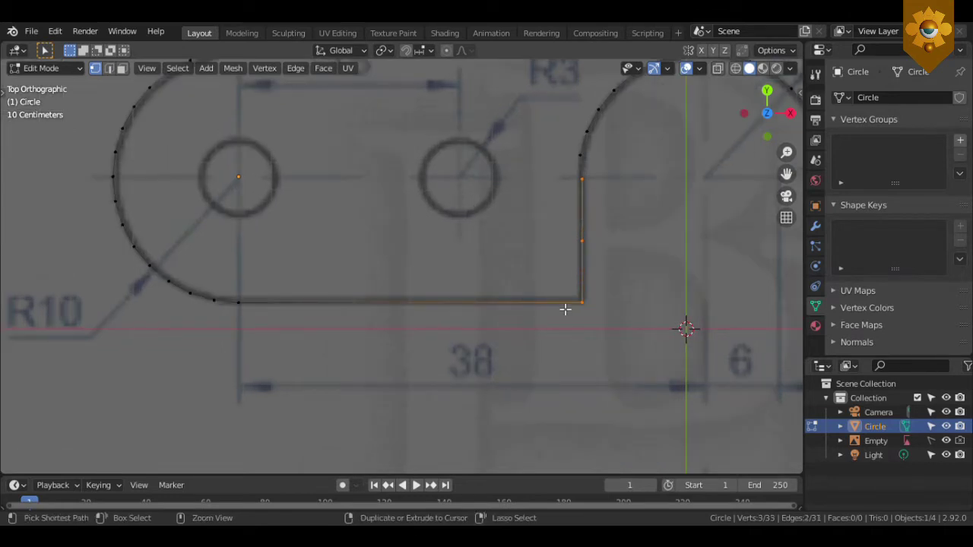
key("ctrl+z")
scroll(565, 309, "down", 5)
scroll(370, 296, "up", 2)
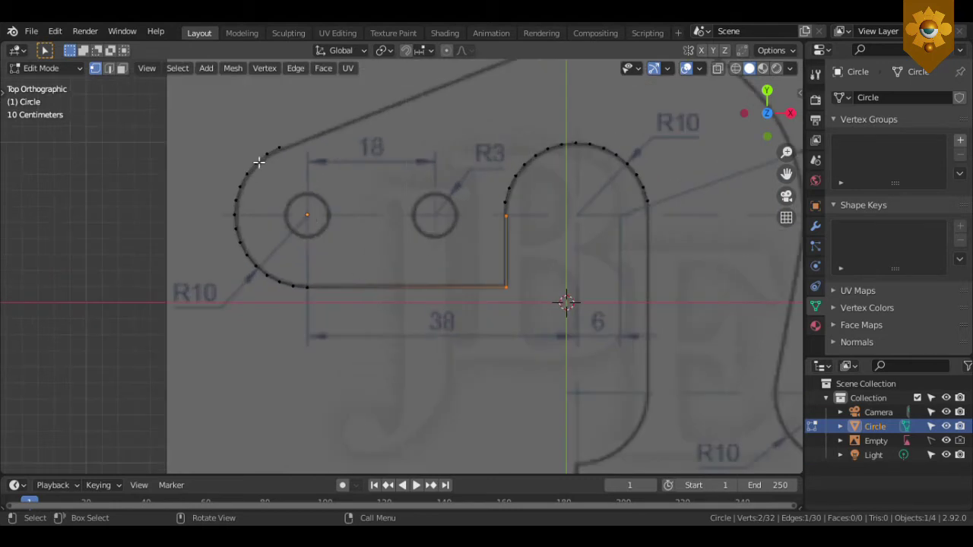
- Dissolve every other vertex on the left arc using Checker Deselect
left_click_drag(189, 131, 413, 373)
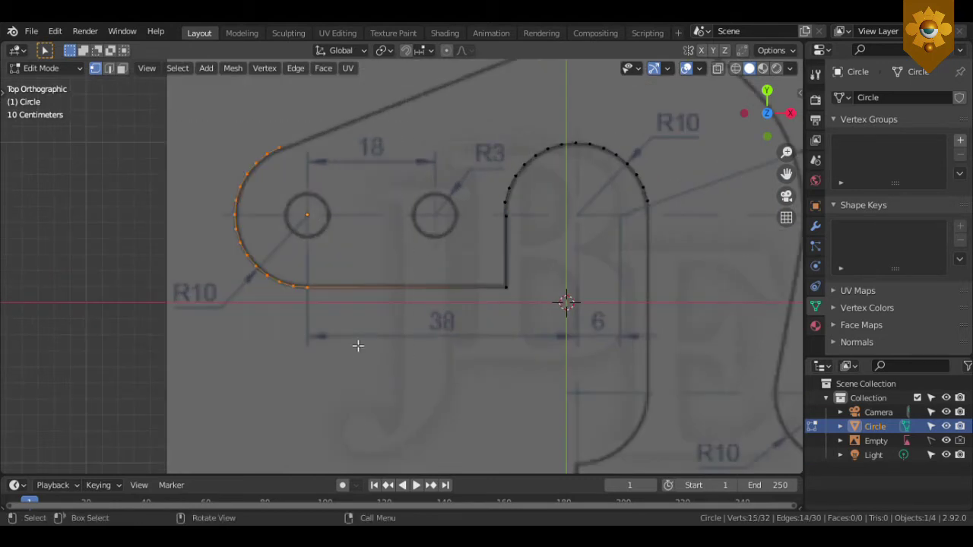
left_click(178, 69)
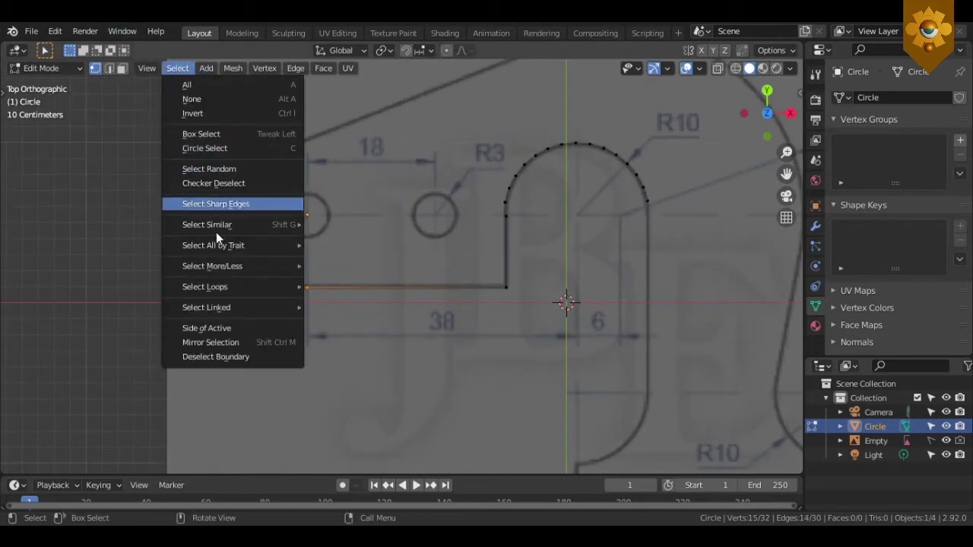
left_click(229, 184)
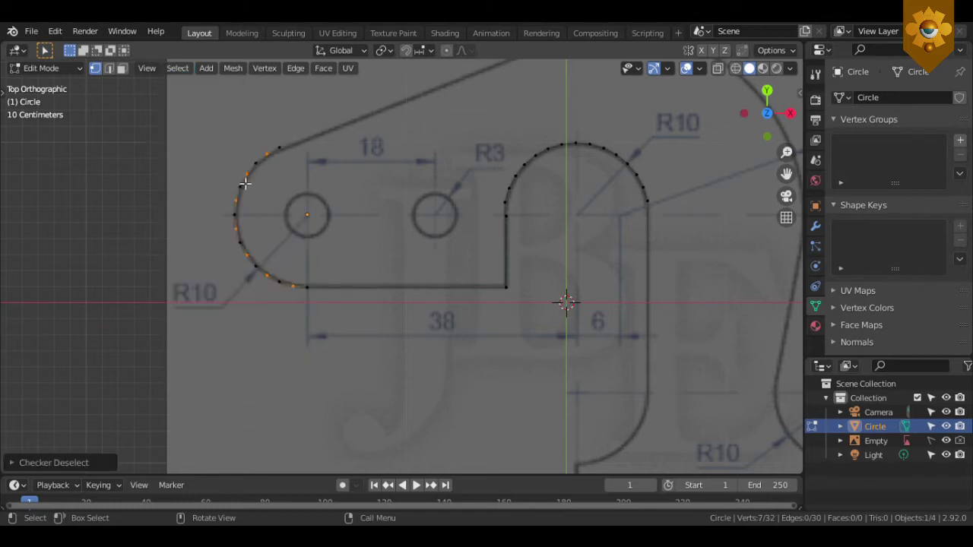
key("ctrl+x")
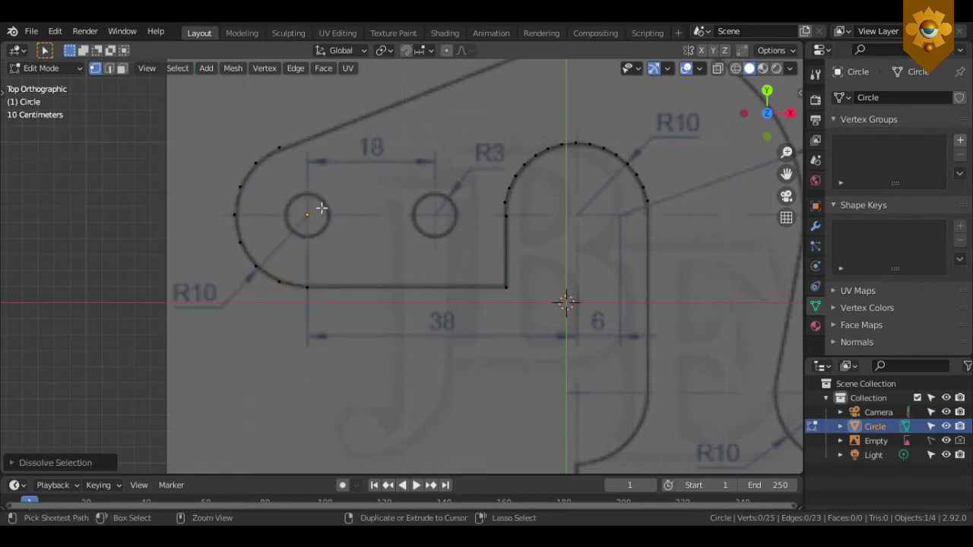
- Subdivide the L-shaped notch edges and select two opposite vertices to bridge
scroll(323, 208, "up", 1)
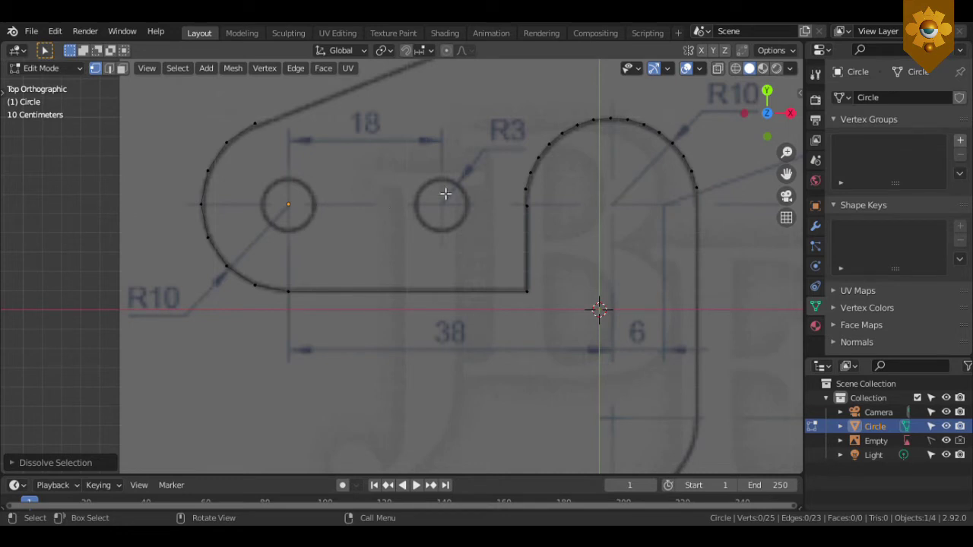
left_click_drag(491, 199, 592, 318)
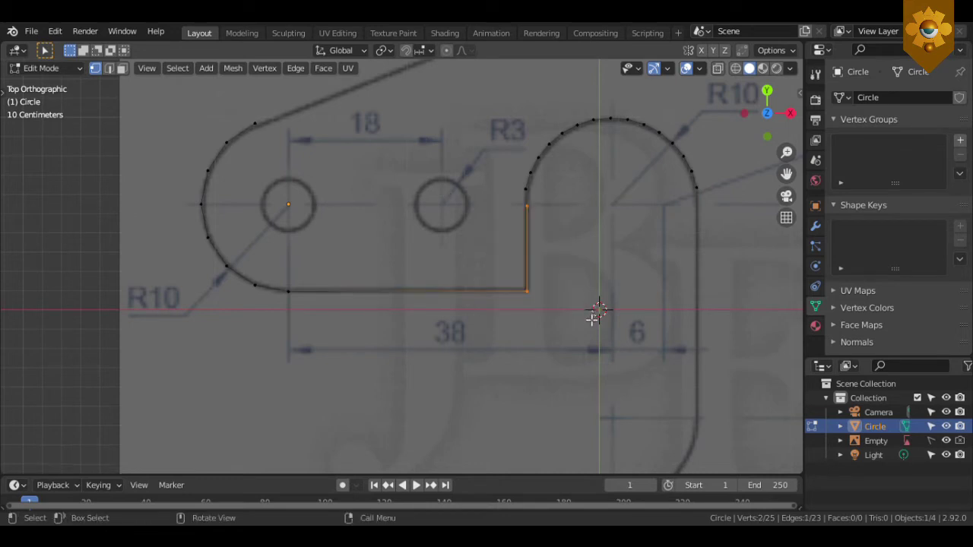
right_click(593, 318)
left_click(593, 318)
key("shift+r")
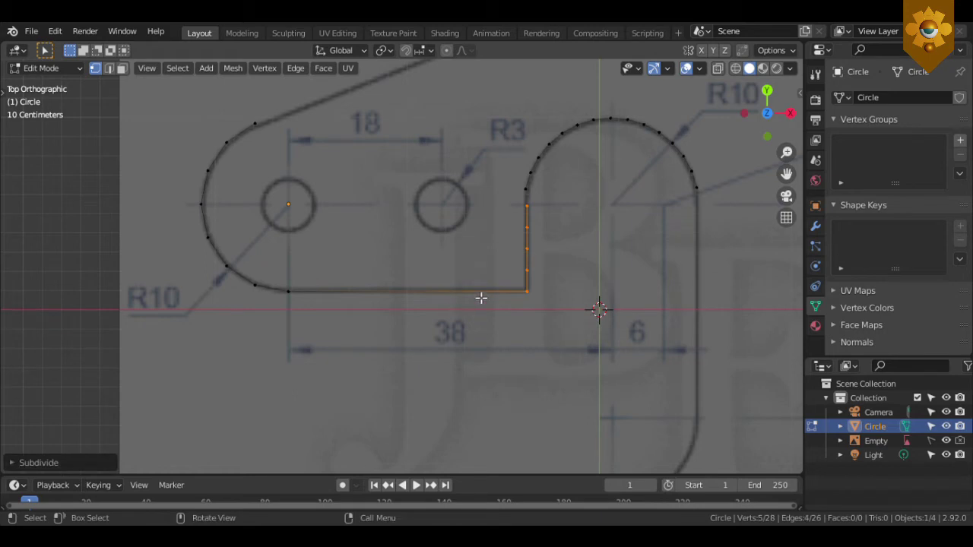
scroll(480, 296, "up", 1)
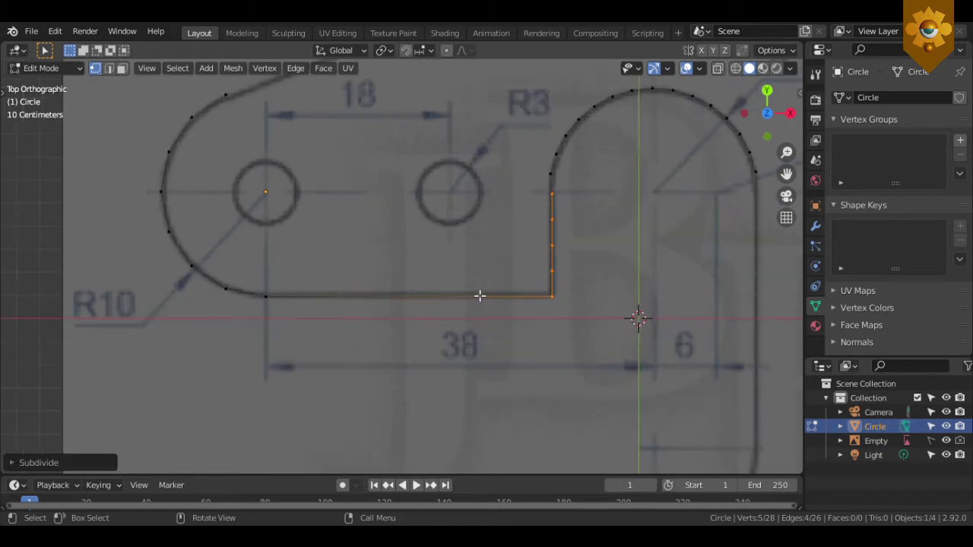
left_click(551, 195)
left_click(187, 201, "shift")
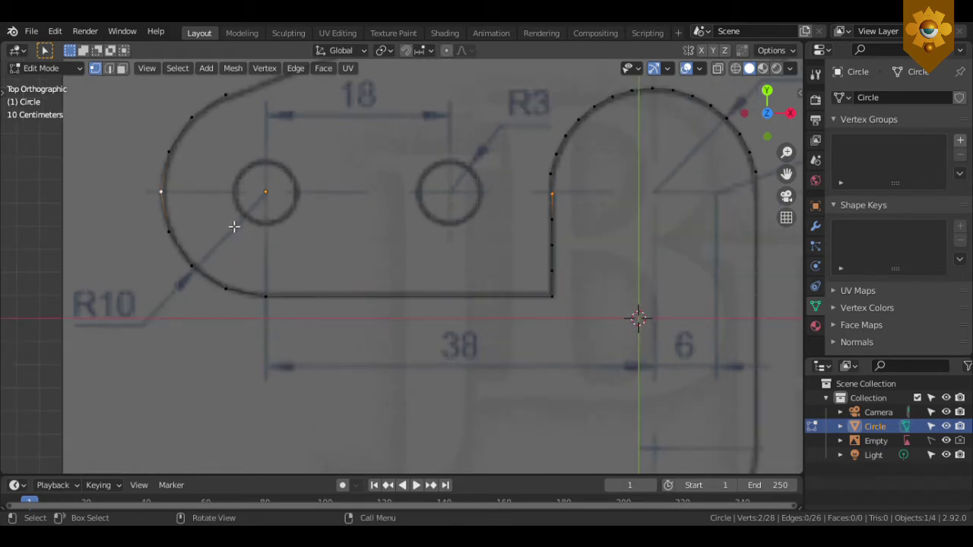
- Fill faces across from the left arc, then dissolve every other right-hand arc vertex
key("f")
key("f")
key("f")
key("f")
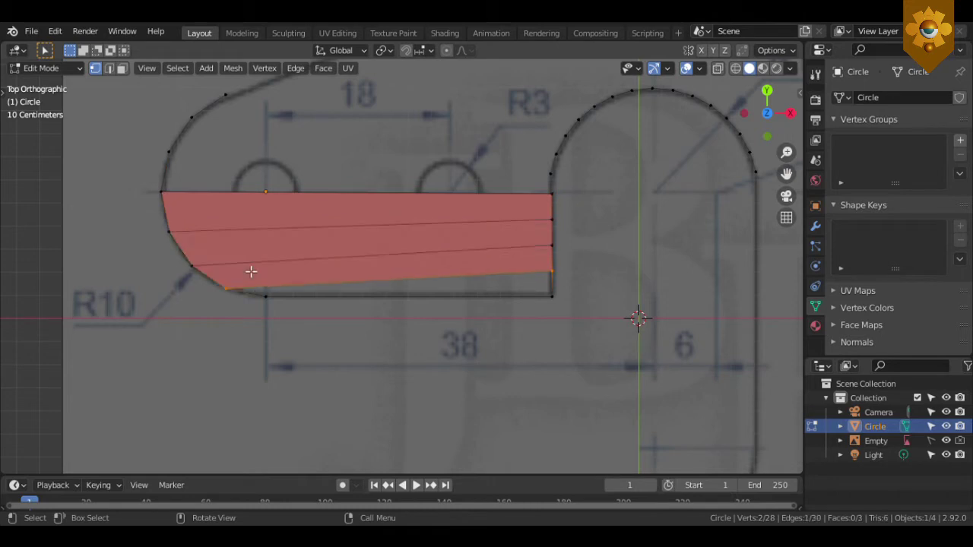
key("f")
middle_click_drag(380, 227, 297, 335, "shift")
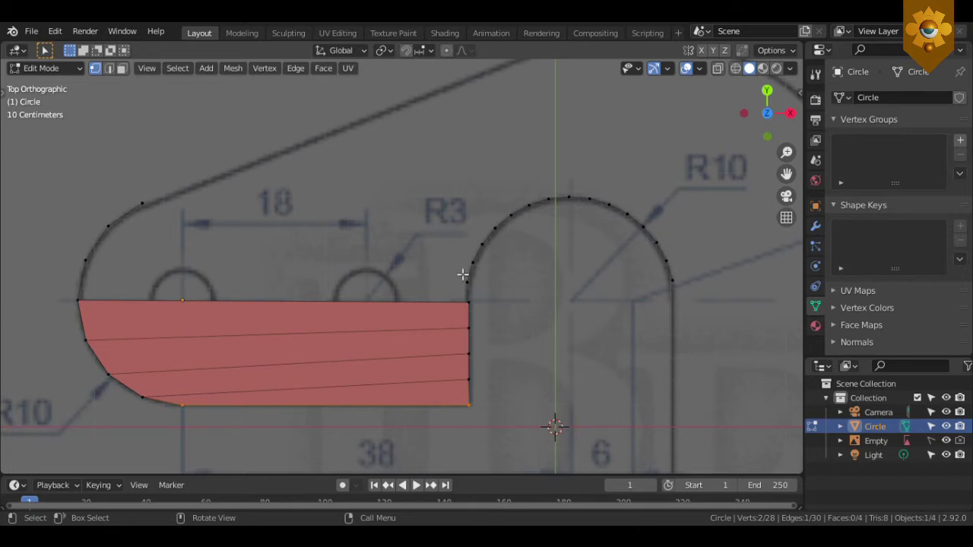
left_click_drag(439, 170, 710, 294)
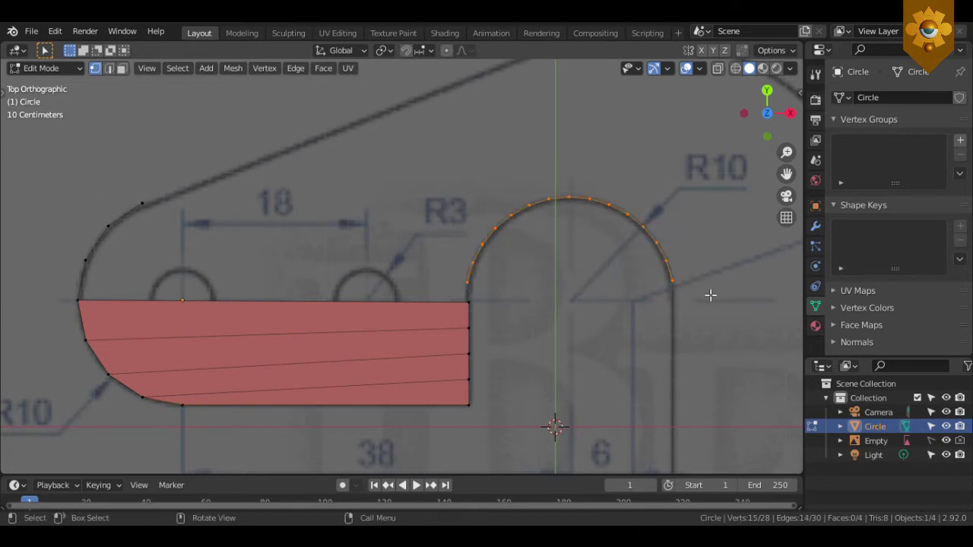
left_click(177, 67)
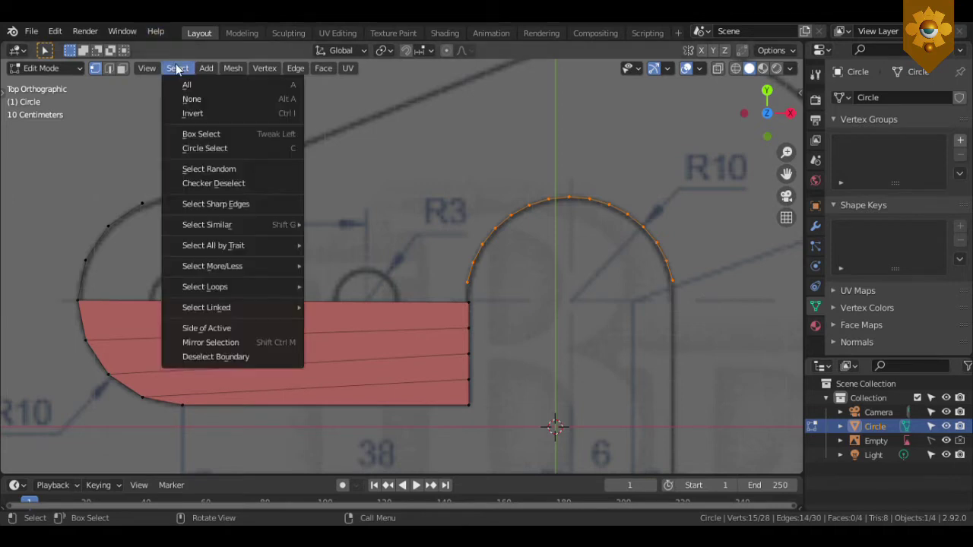
left_click(207, 181)
key("ctrl+x")
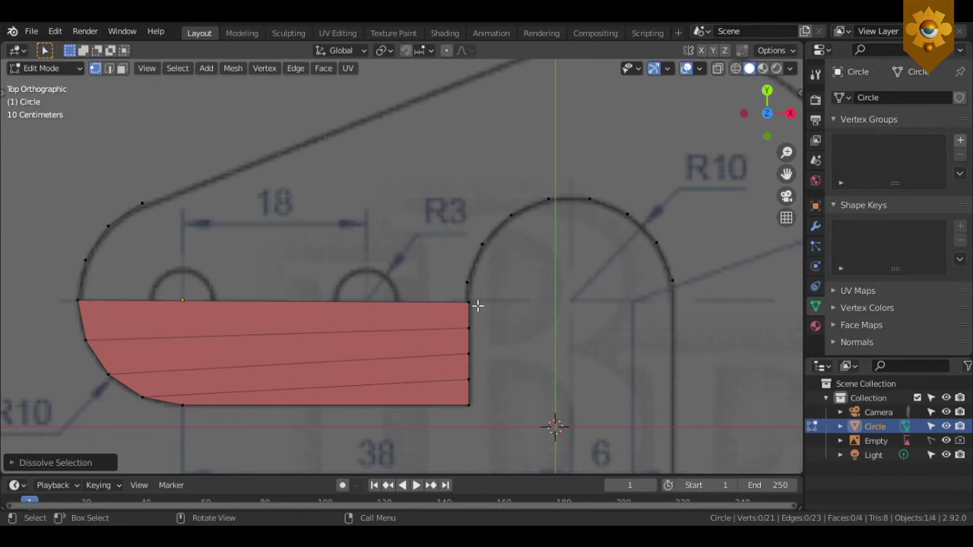
- Fill two more faces upward over the left region toward the R10 arc above the slot
left_click(469, 303)
scroll(471, 284, "up", 1)
left_click_drag(465, 278, 508, 328)
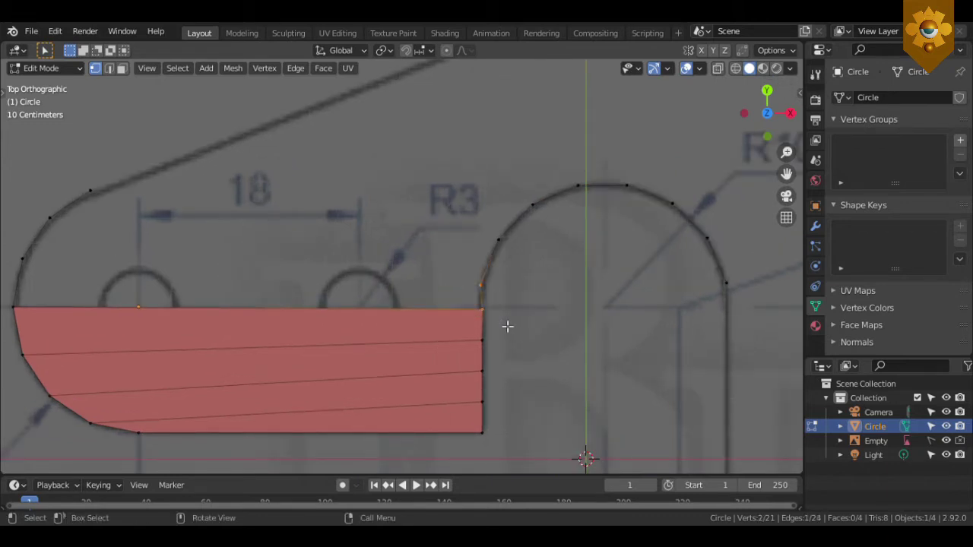
left_click(476, 308)
left_click(38, 302, "shift")
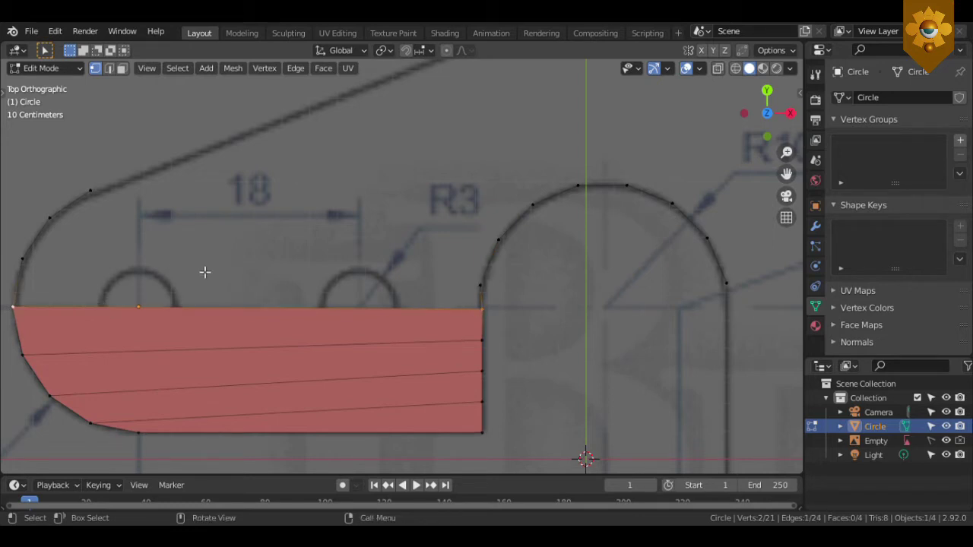
key("f")
key("f")
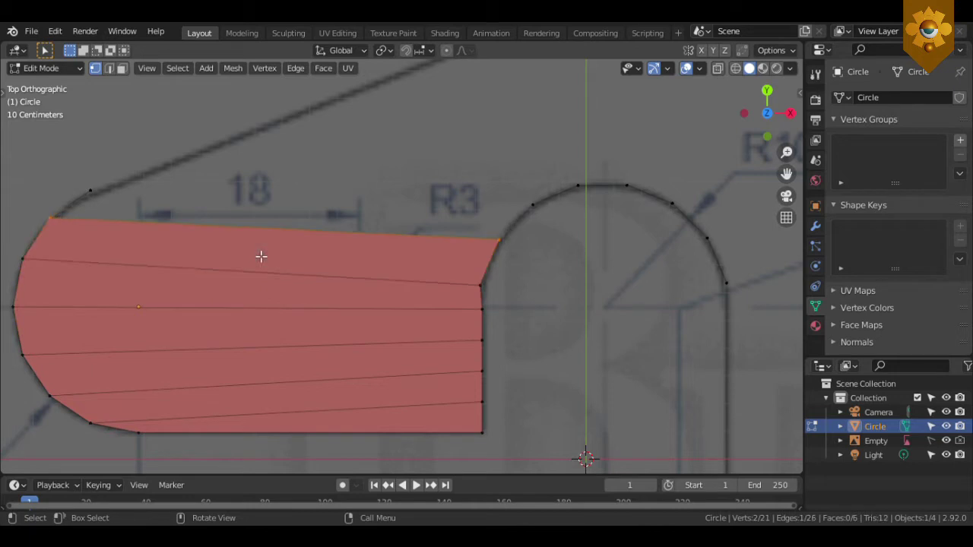
key("f")
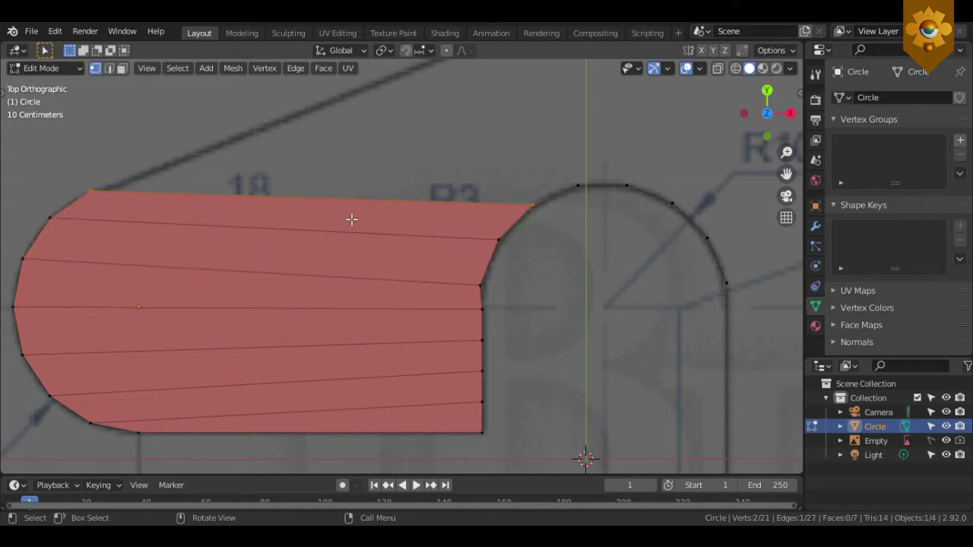
scroll(326, 253, "down", 1)
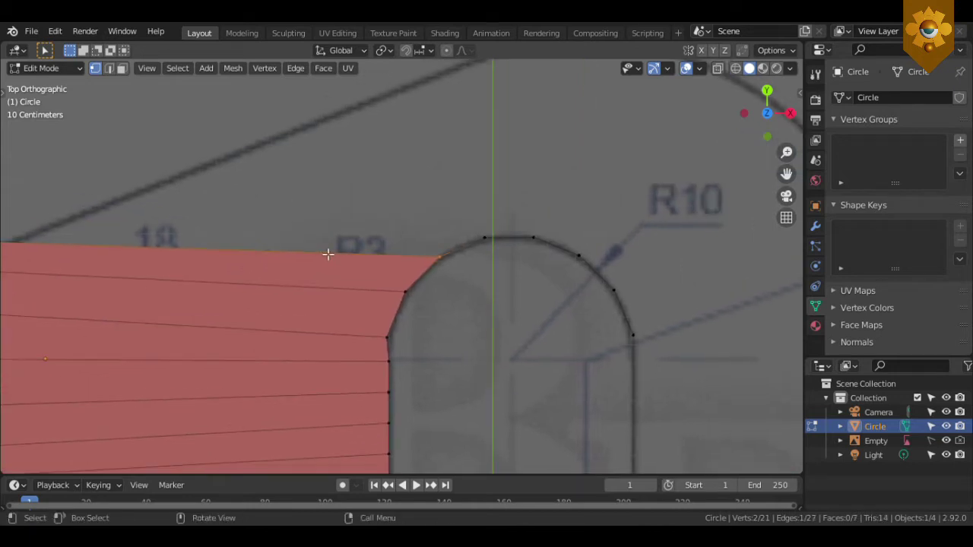
scroll(325, 246, "down", 1)
left_click(120, 251)
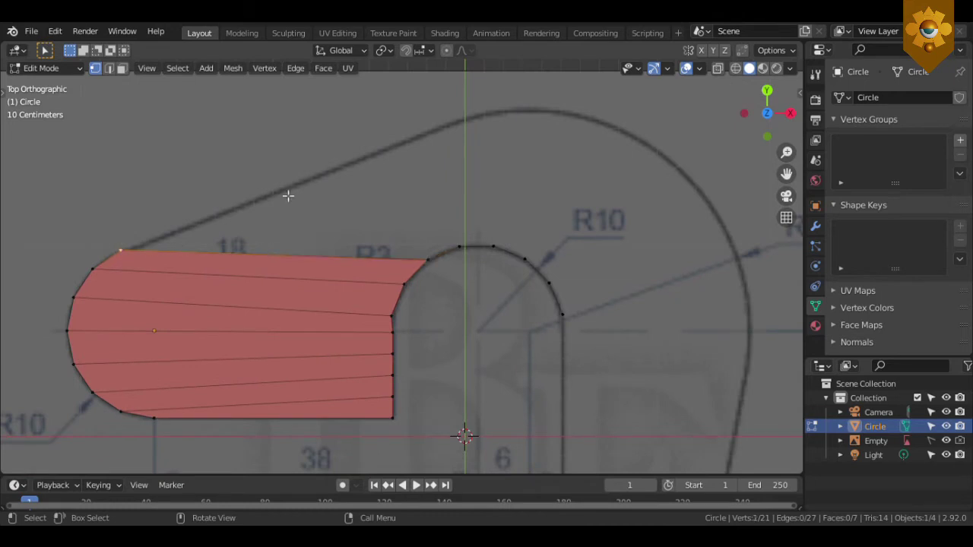
- Extrude a new vertex to the outer curve's peak and align it vertically
key("ctrl")
right_click(479, 115, "ctrl")
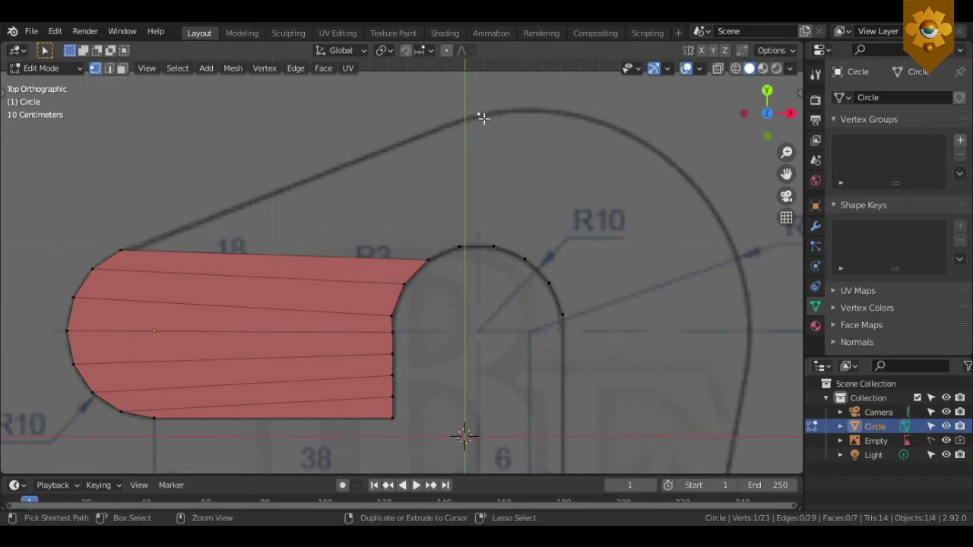
key("g")
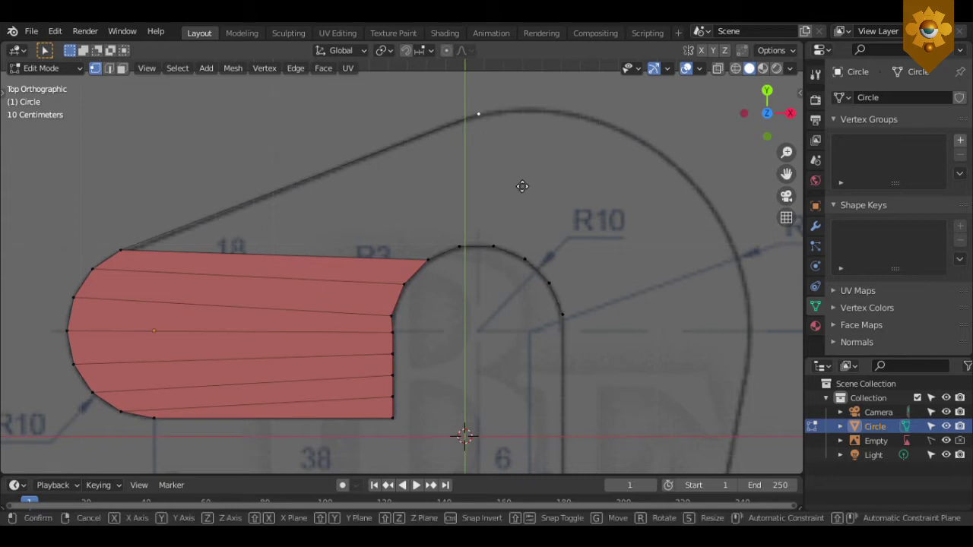
key("y")
left_click(521, 186)
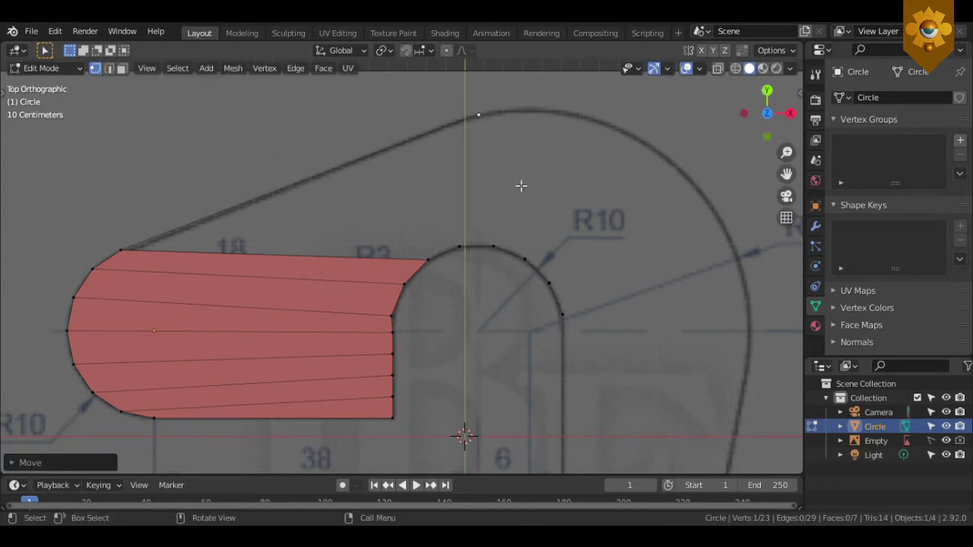
- Subdivide the small arc's top edge and raise its new midpoint vertically
scroll(486, 198, "up", 1)
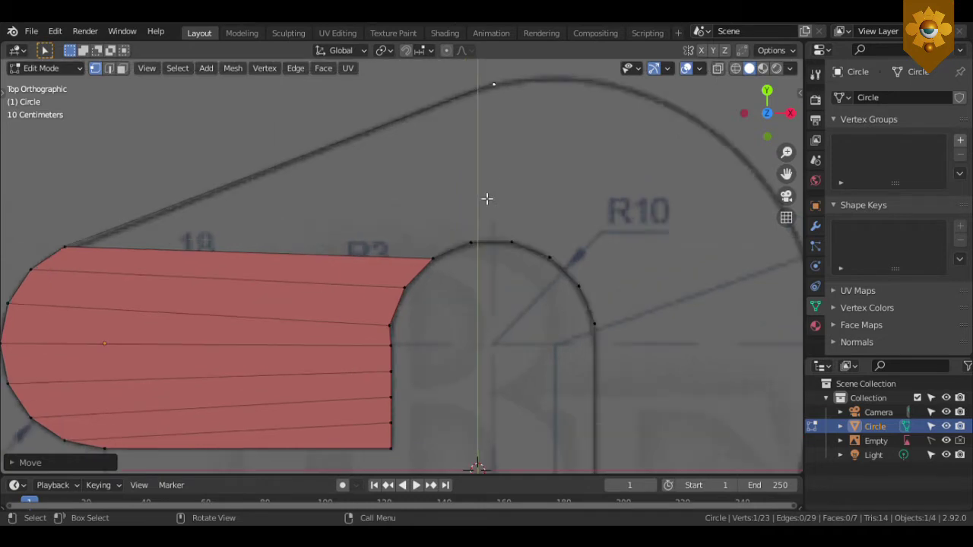
scroll(487, 199, "down", 1)
left_click_drag(456, 242, 514, 265)
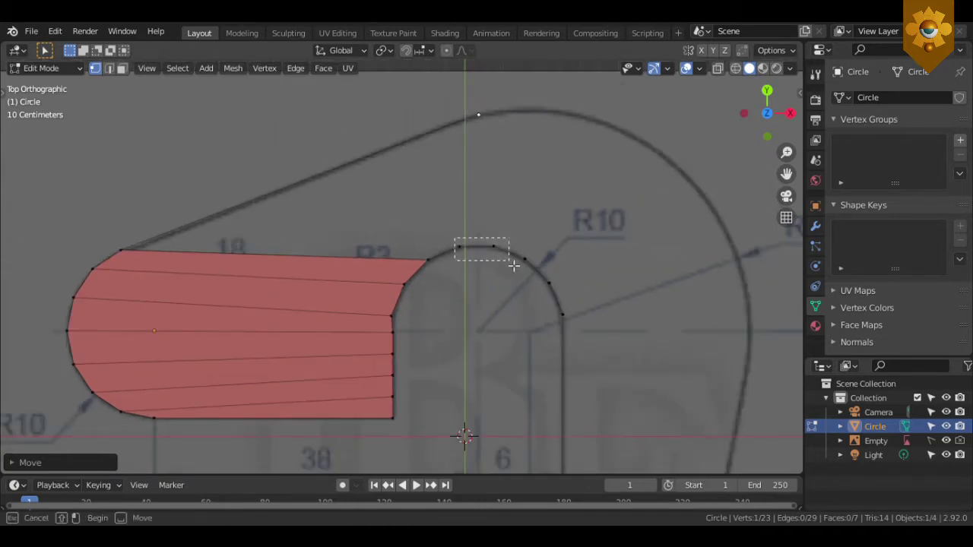
key("shift+r")
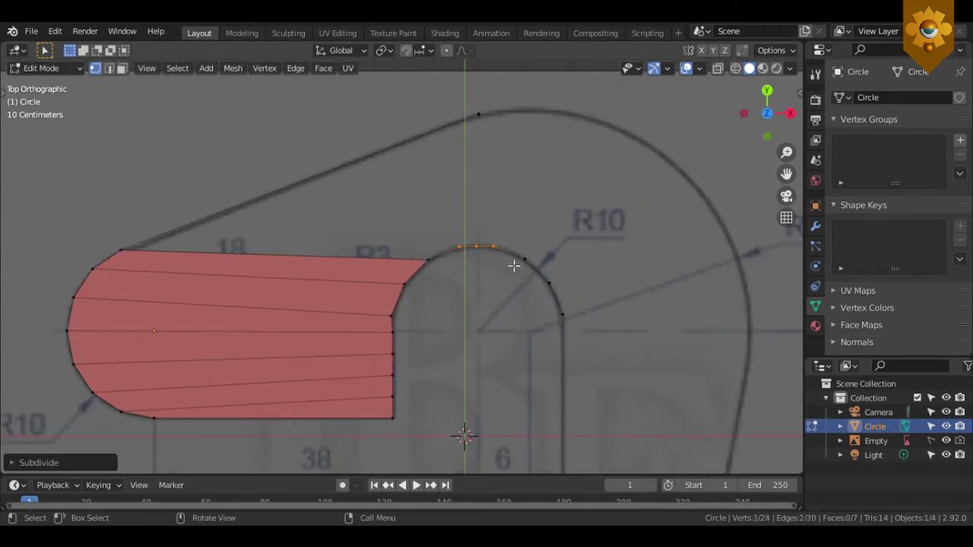
left_click(495, 242)
scroll(498, 242, "up", 2)
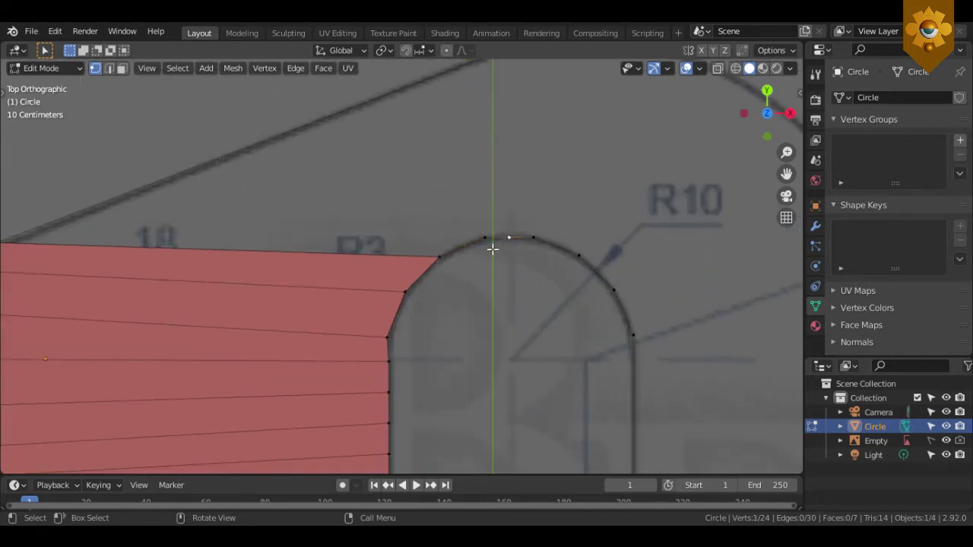
key("g")
key("y")
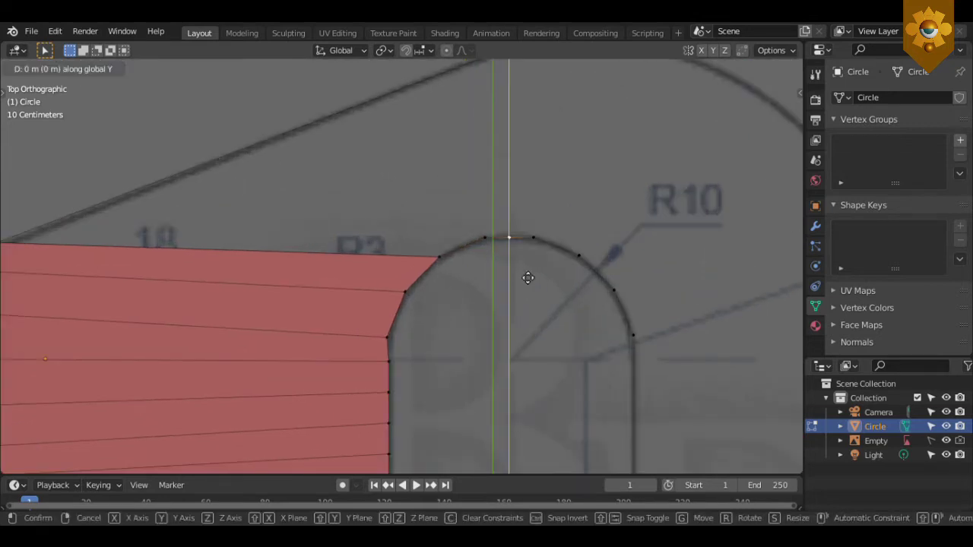
left_click(527, 272)
scroll(533, 201, "down", 1)
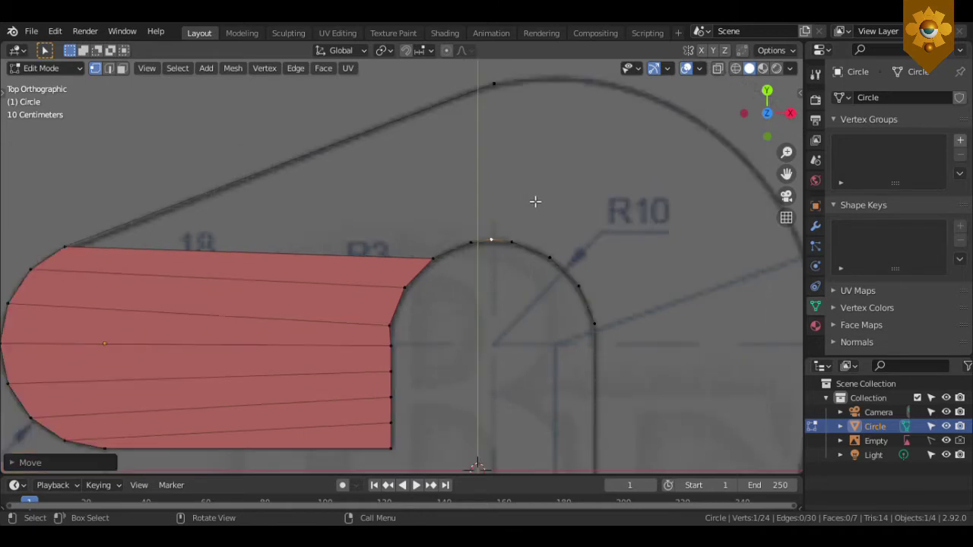
- Subdivide the slanted edge between the upper-left corner and the peak, then select its midpoint and an arc vertex
left_click(500, 230, "shift")
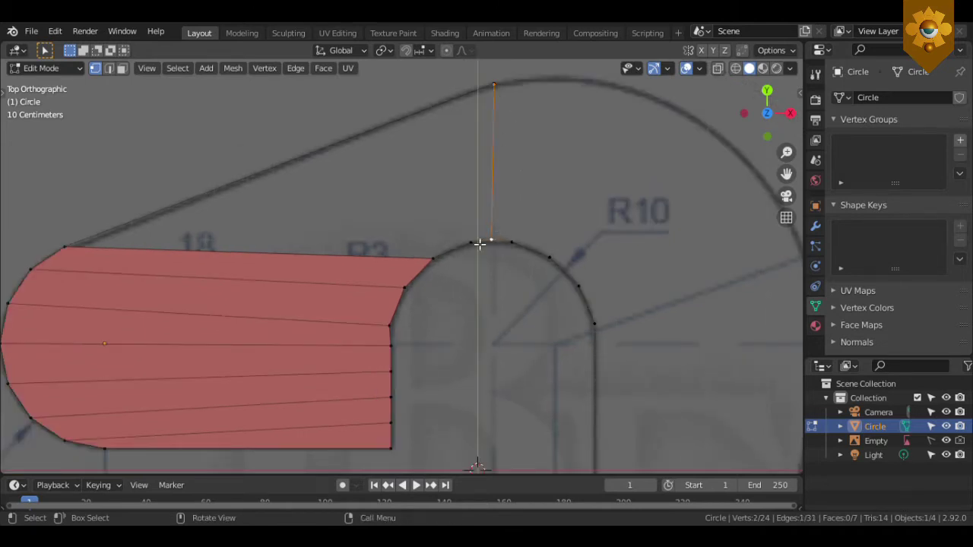
left_click(65, 245)
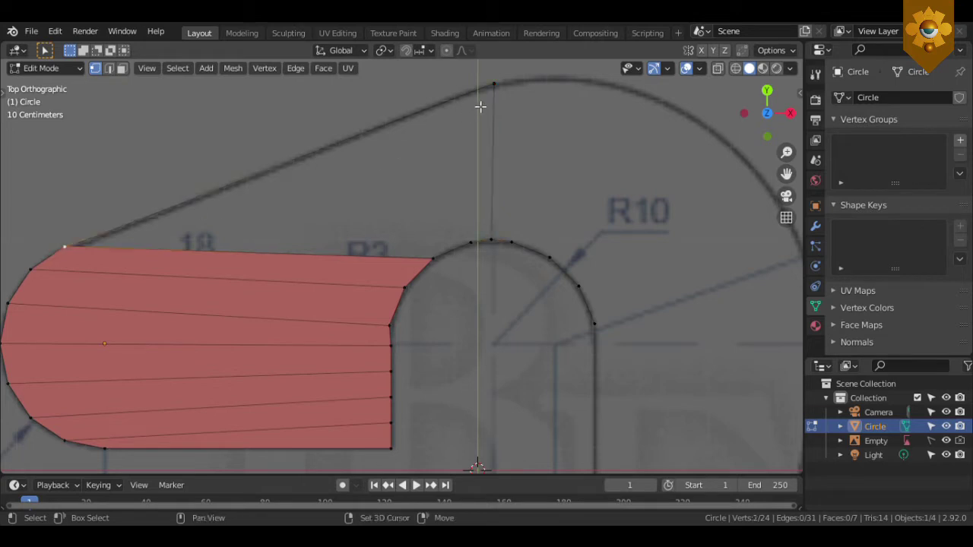
left_click(479, 102, "shift")
key("shift+r")
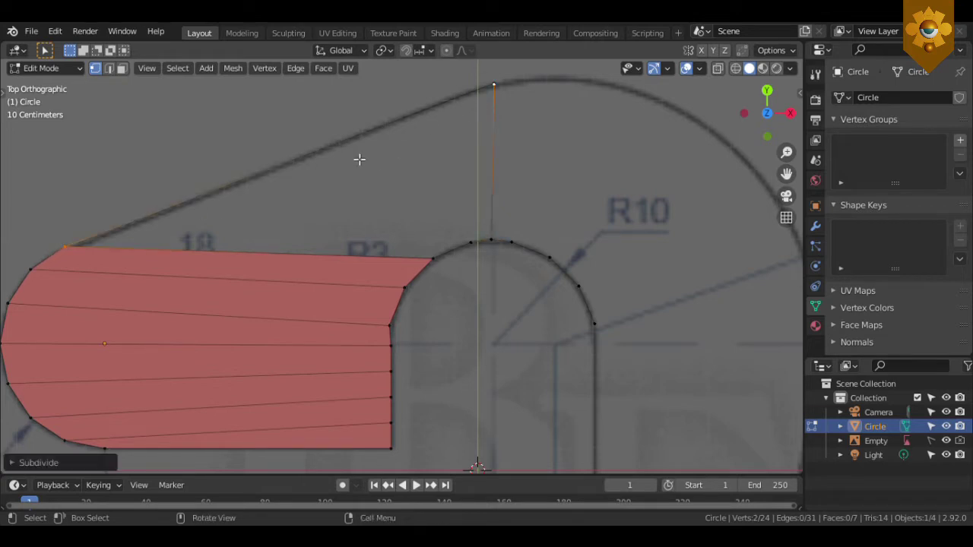
left_click(332, 209)
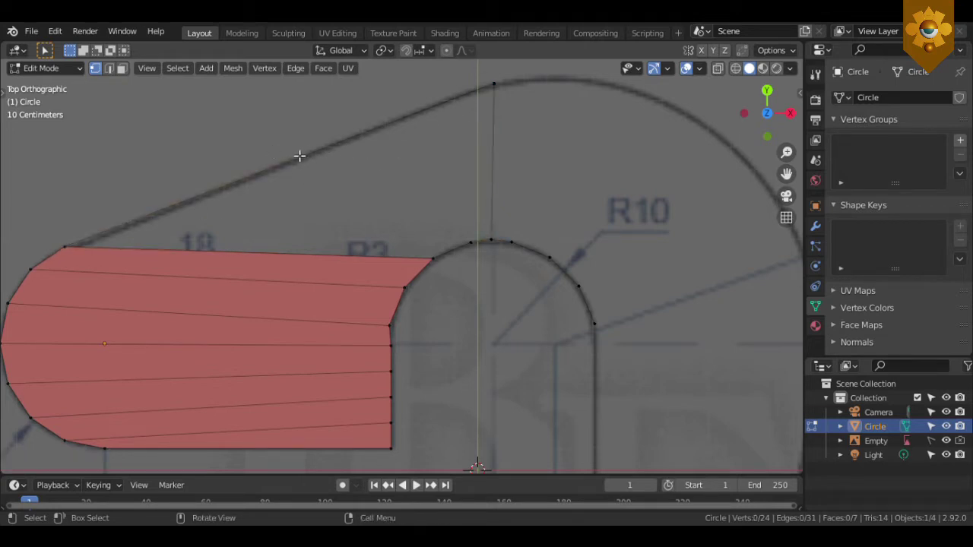
left_click_drag(242, 128, 356, 176)
left_click_drag(56, 235, 106, 295)
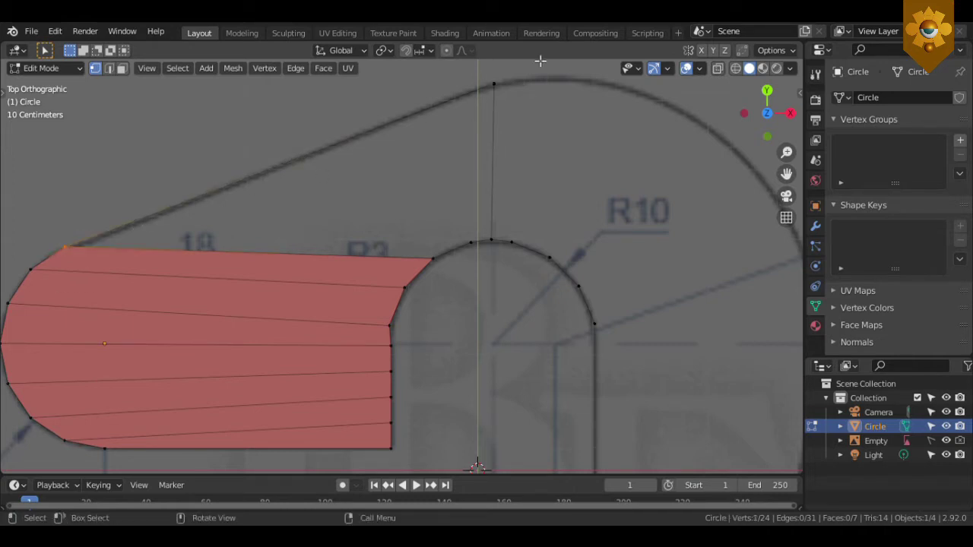
left_click_drag(453, 75, 525, 103, "shift")
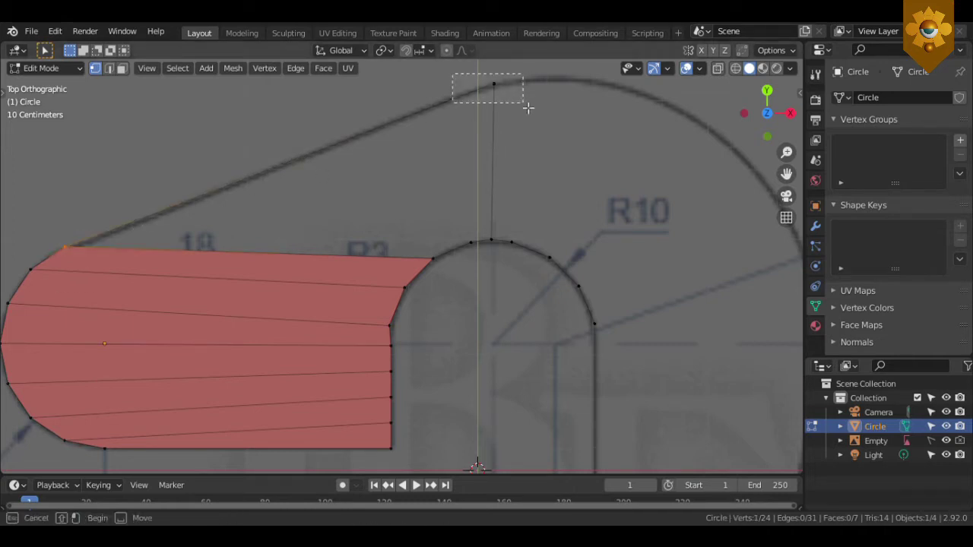
right_click(430, 153)
left_click(431, 158)
left_click(273, 177)
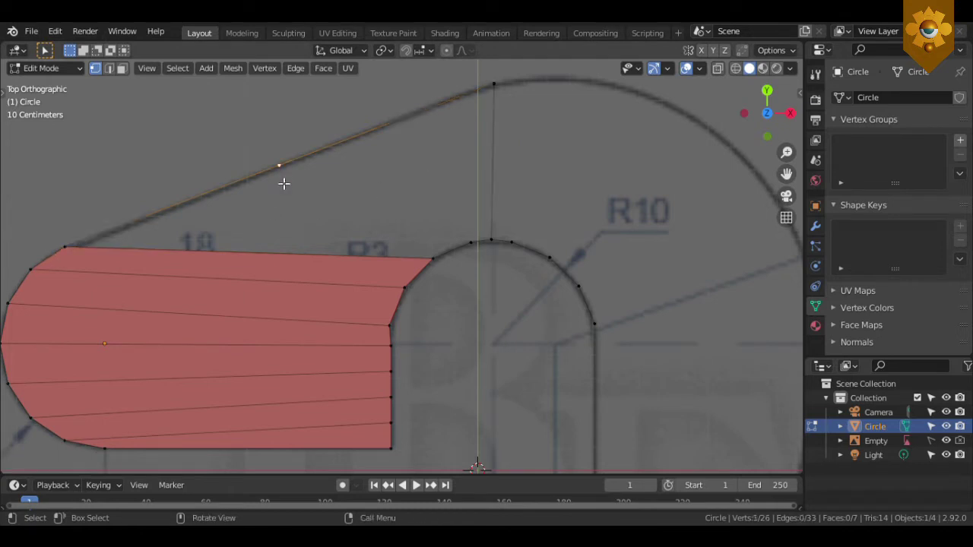
left_click(469, 249)
- Slide the selected arc vertex along its edge into a new position
key("g")
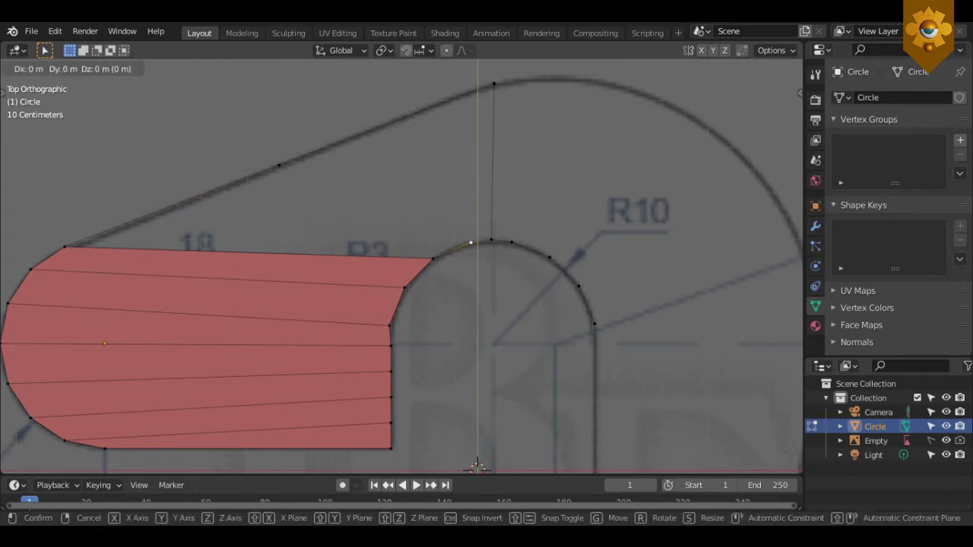
key("g")
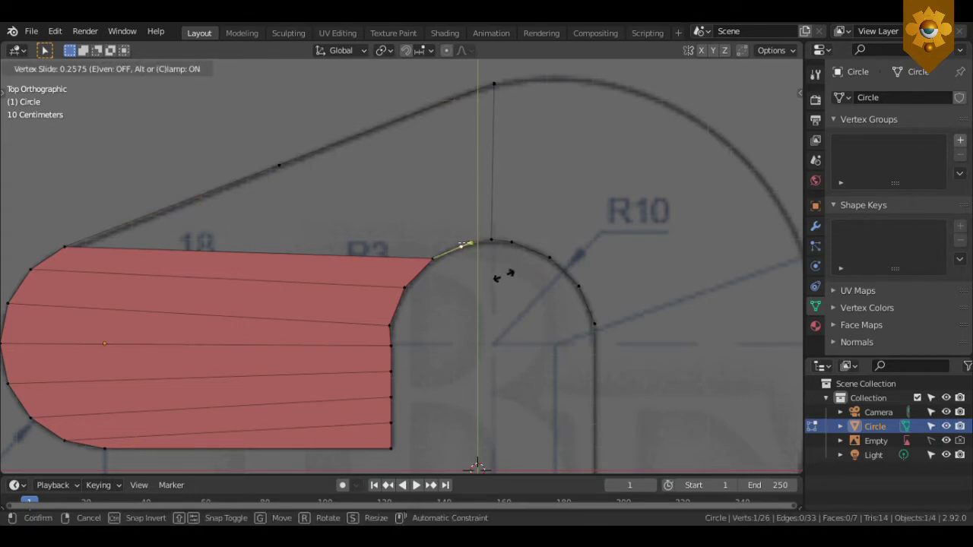
left_click(508, 281)
key("g")
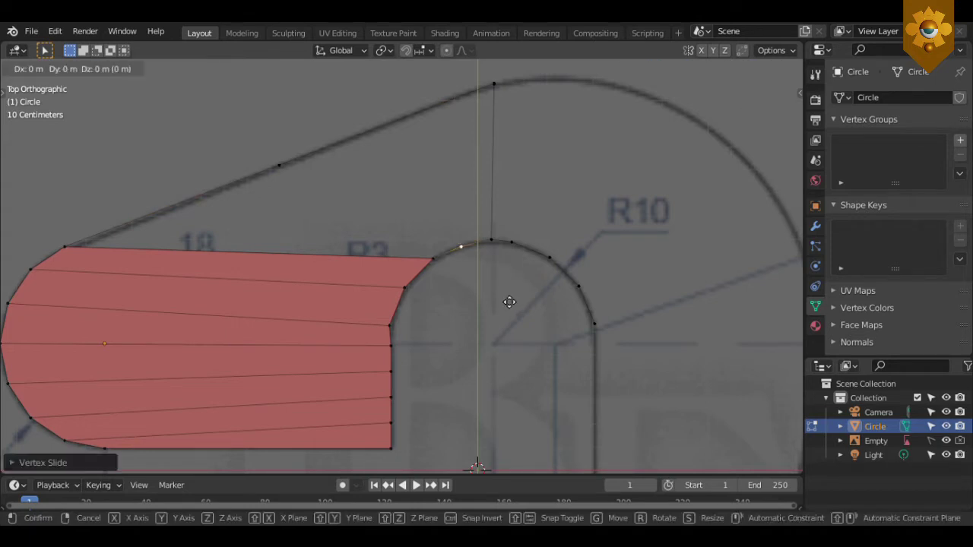
left_click(509, 300)
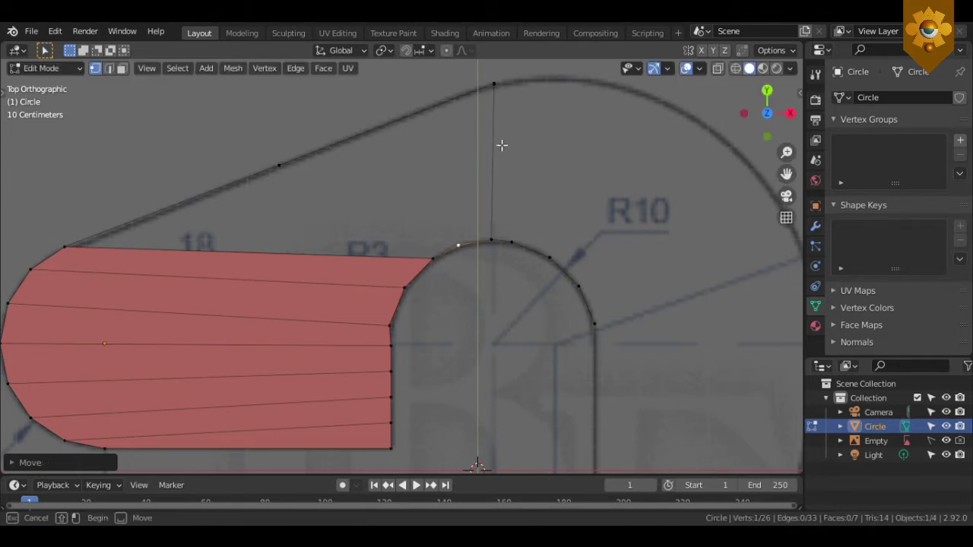
- Fill faces from the upper-left corner and arc end up to the vertical edge
left_click_drag(481, 83, 511, 282)
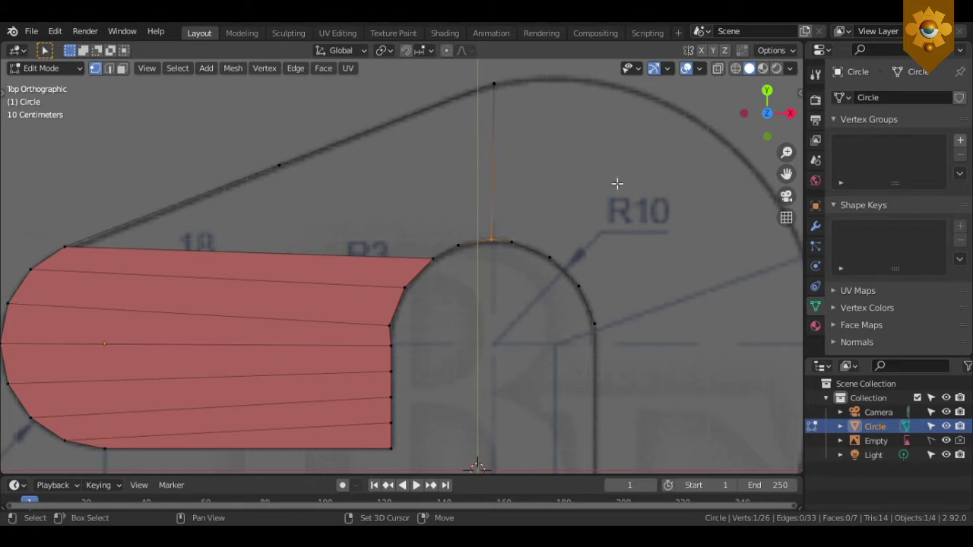
left_click(576, 172, "shift")
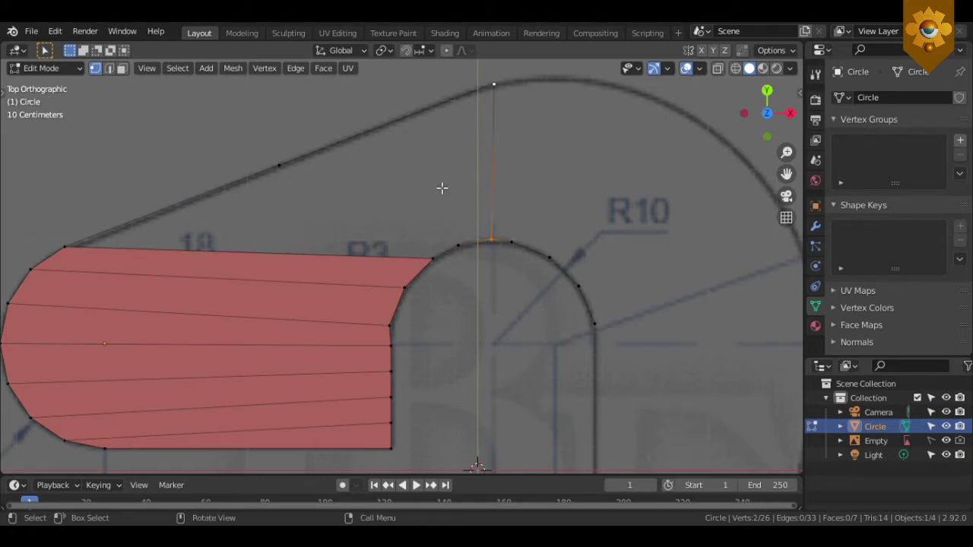
left_click(65, 249)
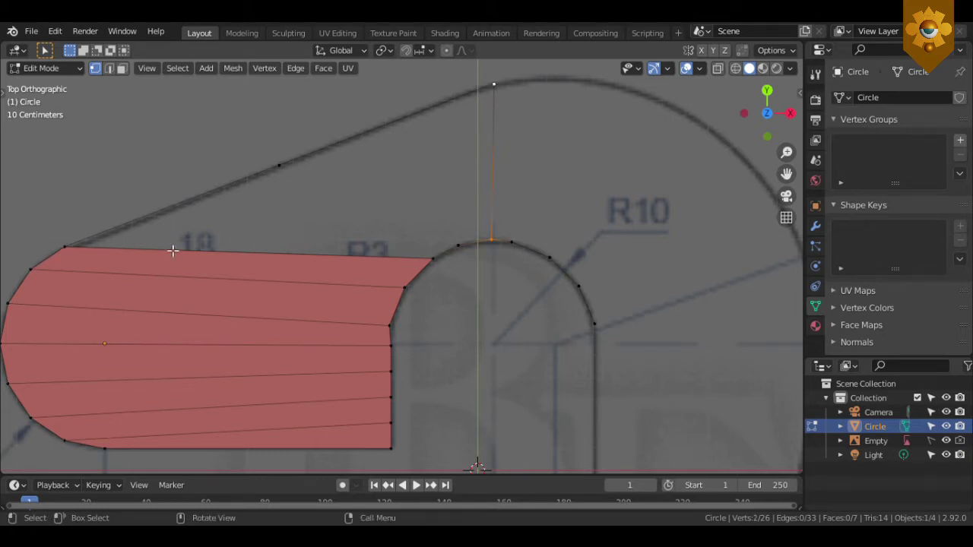
left_click(388, 244, "shift")
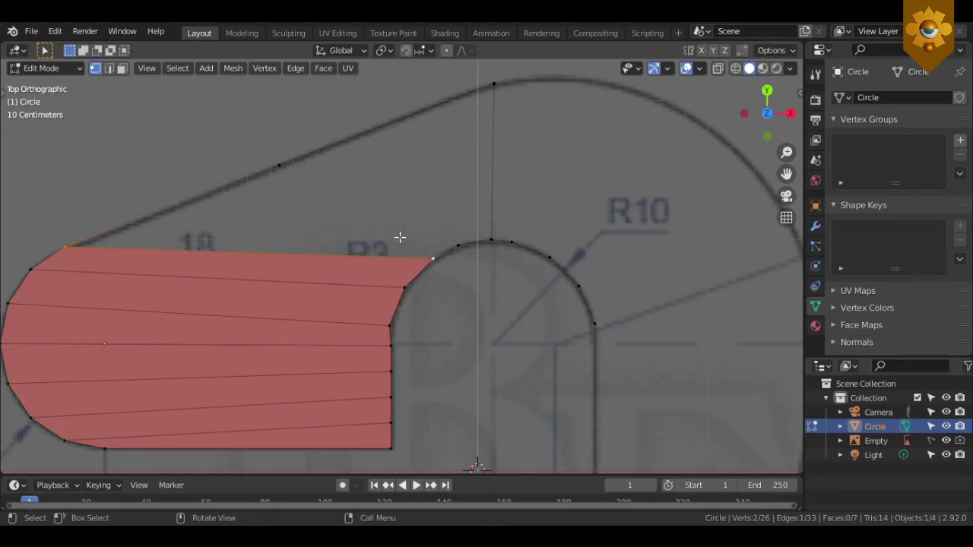
key("f")
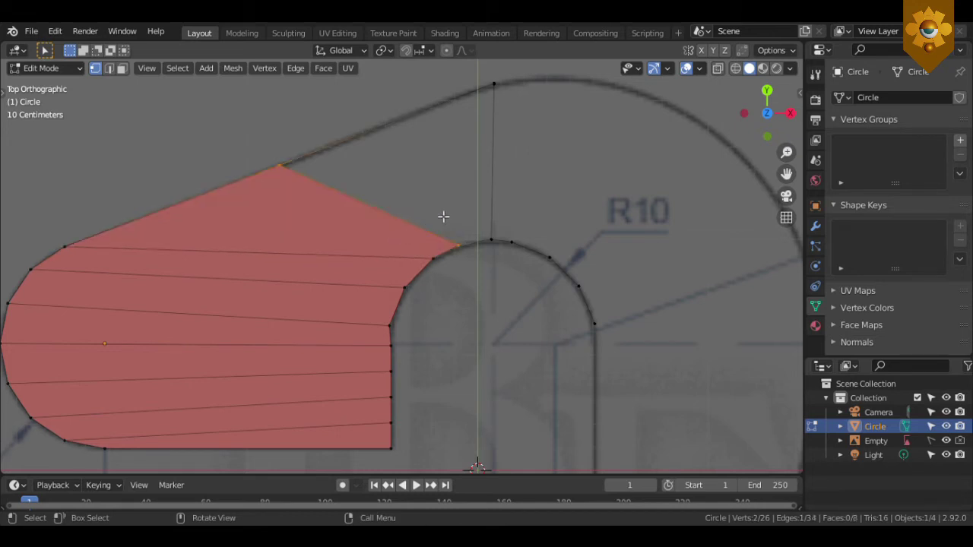
key("f")
scroll(446, 252, "down", 1)
middle_click_drag(423, 250, 454, 212, "shift")
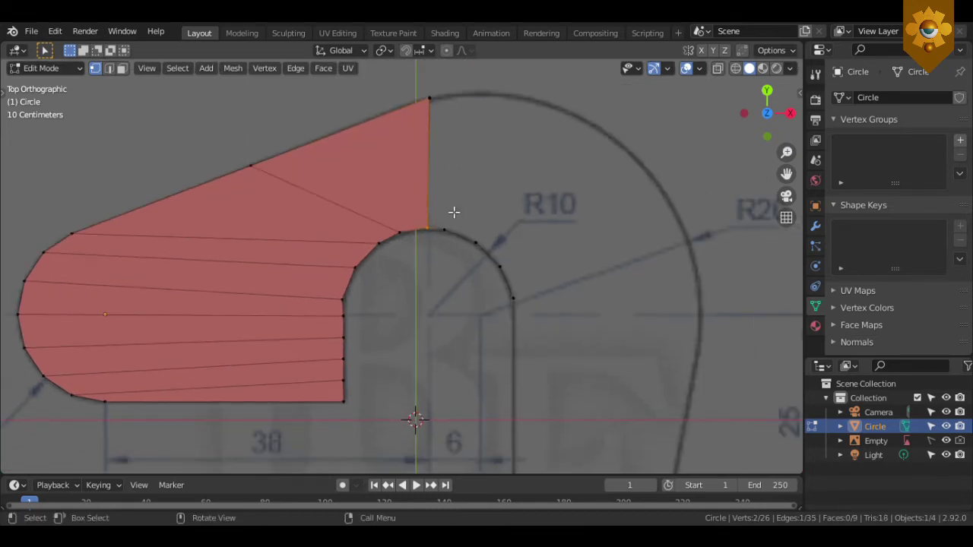
- Undo a stray sliver face and merge the doubled top vertices at their centre
key("f")
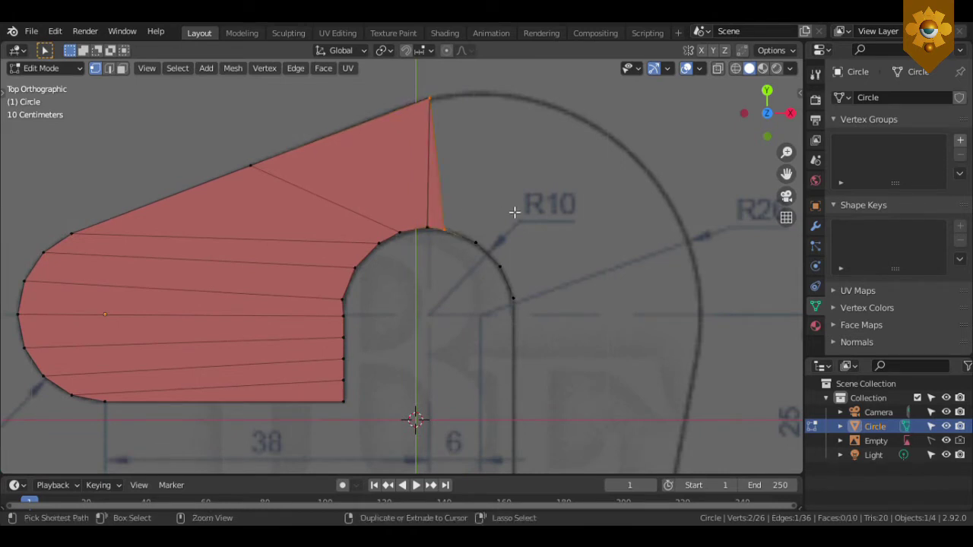
key("ctrl+z")
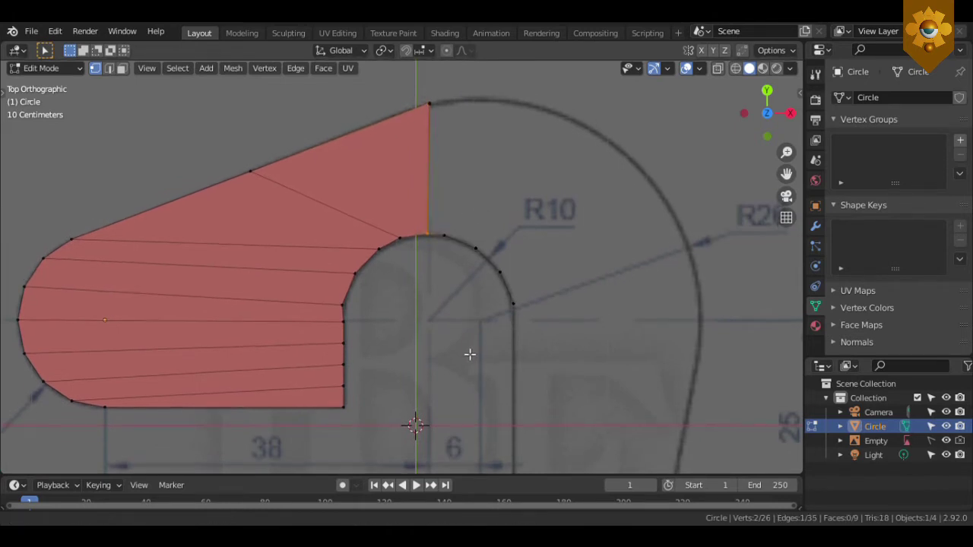
middle_click_drag(448, 109, 443, 152, "shift")
left_click(443, 152)
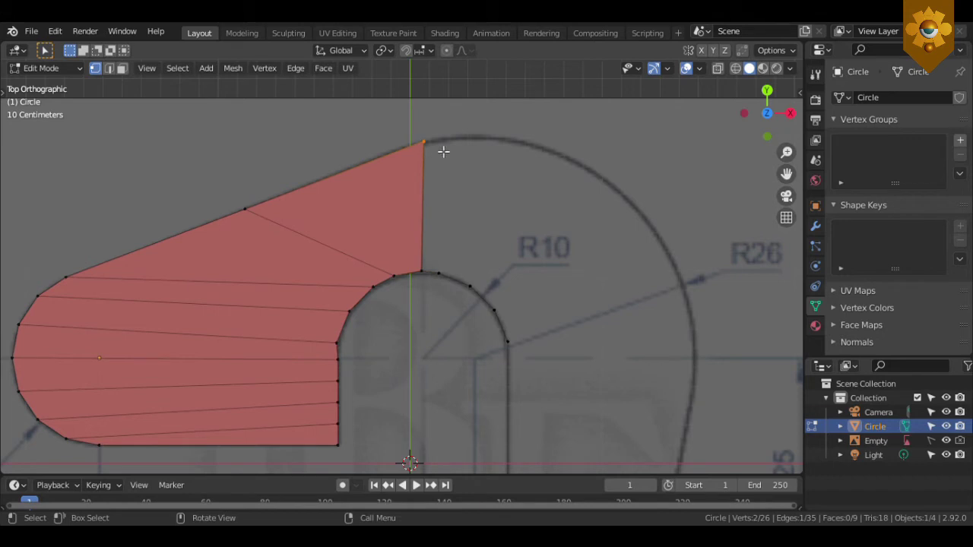
key("m")
left_click(441, 149)
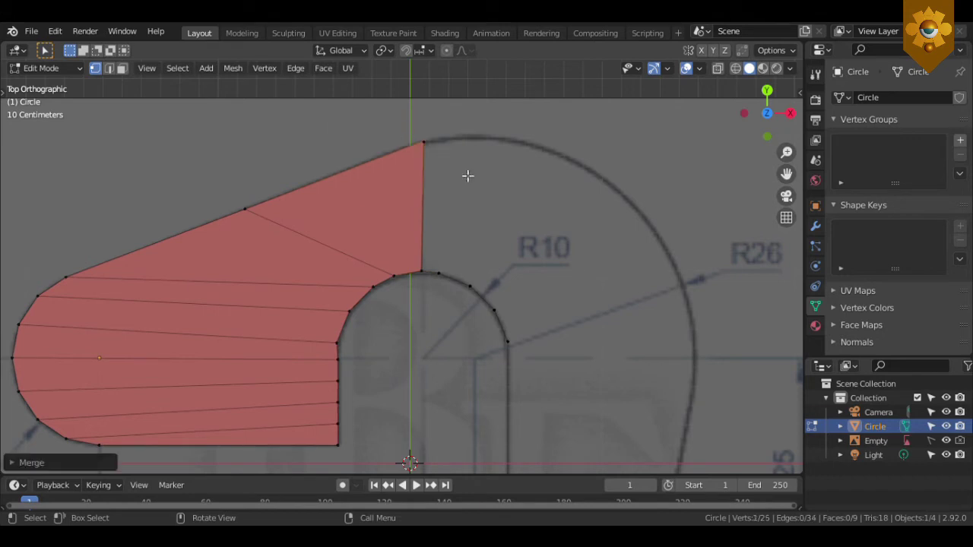
left_click(467, 176, "shift")
key("g")
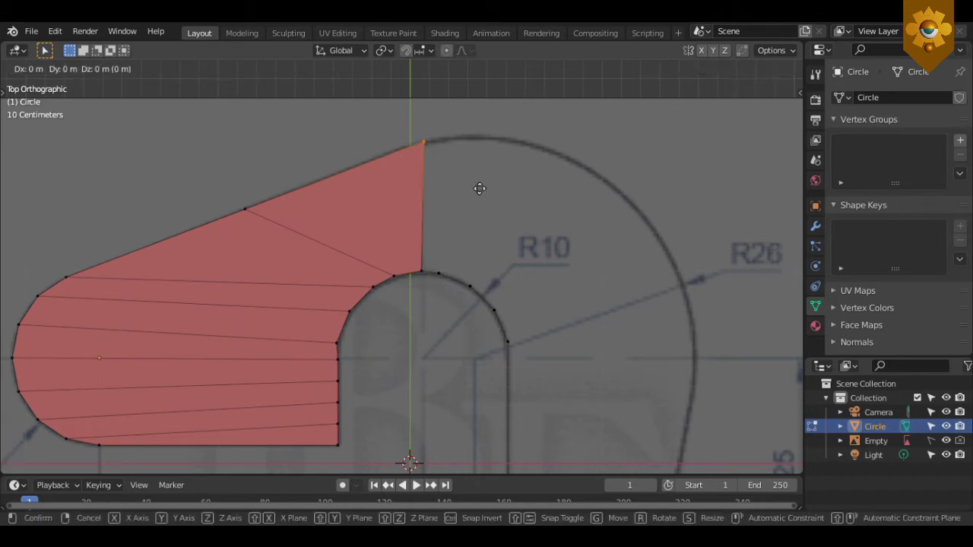
right_click(478, 187)
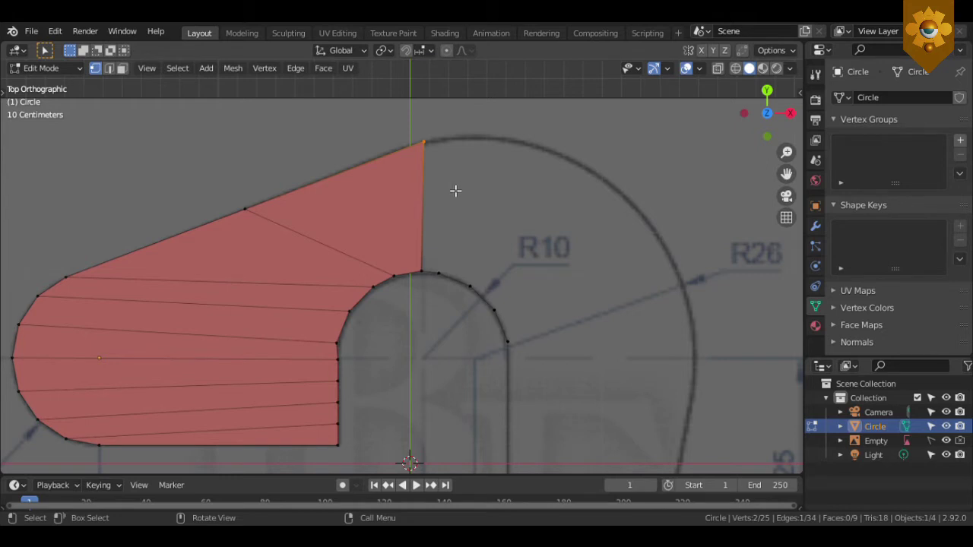
- Collapse the vertices stacked at the top corner into a single vertex
scroll(461, 271, "up", 1)
scroll(461, 272, "up", 1)
scroll(461, 271, "up", 1)
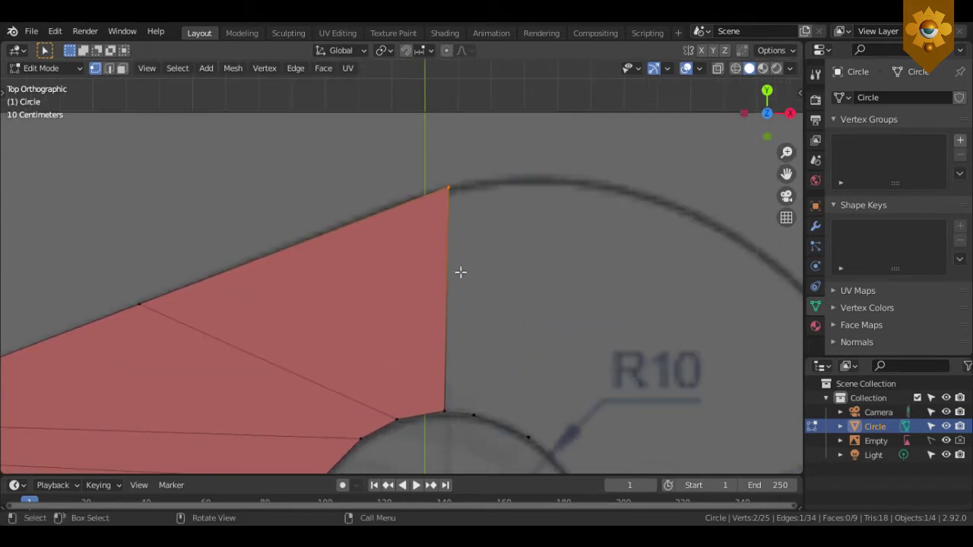
scroll(456, 248, "up", 1)
left_click_drag(442, 158, 490, 223)
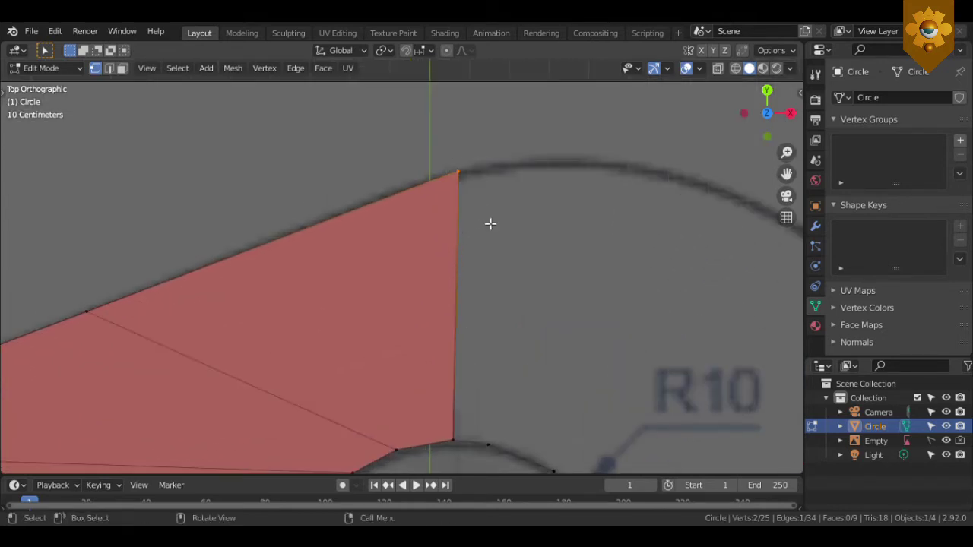
key("m")
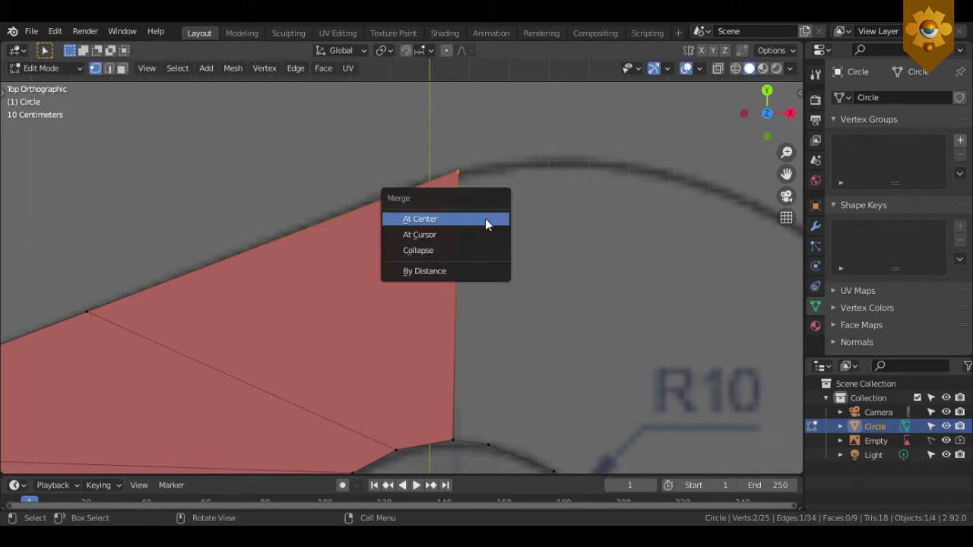
left_click(462, 250)
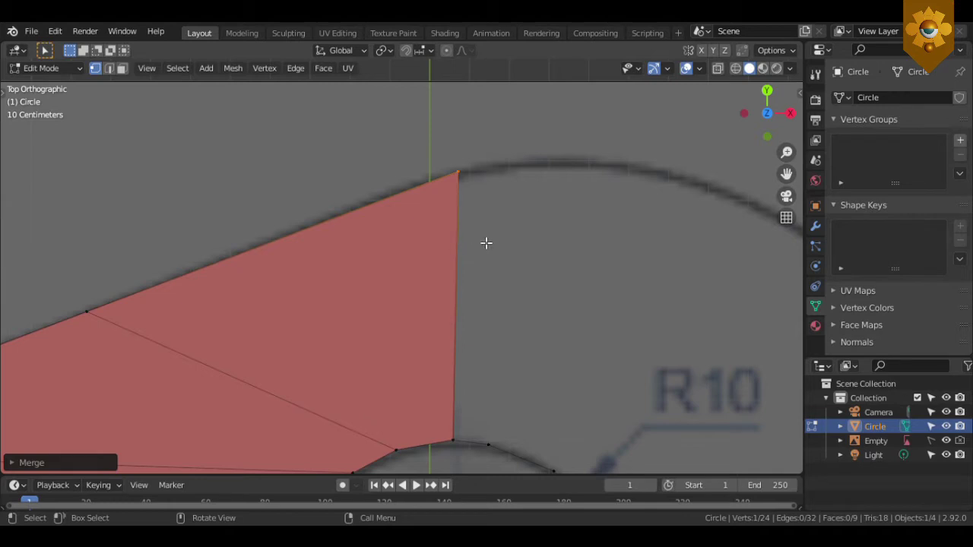
scroll(467, 256, "down", 2)
left_click(459, 392, "shift")
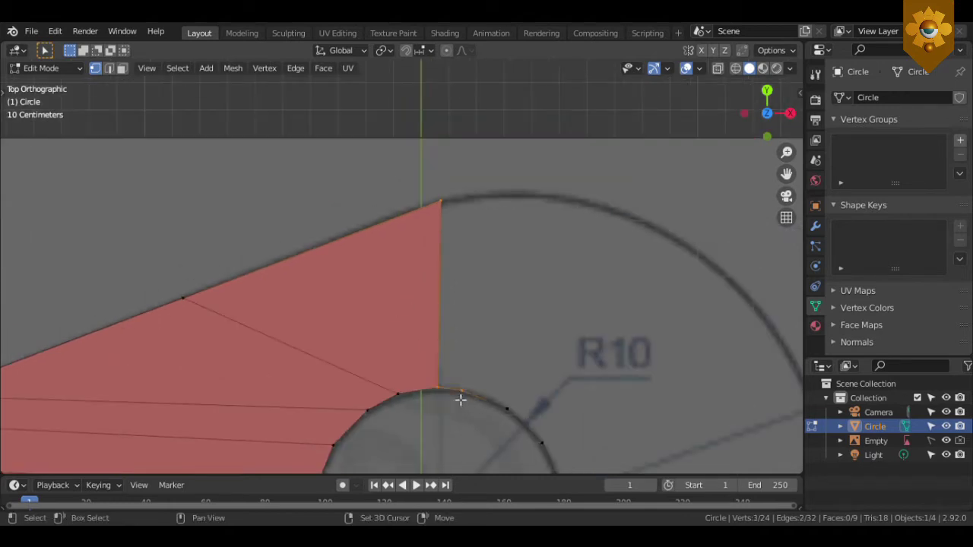
left_click(462, 388, "shift")
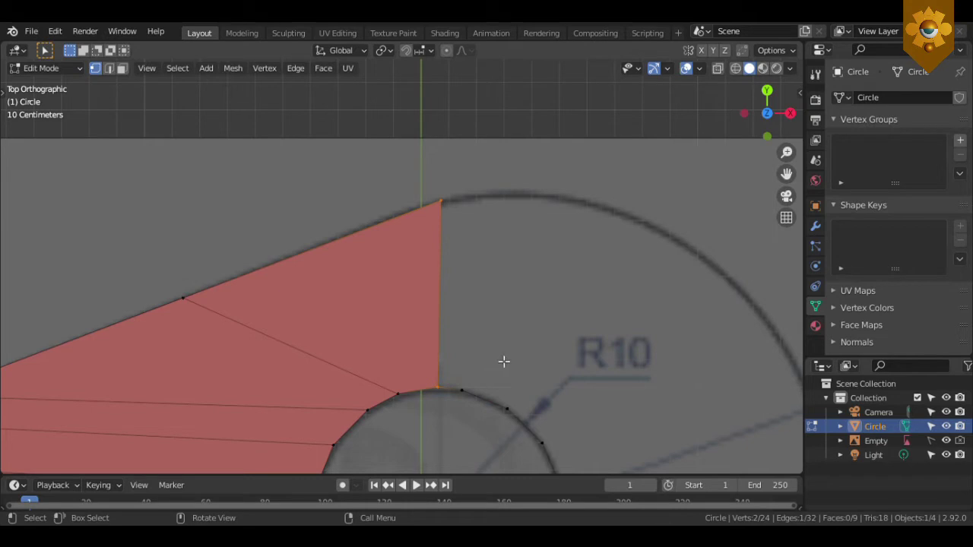
scroll(504, 362, "down", 1)
mouse_move(424, 254)
middle_mouse_down("shift")
mouse_move(364, 210)
mouse_move(381, 217)
middle_mouse_up("shift")
left_click(334, 234)
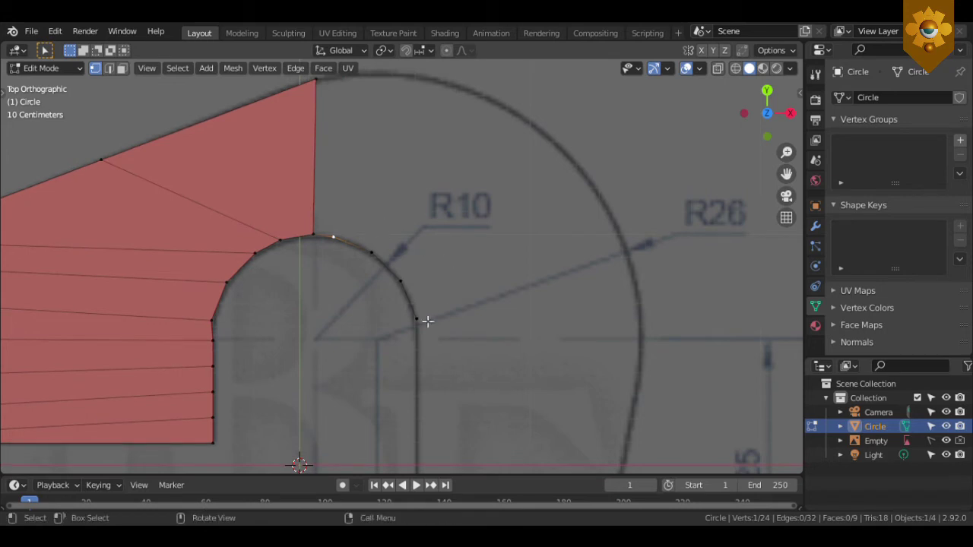
middle_click_drag(406, 182, 410, 222, "shift")
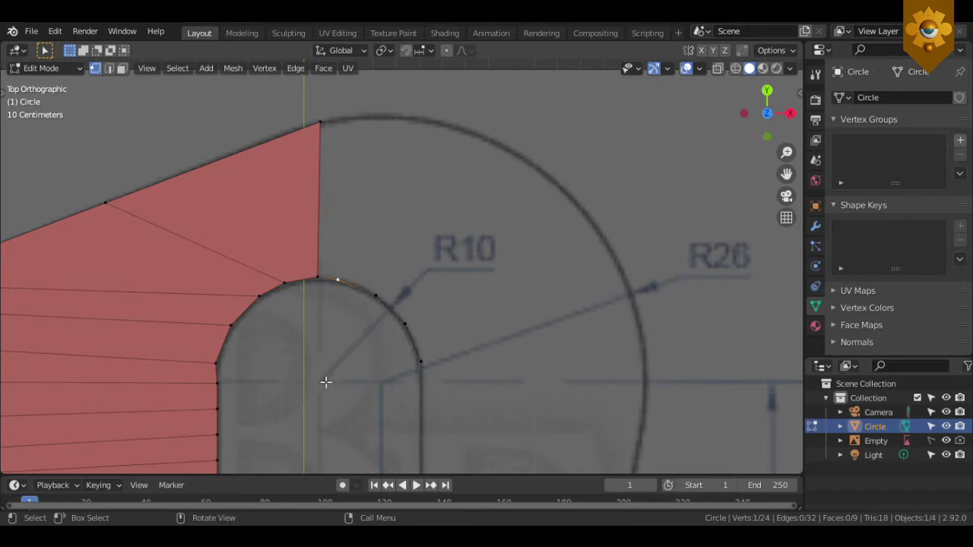
left_click(426, 367, "ctrl")
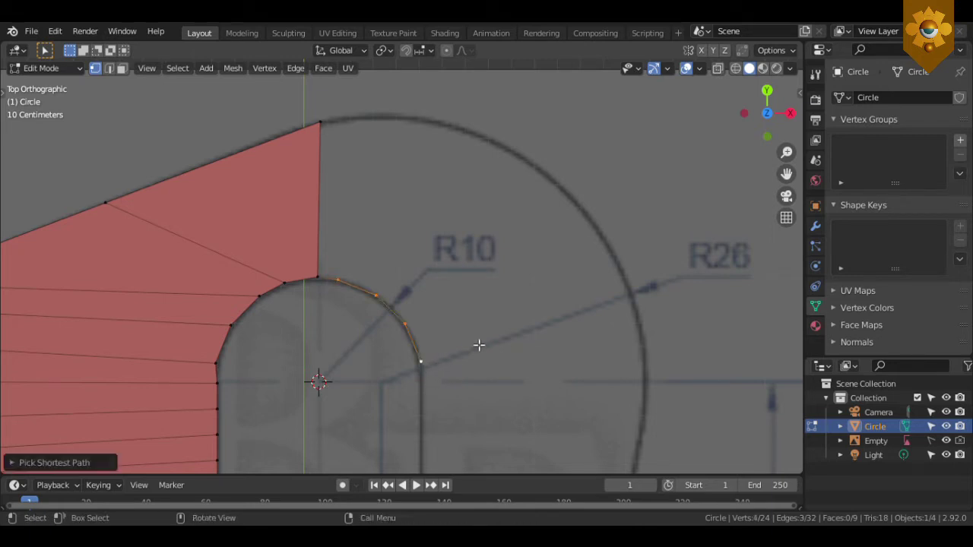
key("e")
key("s")
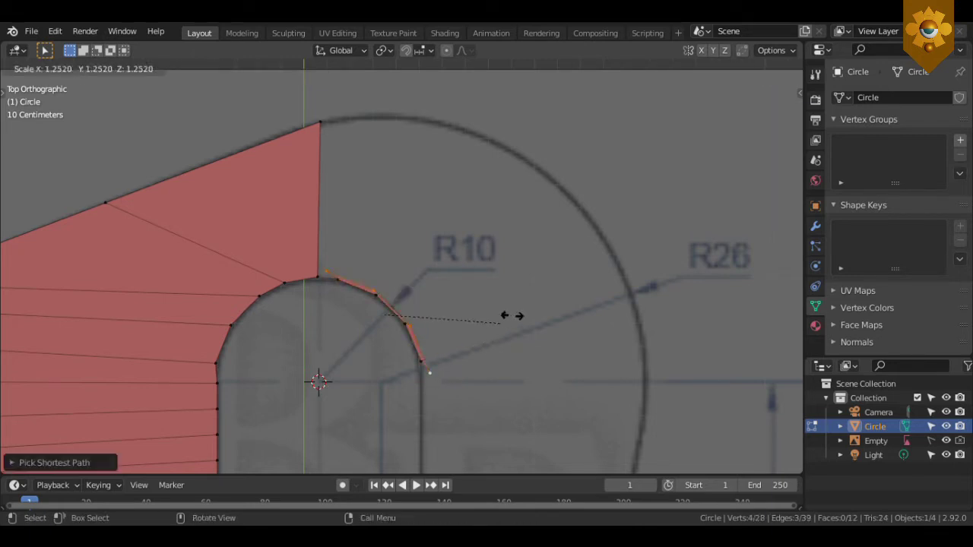
left_click(684, 214)
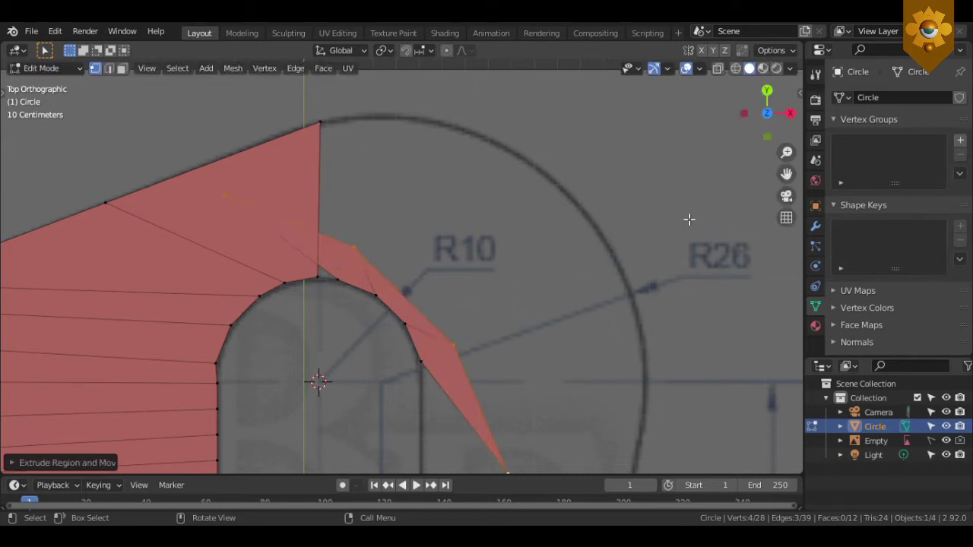
key("ctrl+z")
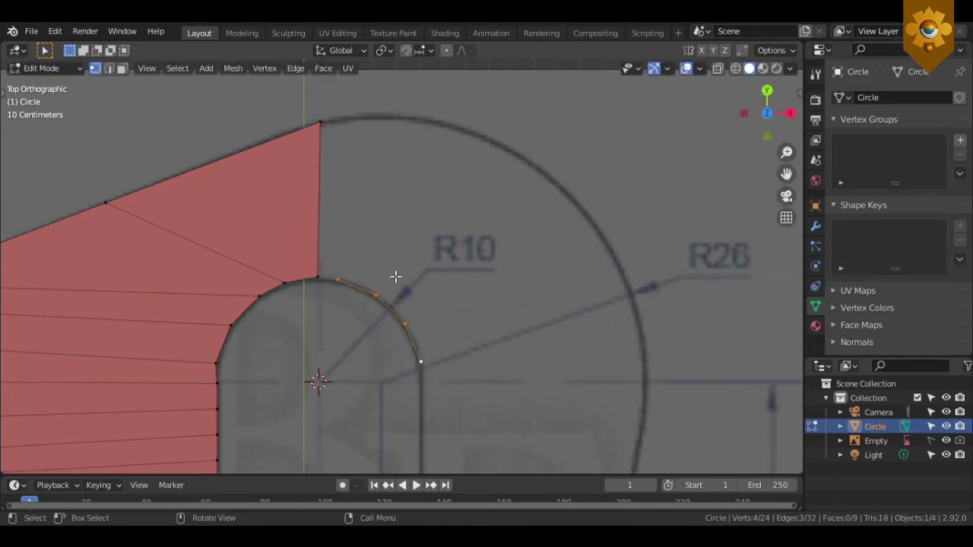
- Extrude four vertices from the small arc out onto the R26 circle
left_click(340, 284)
key("e")
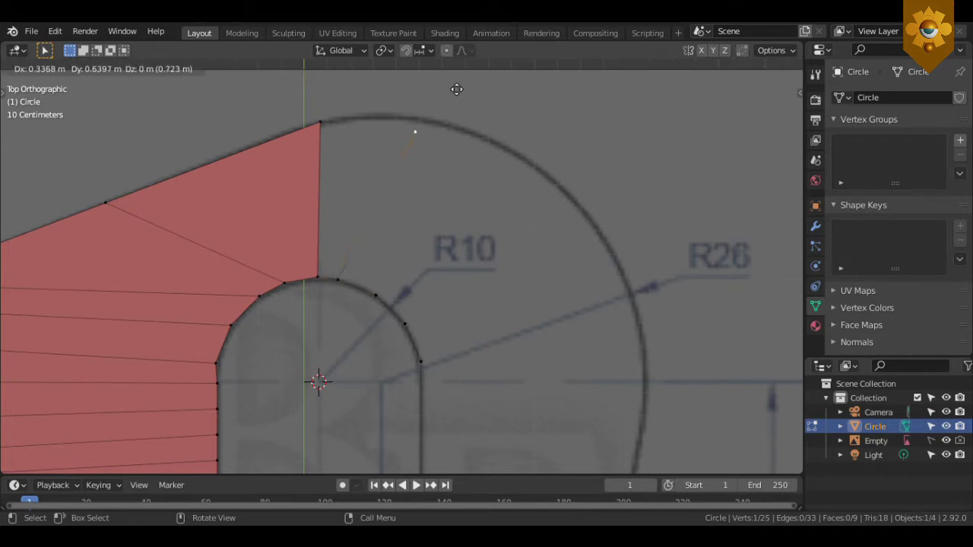
left_click(457, 89)
left_click(375, 295)
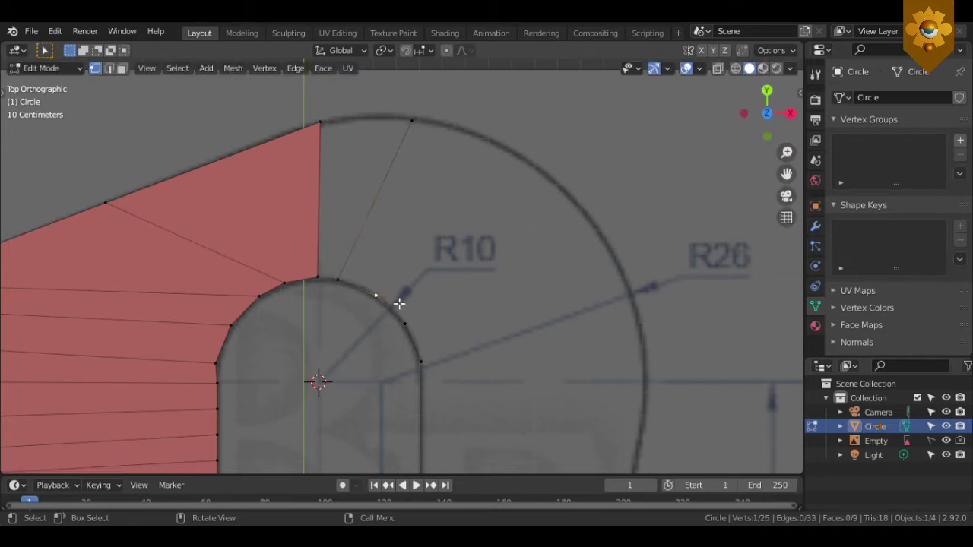
key("e")
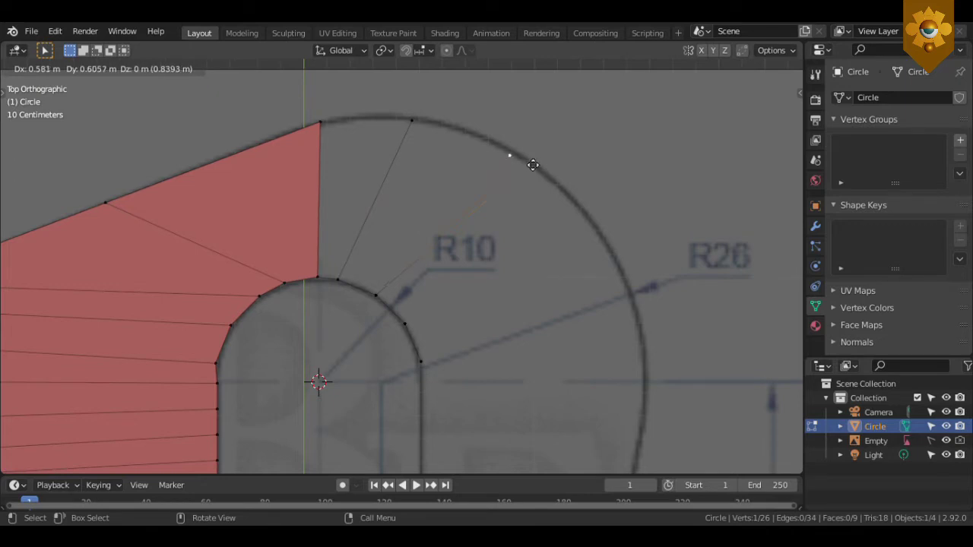
left_click(537, 164)
left_click(404, 324)
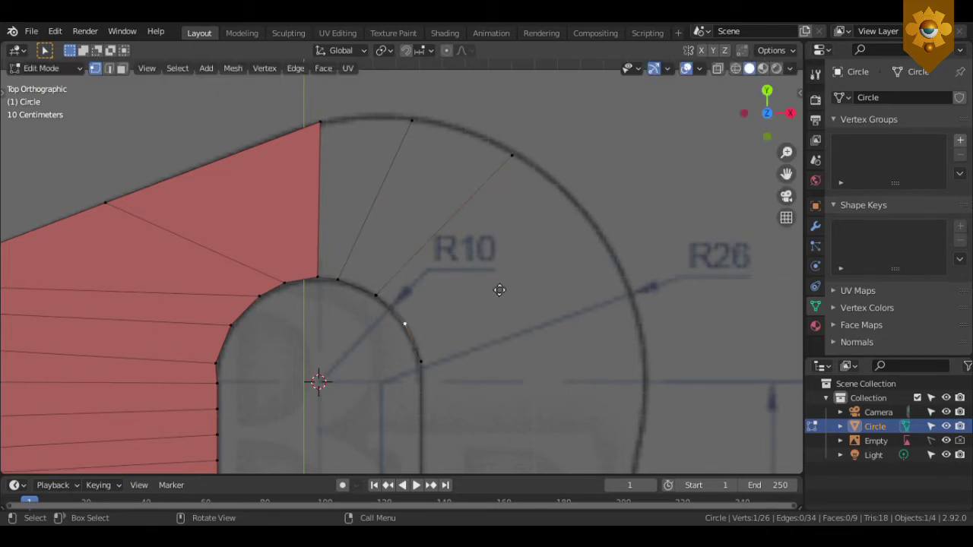
key("e")
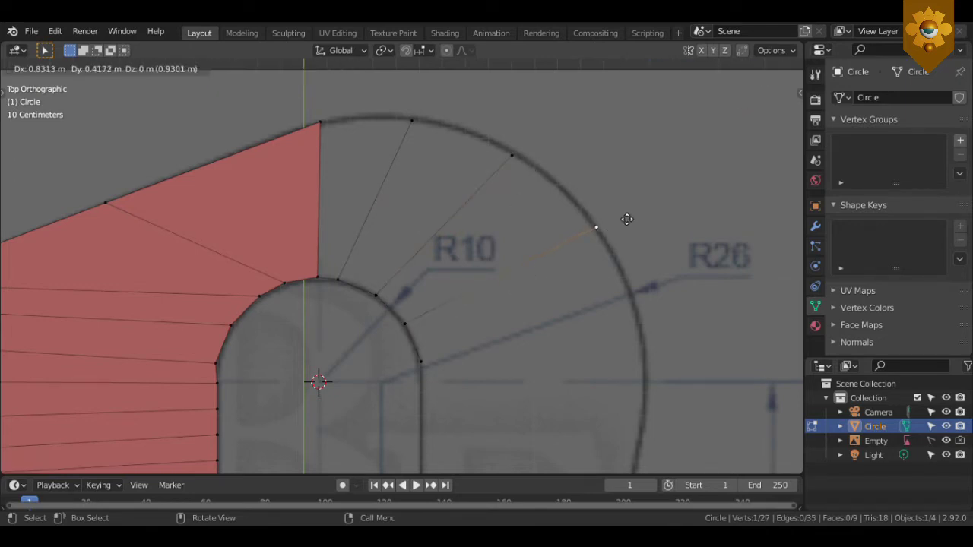
left_click(626, 218)
left_click(448, 351)
key("e")
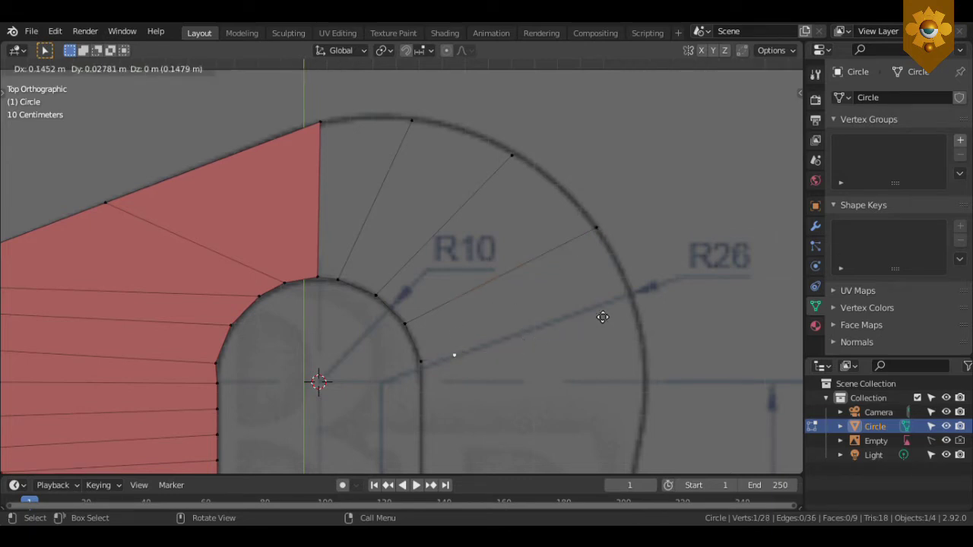
left_click(739, 314)
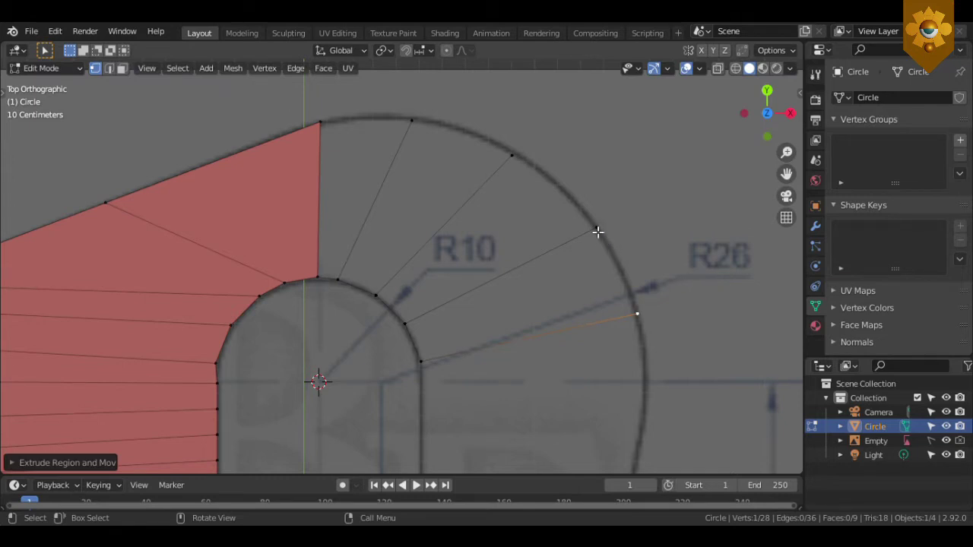
- Connect neighbouring outer-arc vertices with an edge and select the next pair
left_click_drag(304, 120, 423, 157, "shift")
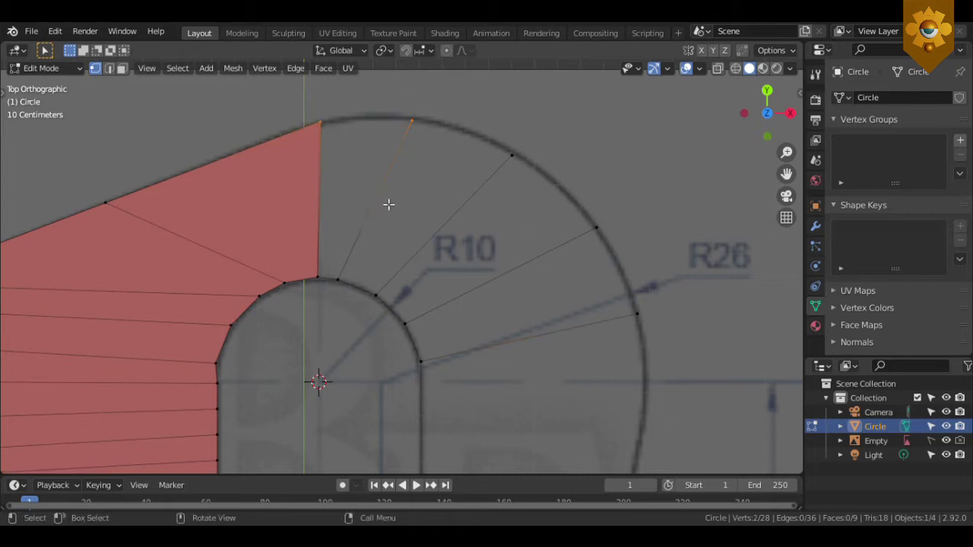
mouse_move(398, 105)
left_mouse_down()
mouse_move(526, 169)
mouse_move(618, 271)
left_mouse_up()
key("f")
left_click_drag(594, 214, 674, 337)
- Join the last outer-arc pair, then fill three faces between the small arc and R26 curve
key("f")
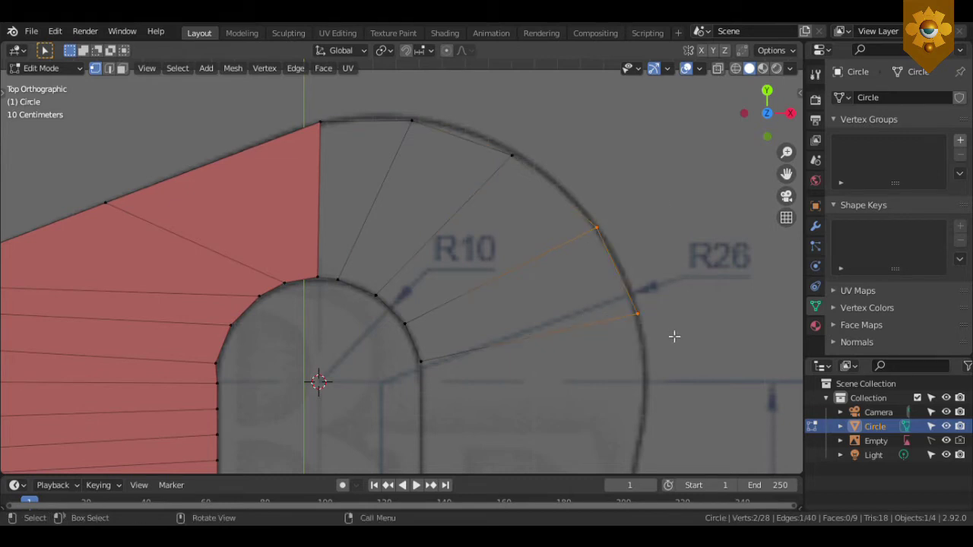
scroll(560, 337, "down", 2)
scroll(445, 363, "up", 1)
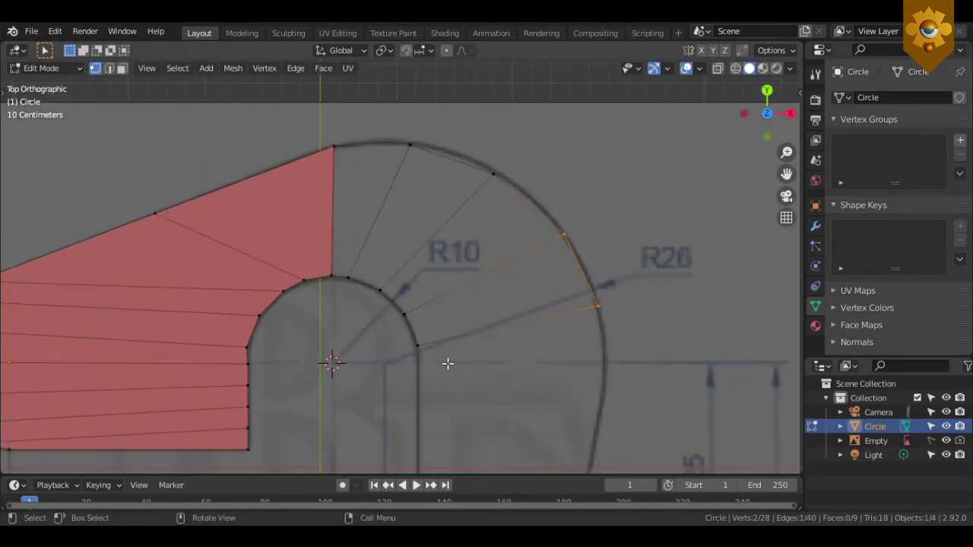
left_click(333, 145)
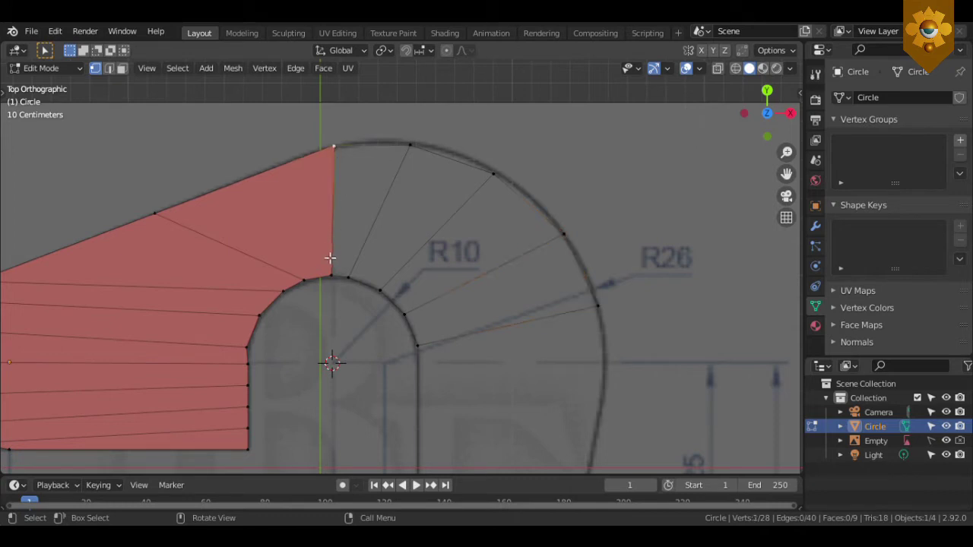
left_click(333, 266, "shift")
key("f")
key("f")
key("f")
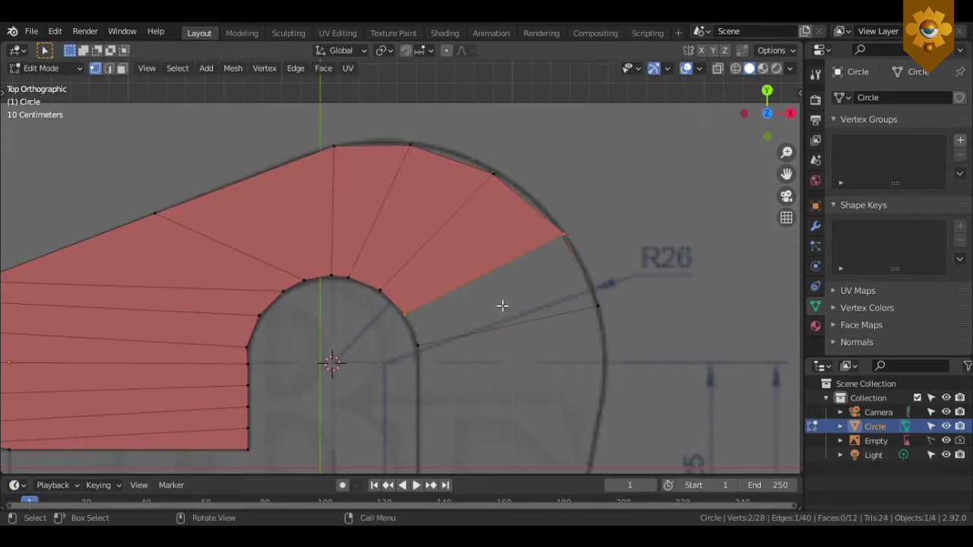
key("f")
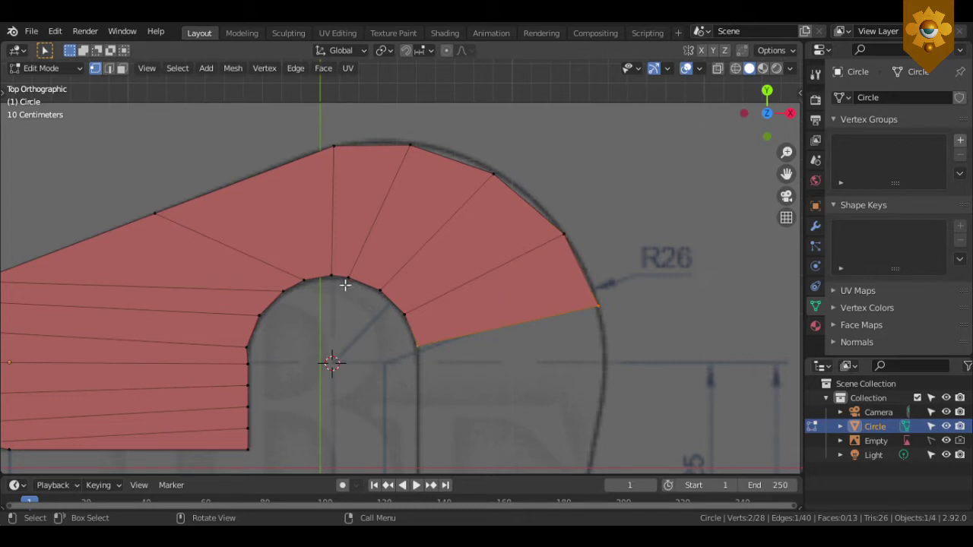
- Add three centred loop cuts across the lower faces of the curved band
key("ctrl+r")
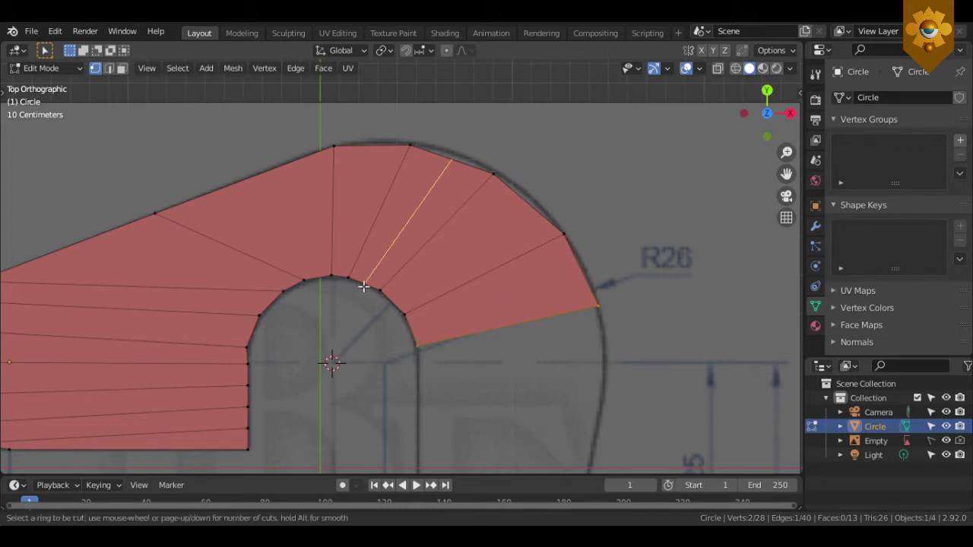
left_click(364, 286)
right_click(363, 286)
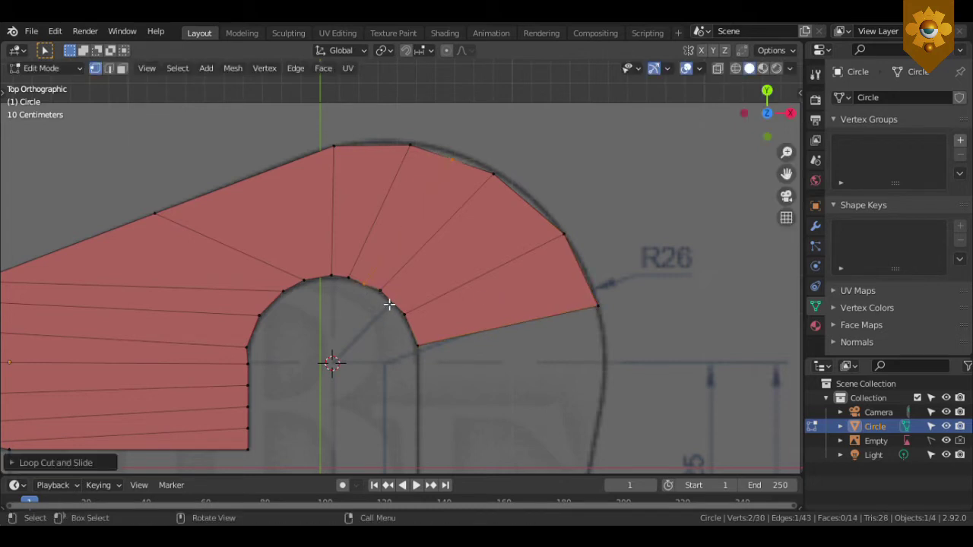
key("ctrl+r")
left_click(392, 304)
right_click(391, 304)
key("ctrl+r")
left_click(415, 333)
right_click(414, 333)
- Add two more centred loop cuts near the top of the arc
key("ctrl+e")
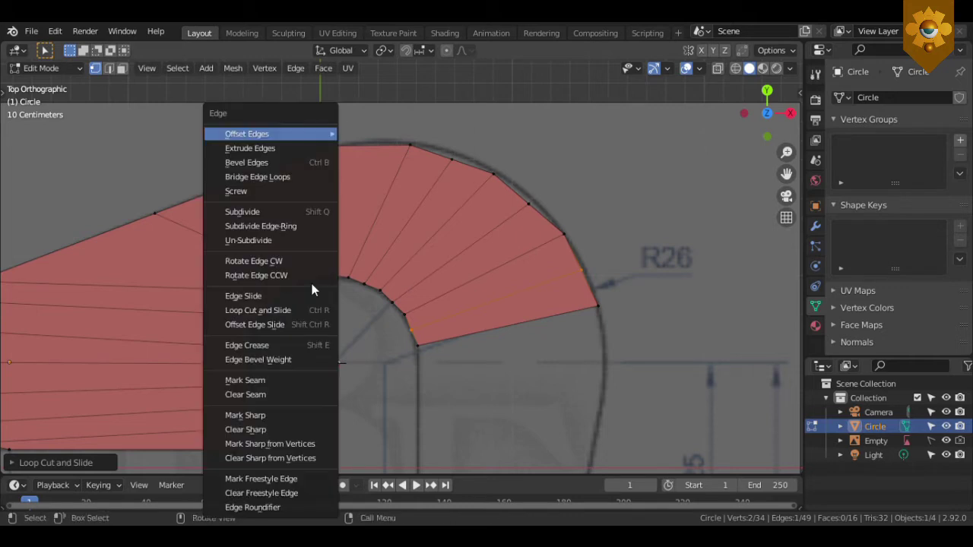
key("ctrl+r")
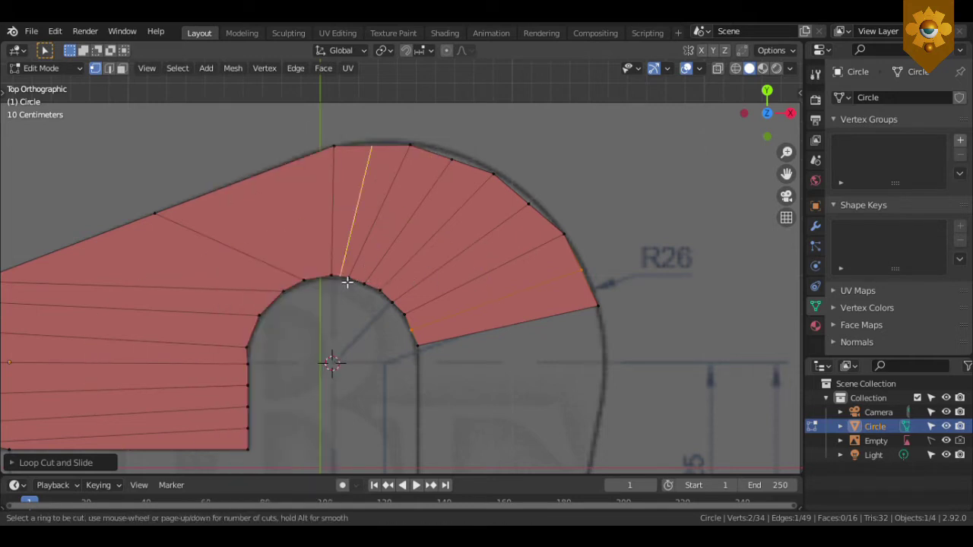
left_click(329, 293)
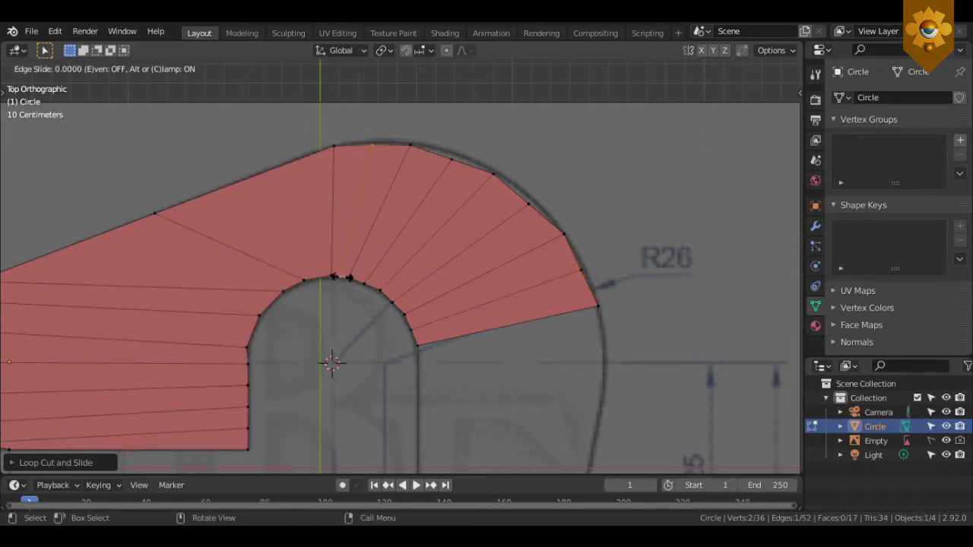
right_click(330, 294)
key("ctrl+r")
left_click(327, 294)
right_click(327, 294)
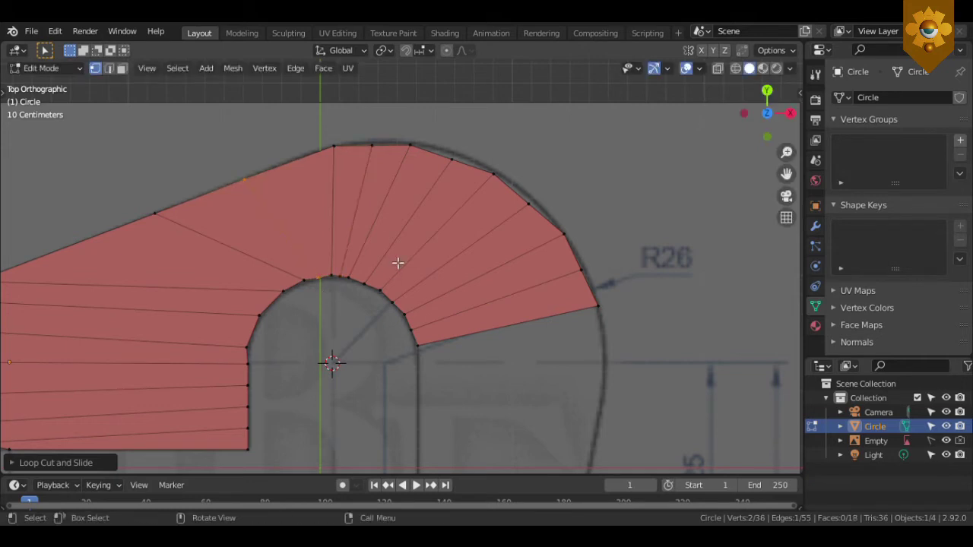
middle_click_drag(398, 261, 406, 289, "shift")
scroll(412, 259, "down", 1)
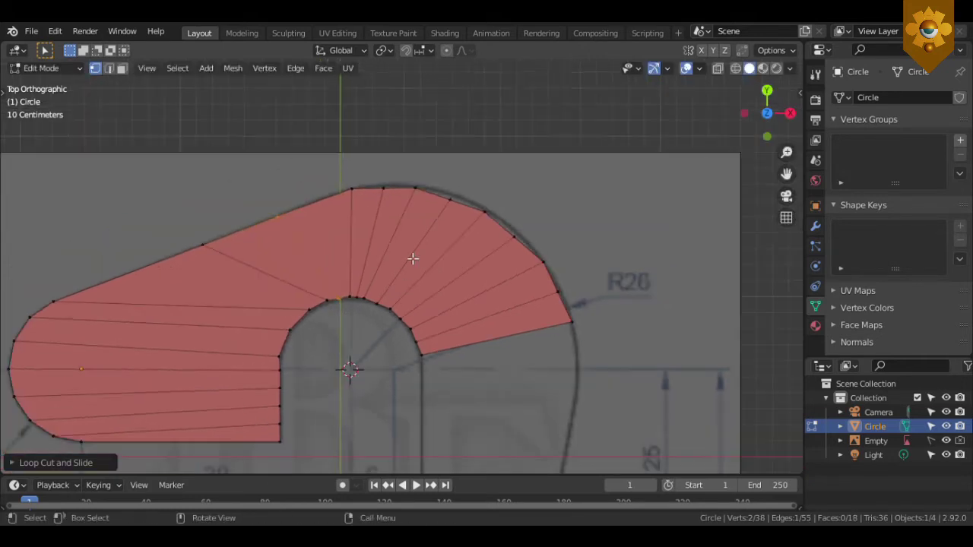
- Add a centred loop cut along the straight left arm
key("ctrl+r")
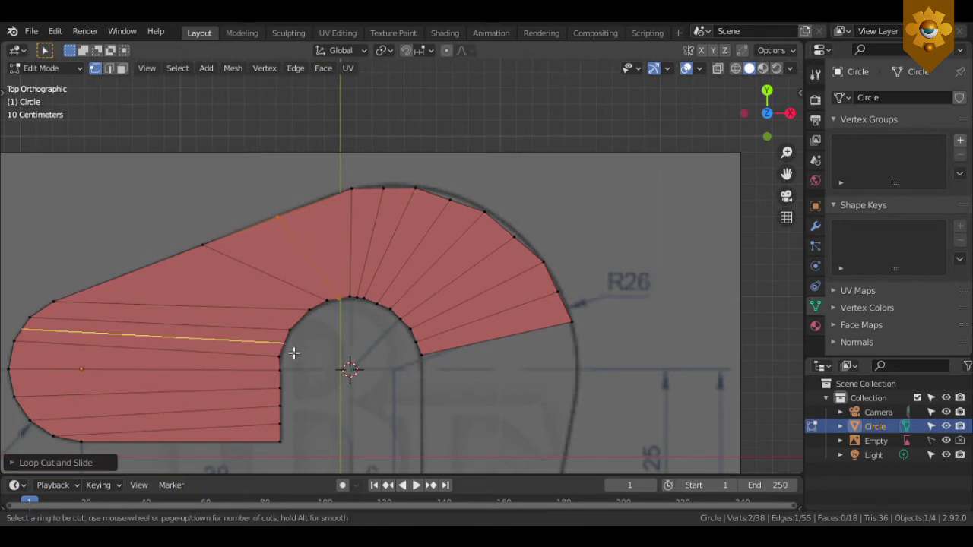
left_click(288, 346)
right_click(296, 348)
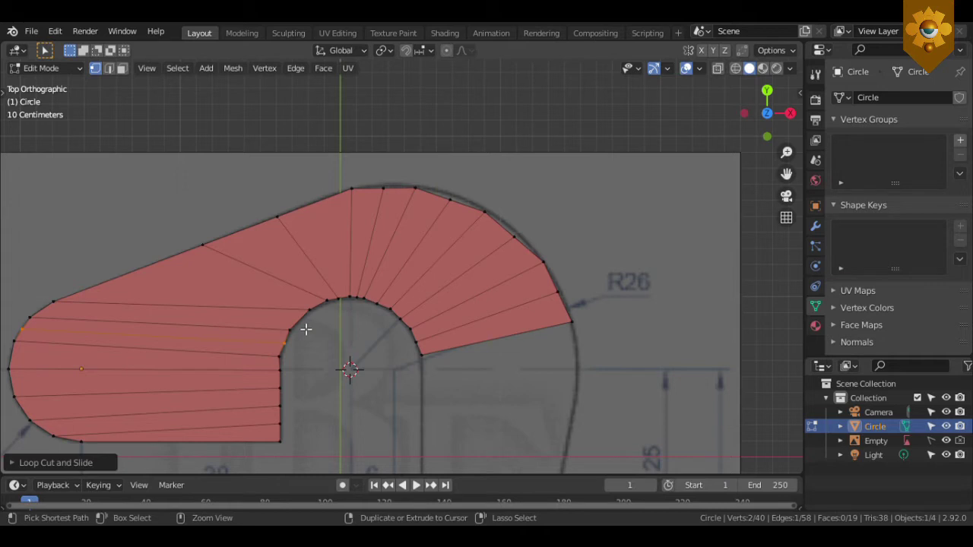
scroll(330, 315, "up", 1)
scroll(334, 314, "up", 1)
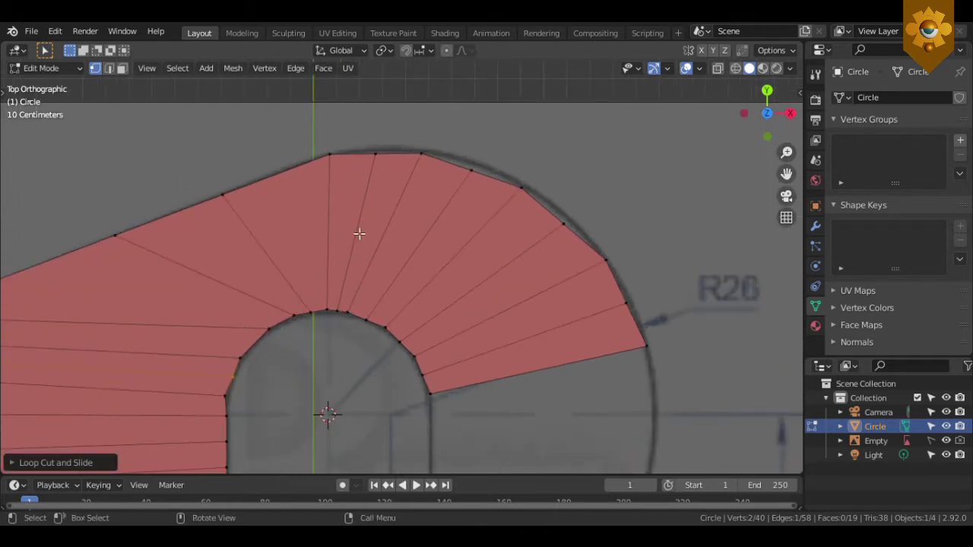
- Move the top four outer-arc vertices onto the drawn R26 curve
left_click(376, 183)
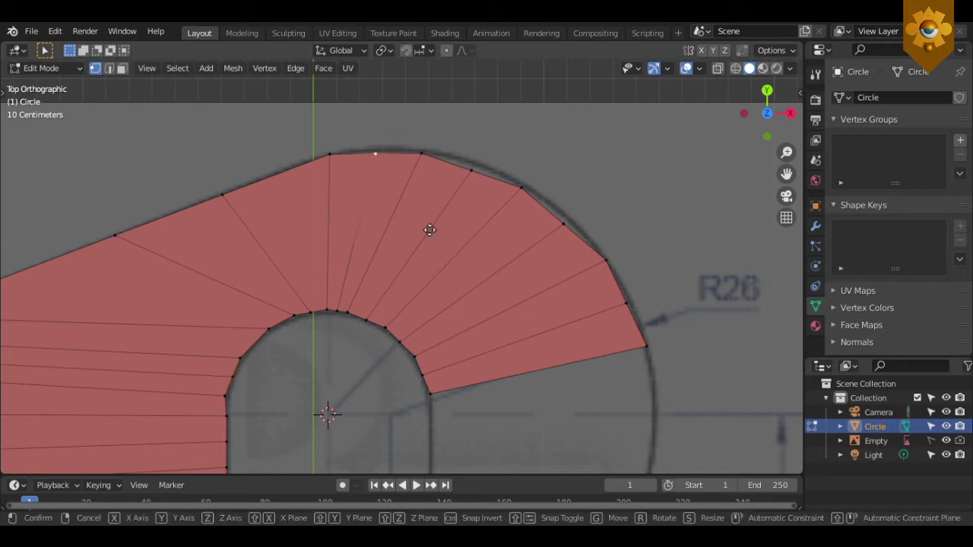
key("g")
left_click(430, 225)
left_click(432, 177)
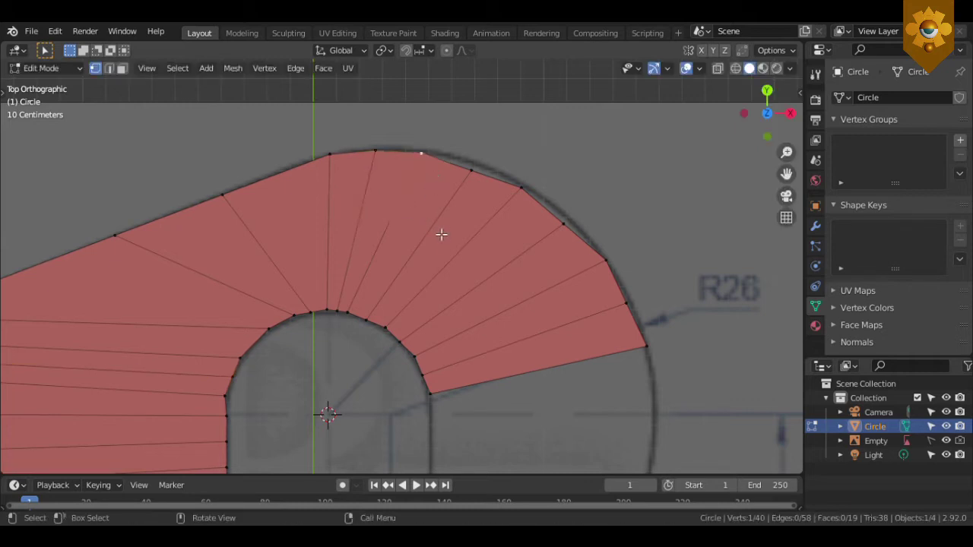
key("g")
left_click(462, 218)
left_click(485, 211)
key("g")
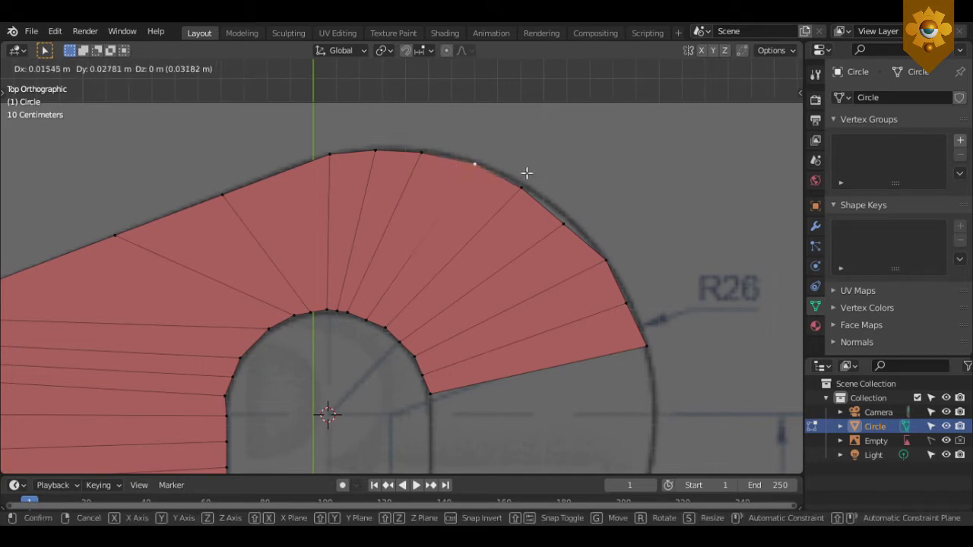
left_click(529, 178)
left_click(535, 187)
key("g")
left_click(550, 186)
- Align the remaining outer-arc vertices, including the one near the R26 arrow, with the curve
left_click(564, 223)
key("g")
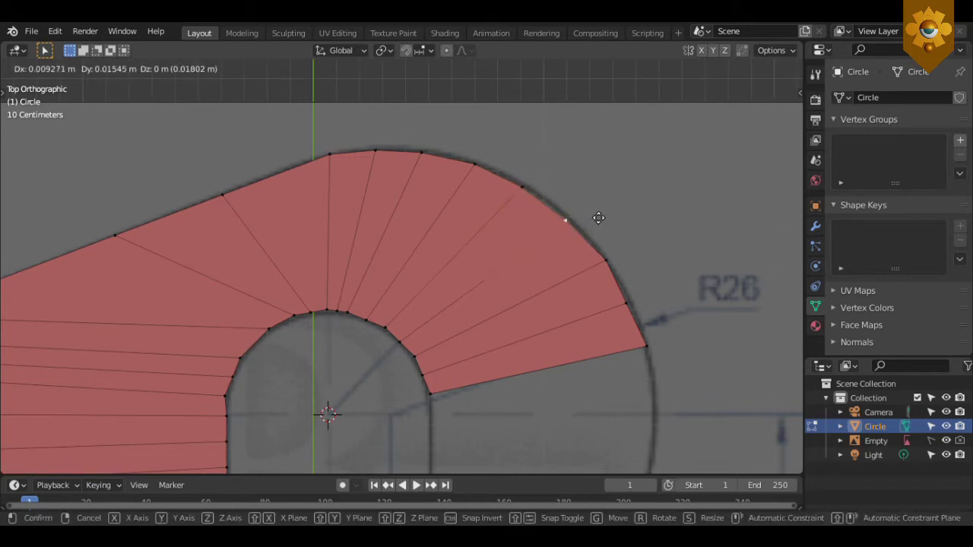
left_click(598, 218)
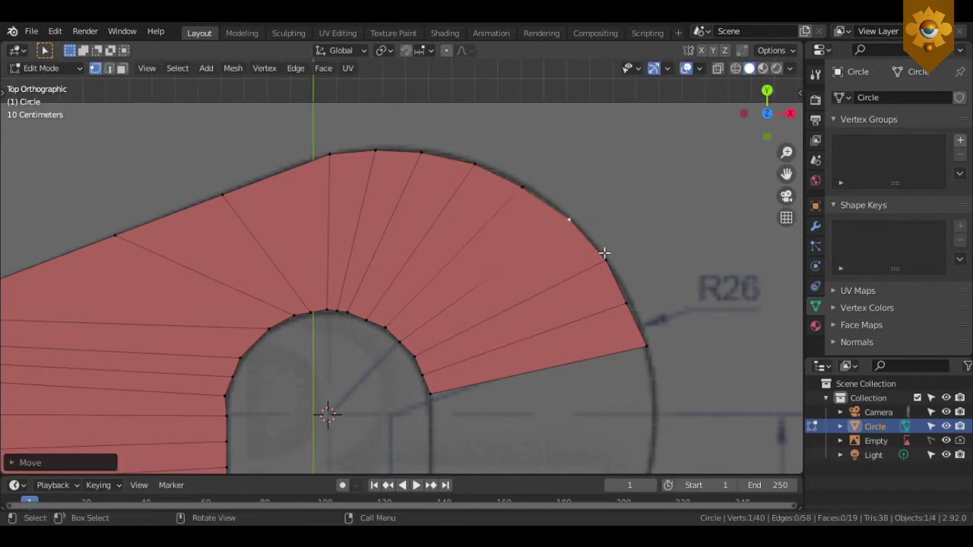
left_click(631, 302)
key("g")
key("g")
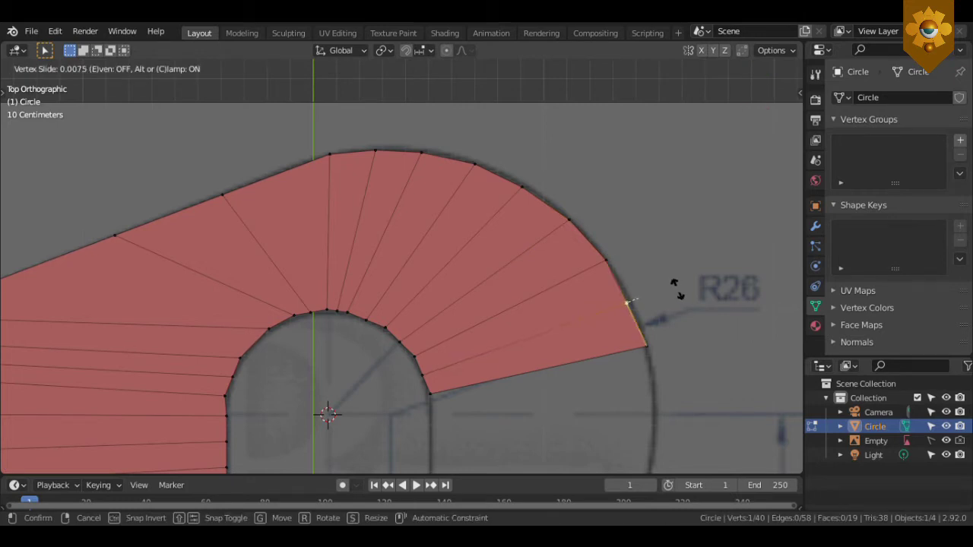
left_click(681, 294)
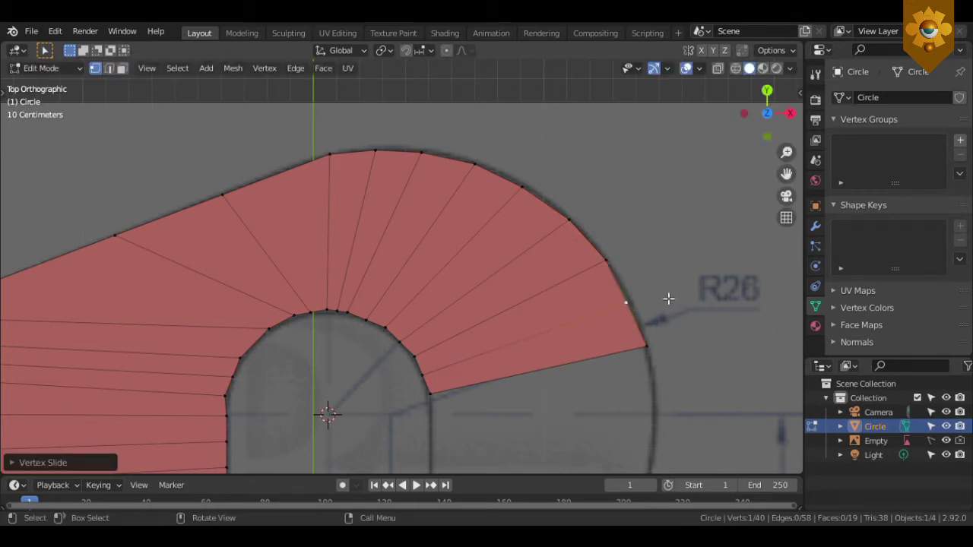
key("g")
left_click(665, 321)
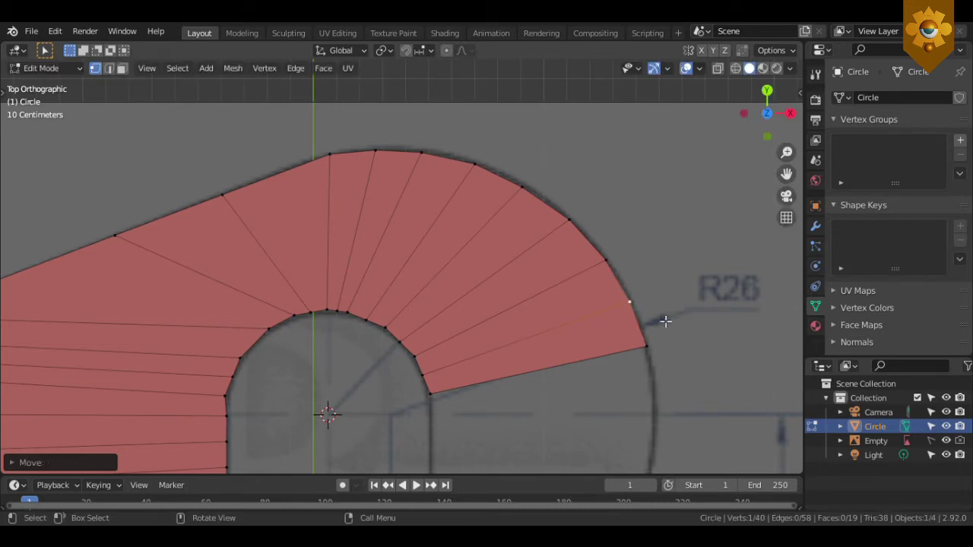
scroll(665, 320, "down", 1)
scroll(581, 356, "down", 1)
scroll(563, 376, "down", 1)
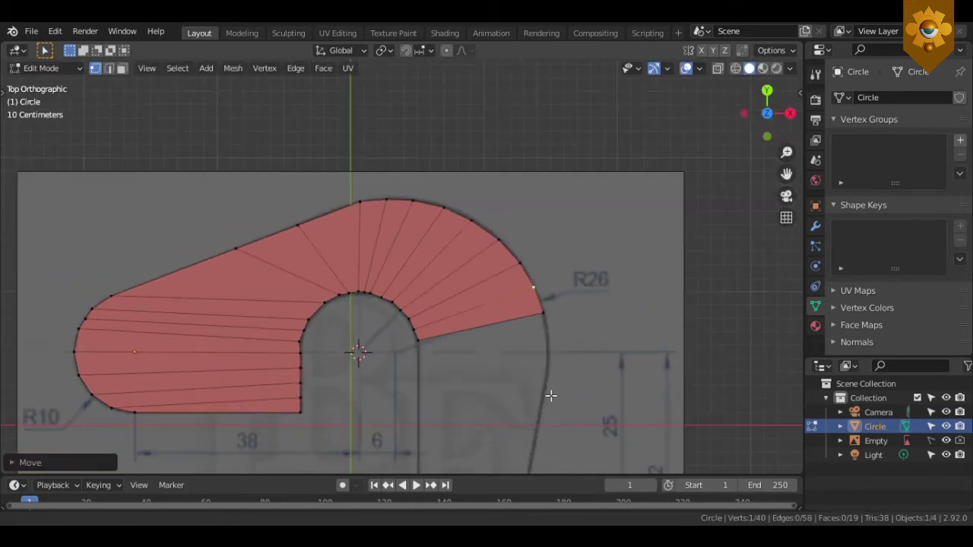
- Extrude the ring's end edge down along the drawing and level the new bottom edge (scale Y 0)
middle_click_drag(551, 395, 513, 341, "shift")
left_click(512, 282)
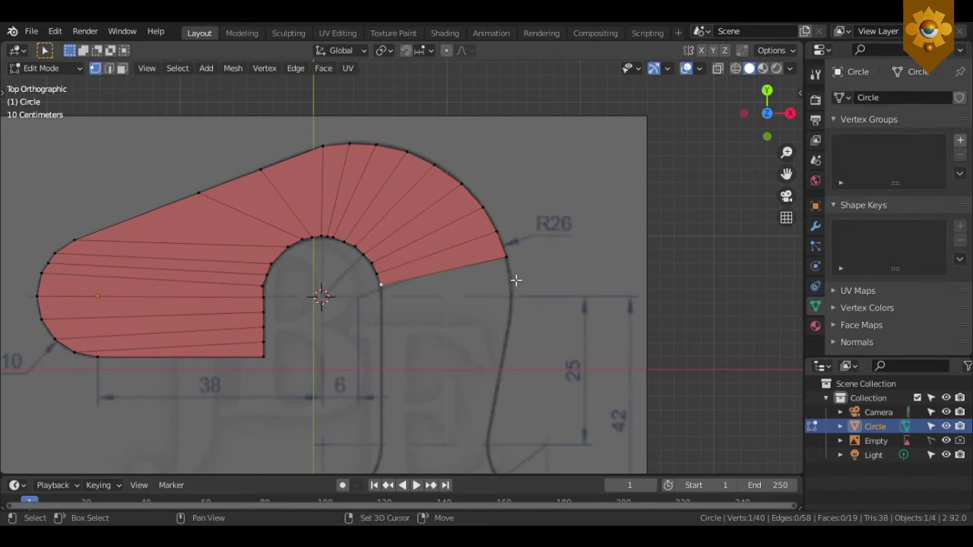
left_click(516, 280, "shift")
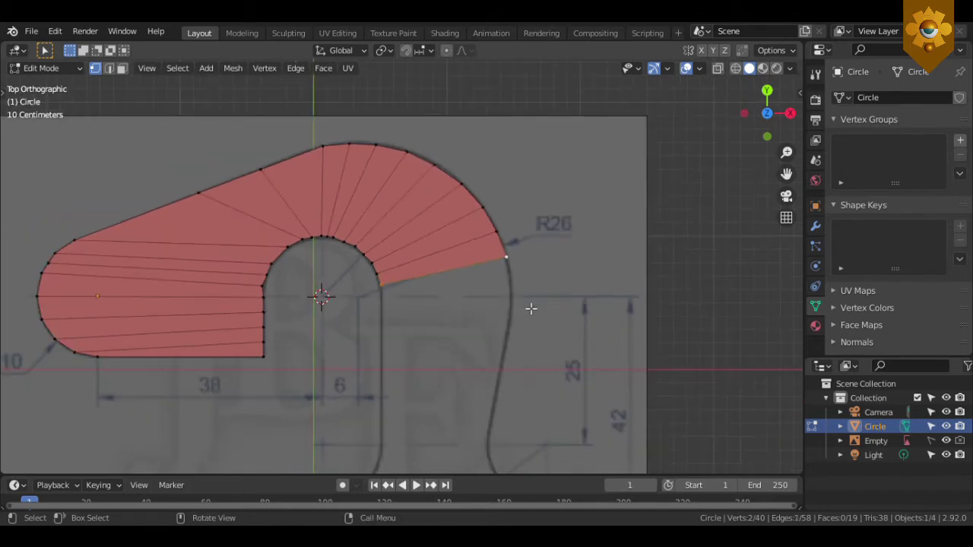
scroll(530, 308, "down", 1)
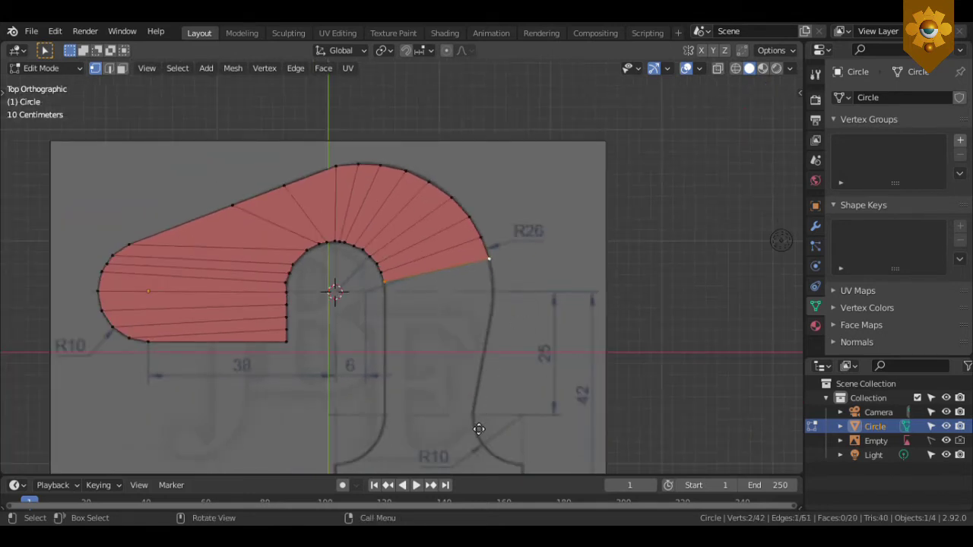
key("e")
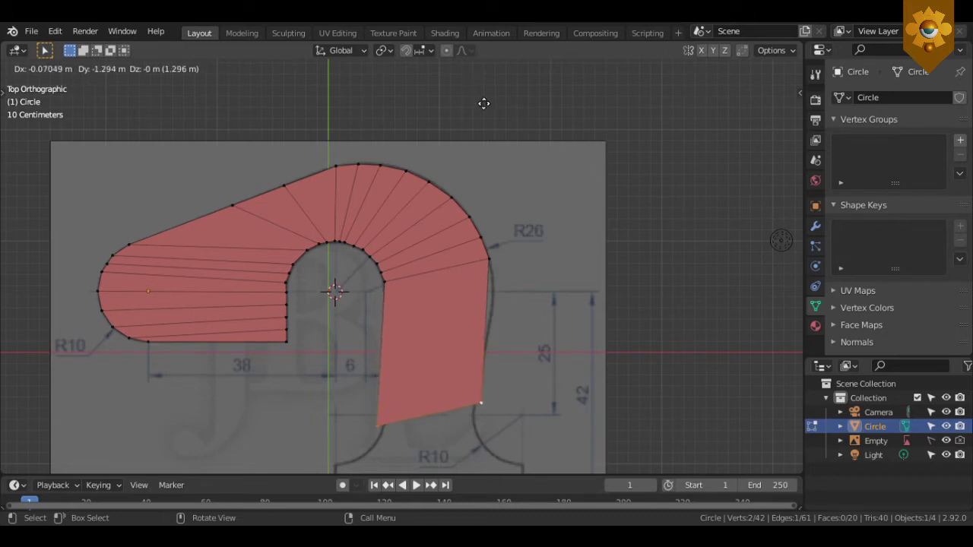
left_click(483, 105)
key("s")
key("y")
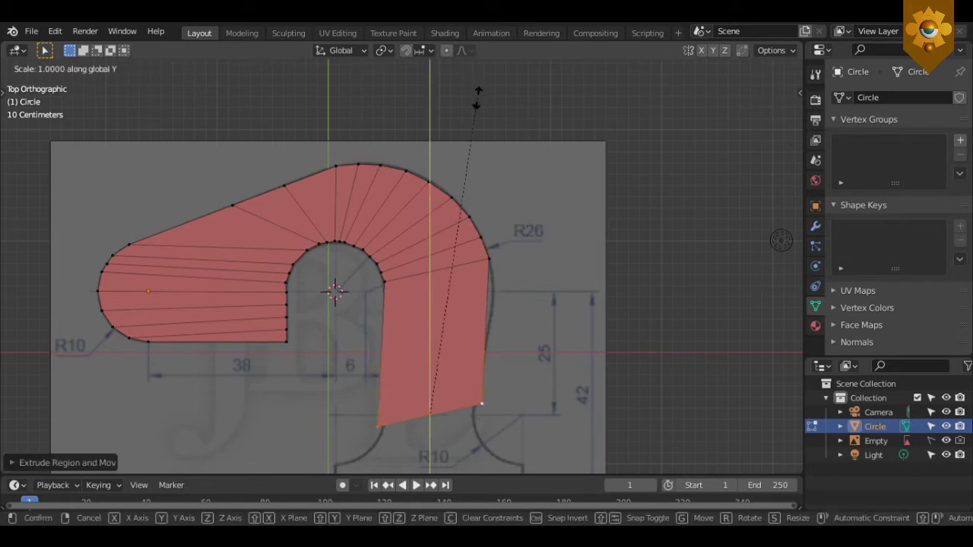
key("0")
key("Return")
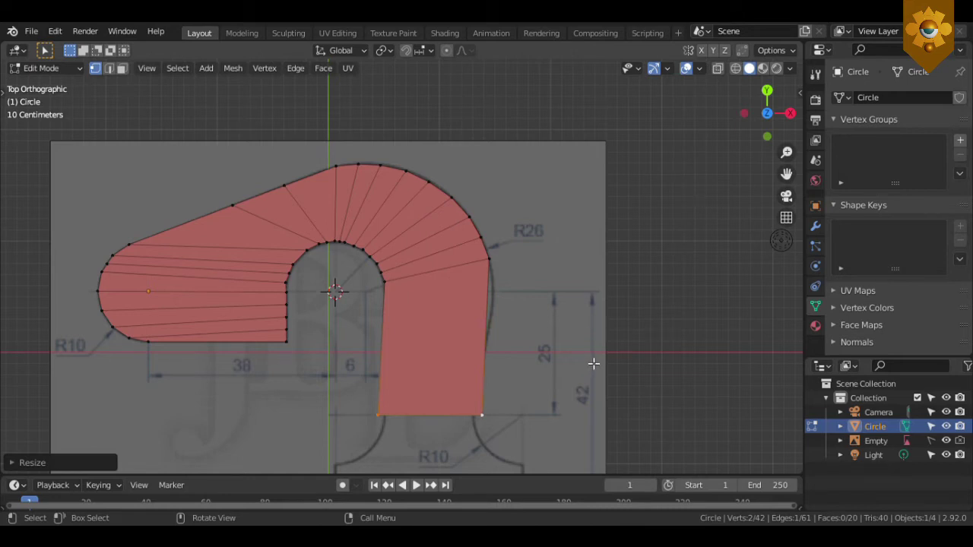
- Switch the viewport to wireframe shading and centre the view on the right arm
key("z")
left_click(546, 358)
middle_click_drag(543, 348, 543, 308, "shift")
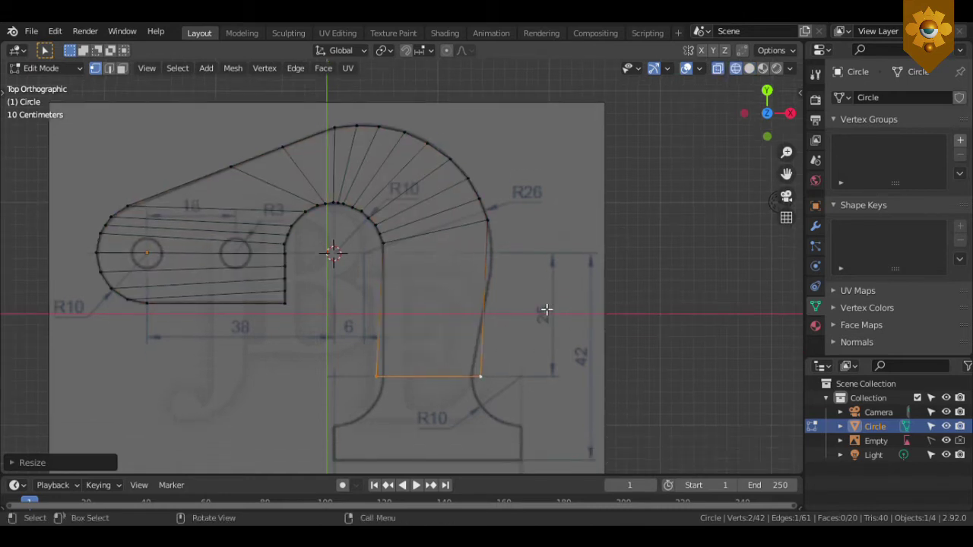
scroll(543, 310, "up", 1)
scroll(543, 282, "up", 1)
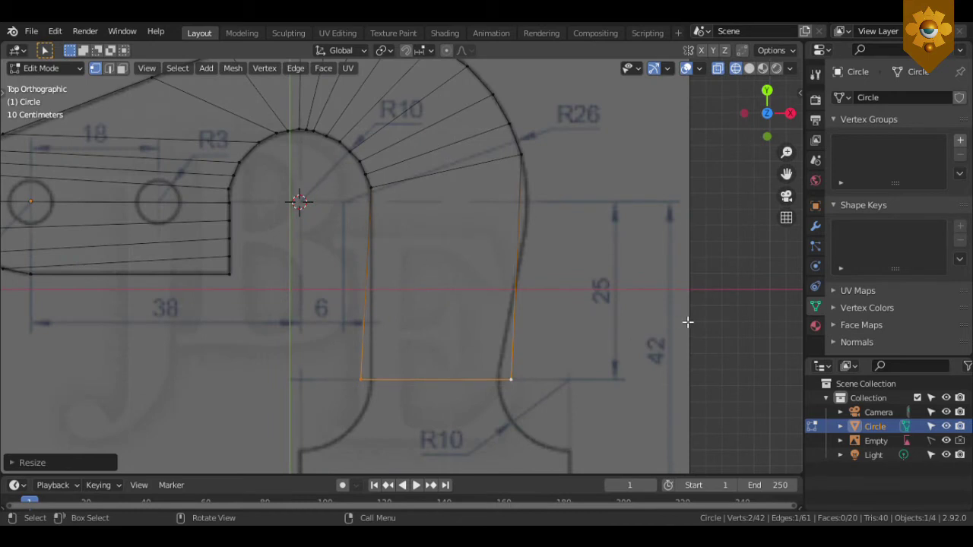
- Shrink the bottom edge slightly and slide the bottom-right vertex along X onto the outline
key("s")
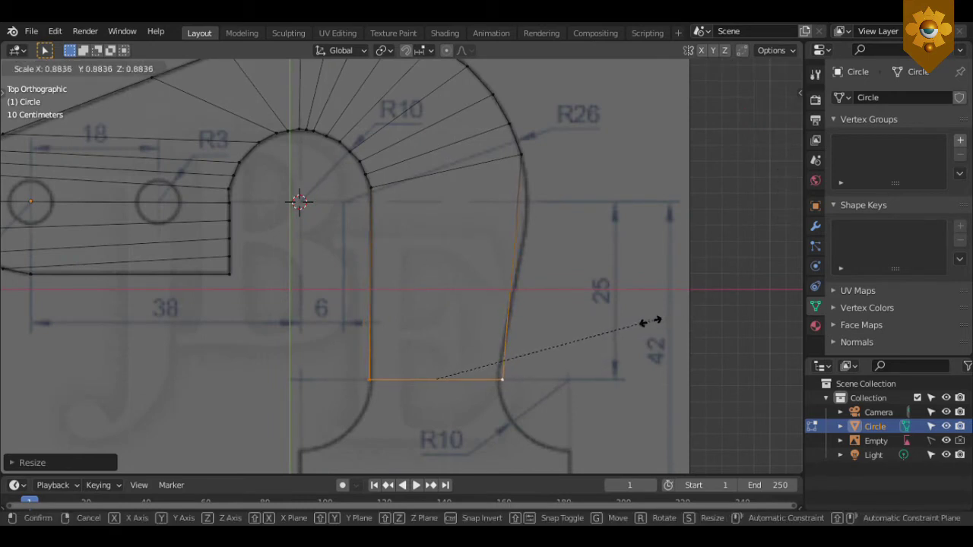
left_click(650, 322)
left_click_drag(494, 370, 541, 404)
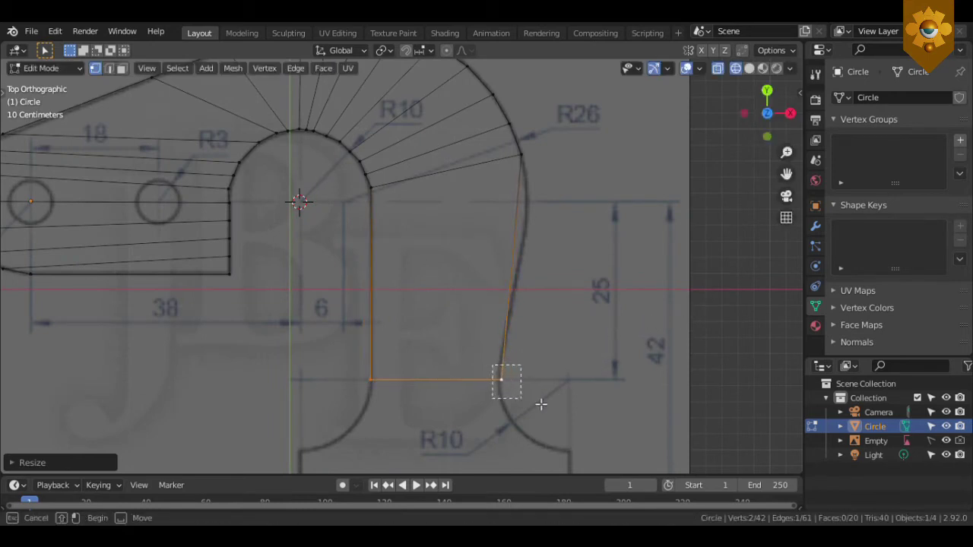
key("g")
key("x")
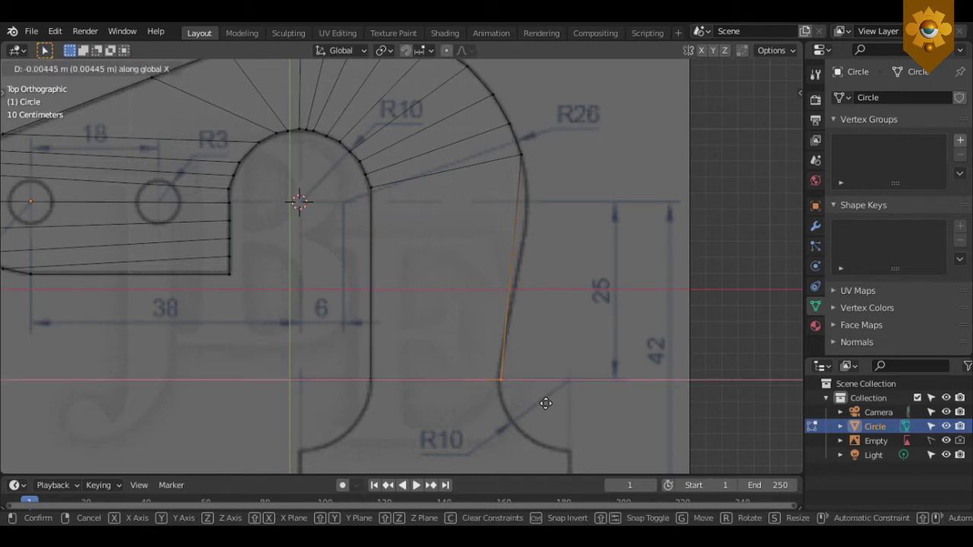
left_click(544, 403)
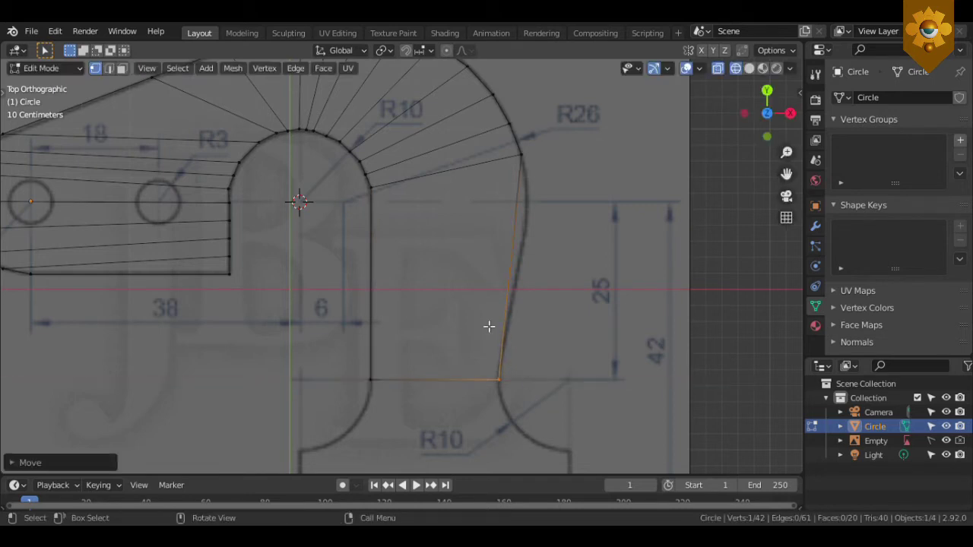
key("ctrl+r")
scroll(500, 331, "up", 1)
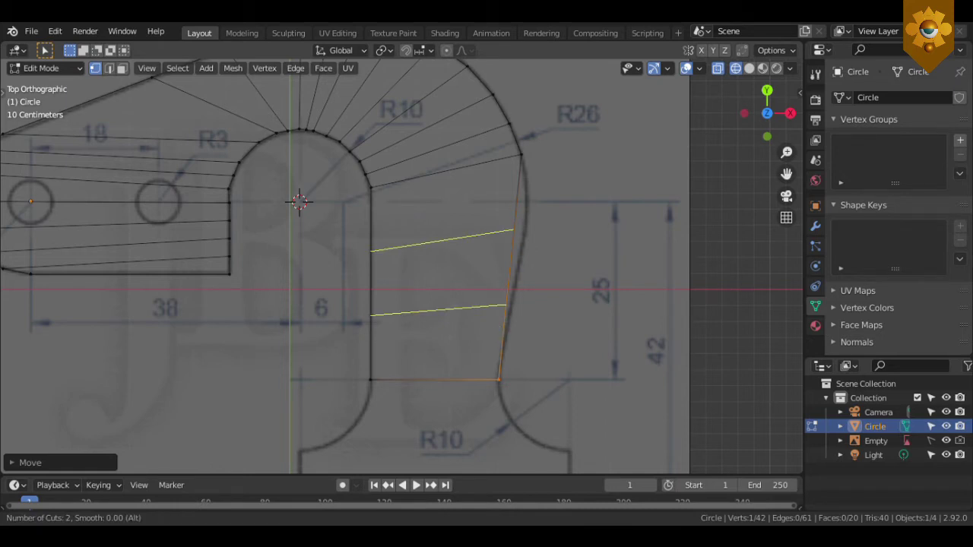
- Add two evenly spaced loop cuts across the right arm and pull their right vertices onto the curved edge
left_click(499, 331)
right_click(499, 331)
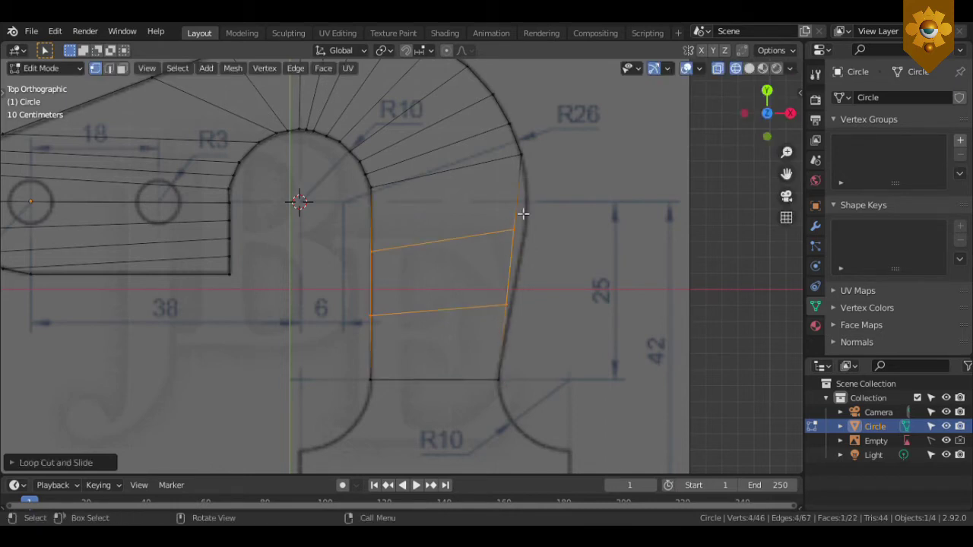
left_click_drag(506, 219, 549, 260)
key("g")
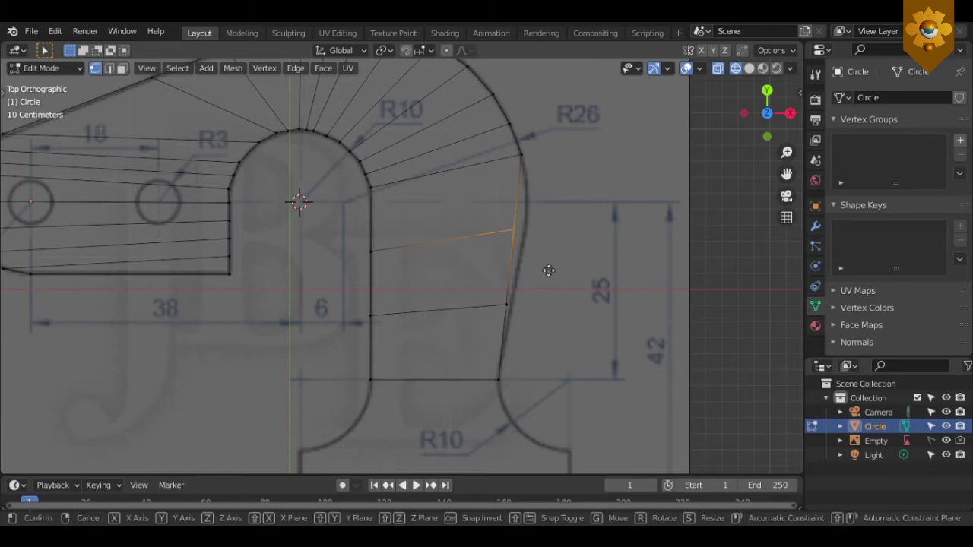
left_click(554, 266)
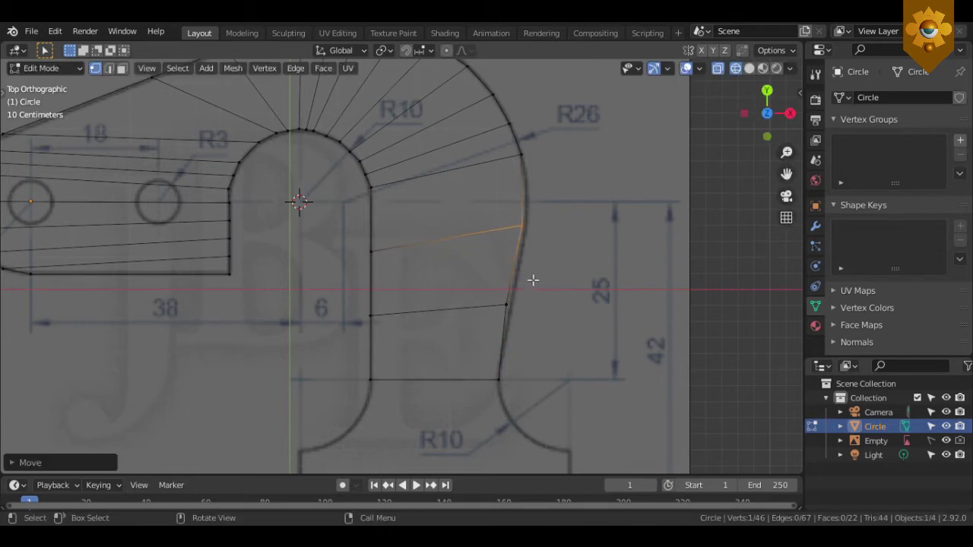
key("g")
left_click(546, 264)
left_click_drag(484, 296, 549, 328)
key("g")
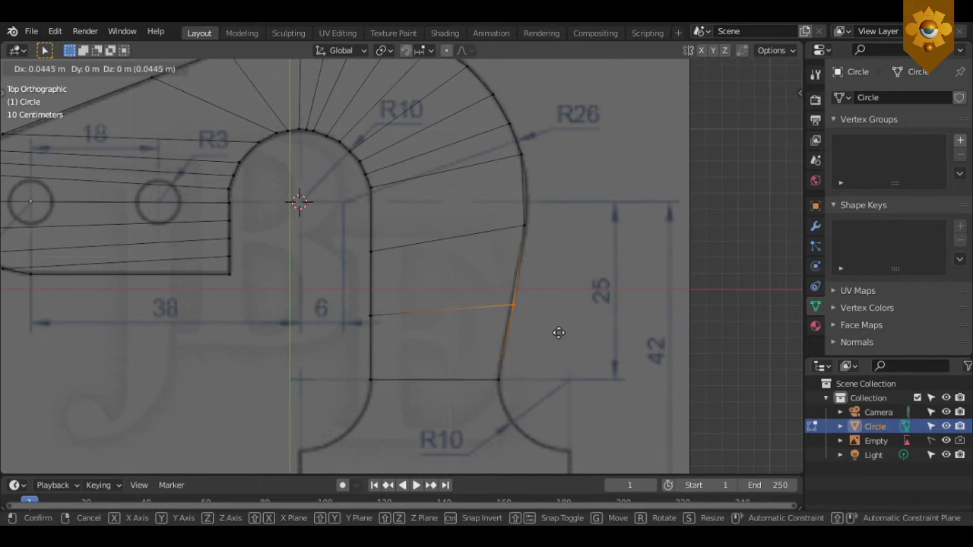
left_click(558, 333)
- Add a centred loop cut near the arm's top and move its right vertex onto the curve
key("ctrl+r")
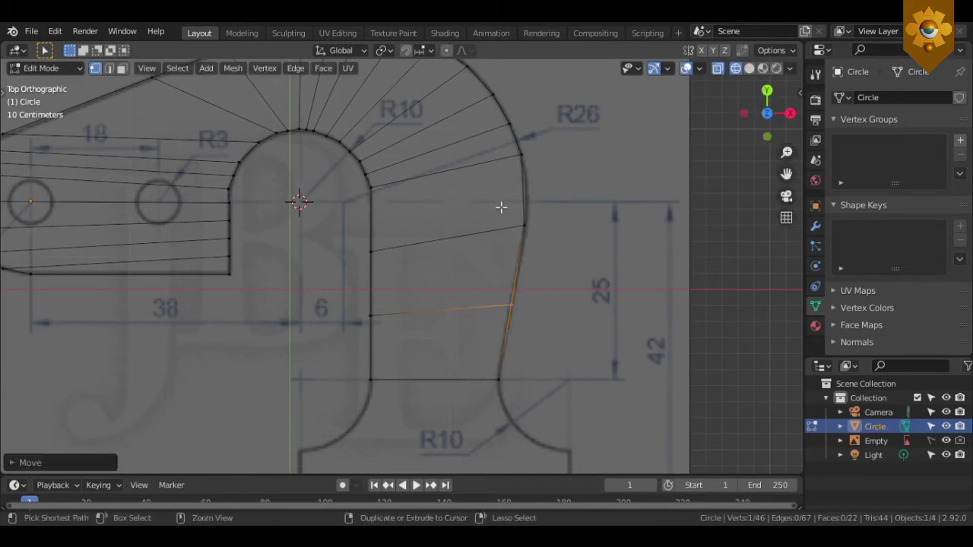
left_click(502, 206)
right_click(505, 187)
left_click_drag(506, 187, 565, 202)
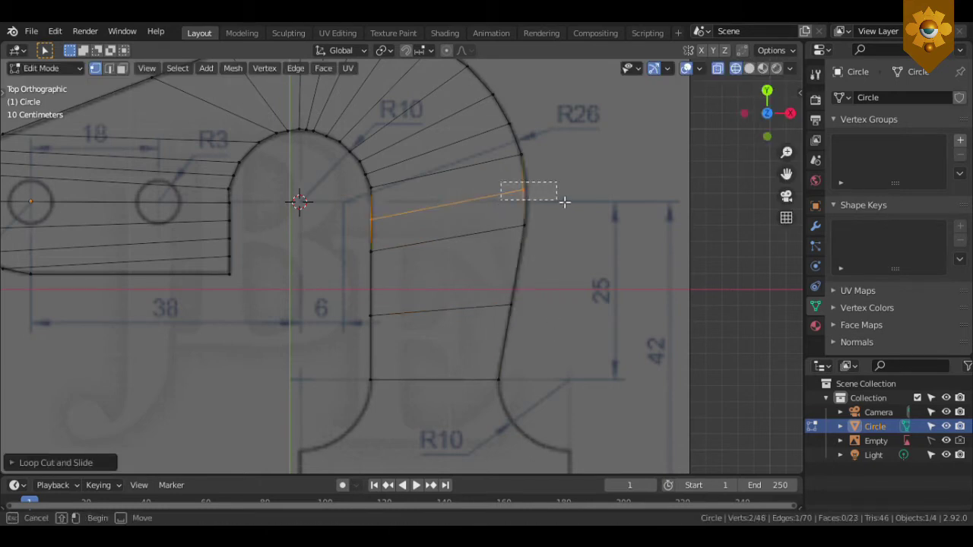
key("g")
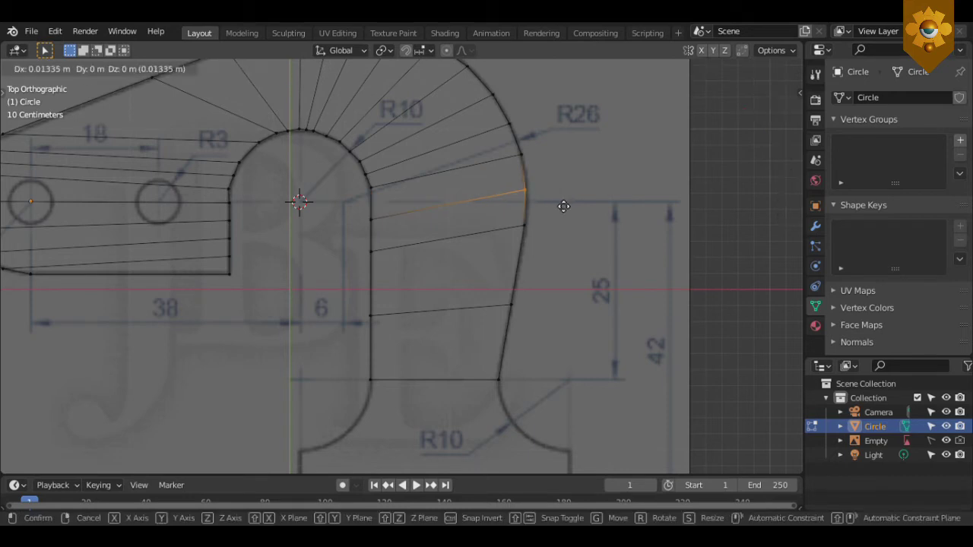
left_click(564, 206)
- Add a loop cut mid-arm and nudge its right vertex onto the outline
key("ctrl+r")
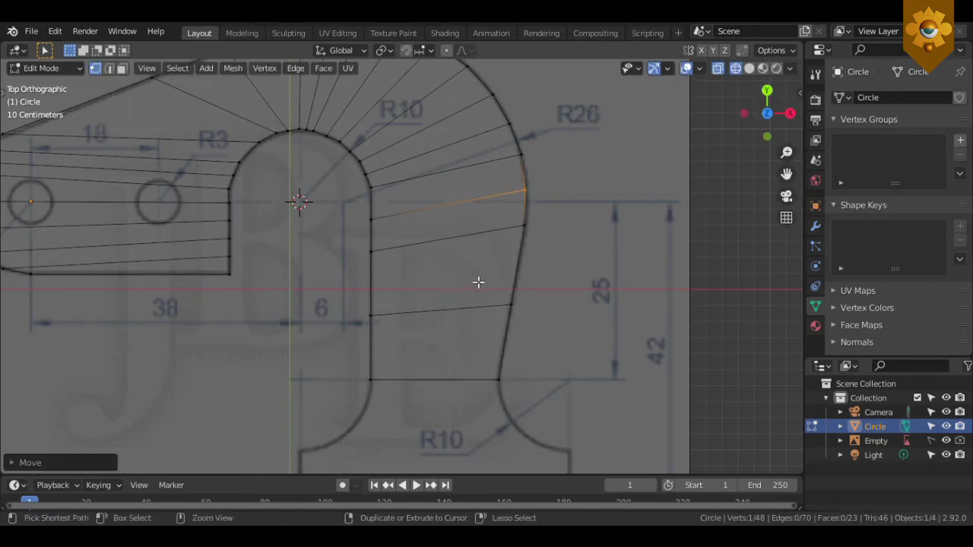
left_click(502, 275)
left_click(501, 274)
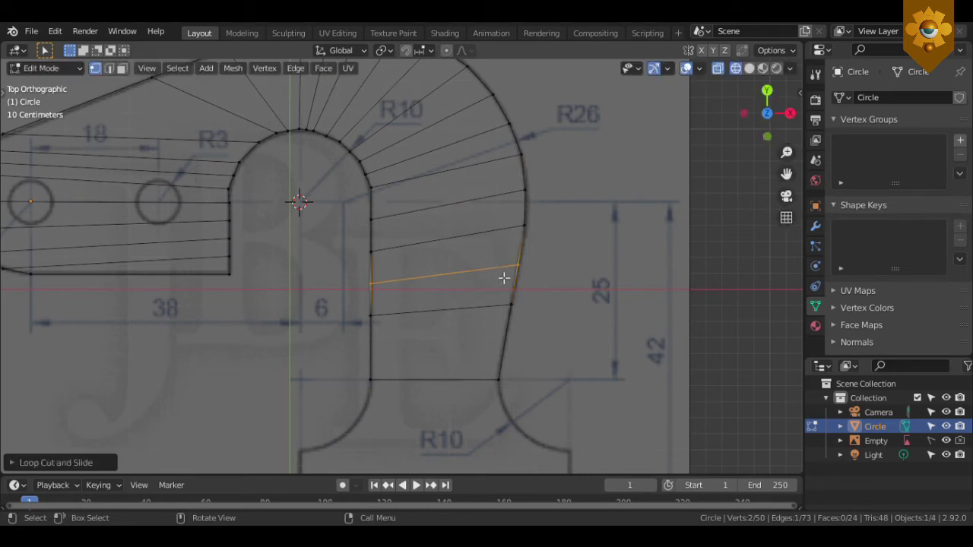
left_click(522, 272)
key("g")
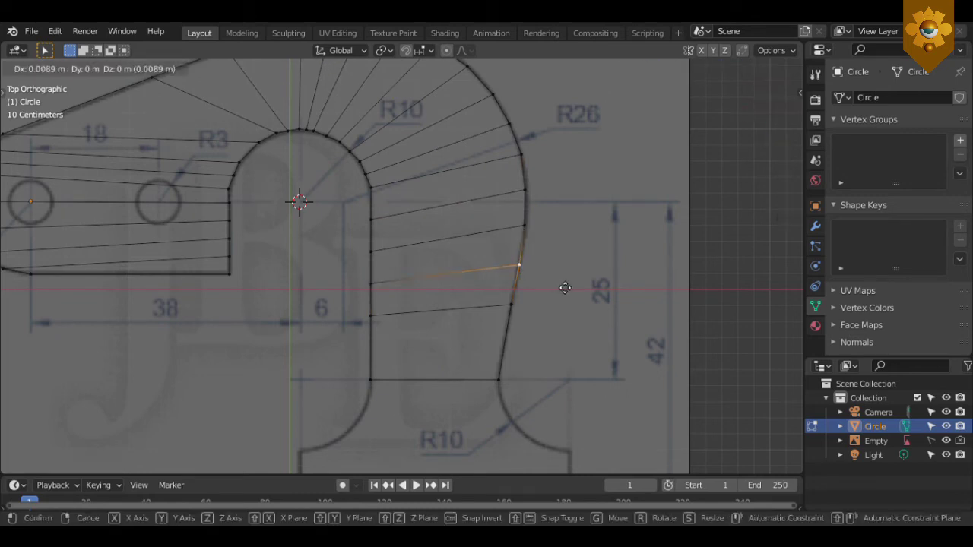
left_click(557, 287)
- Add another loop cut near the bottom of the right arm
key("ctrl+r")
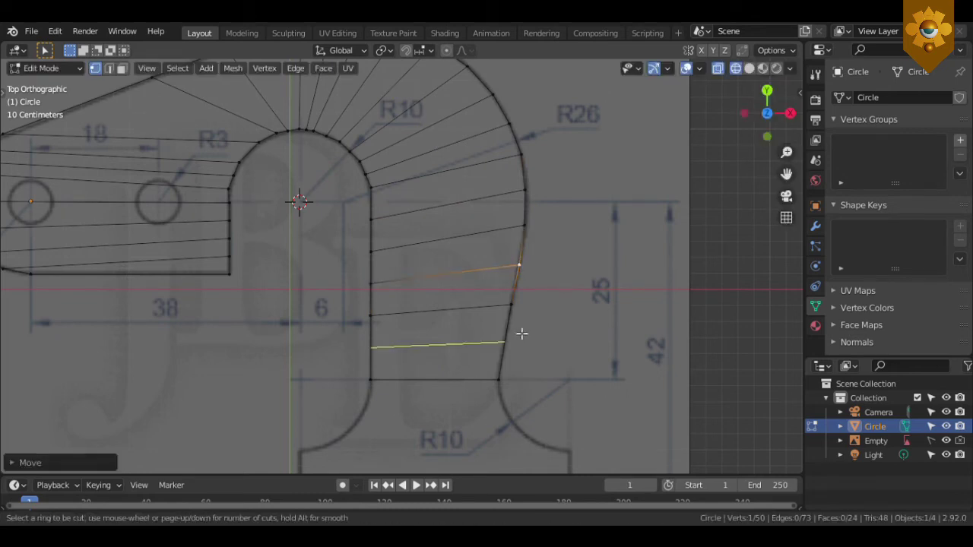
left_click(522, 333)
left_click(525, 334)
scroll(536, 363, "up", 2)
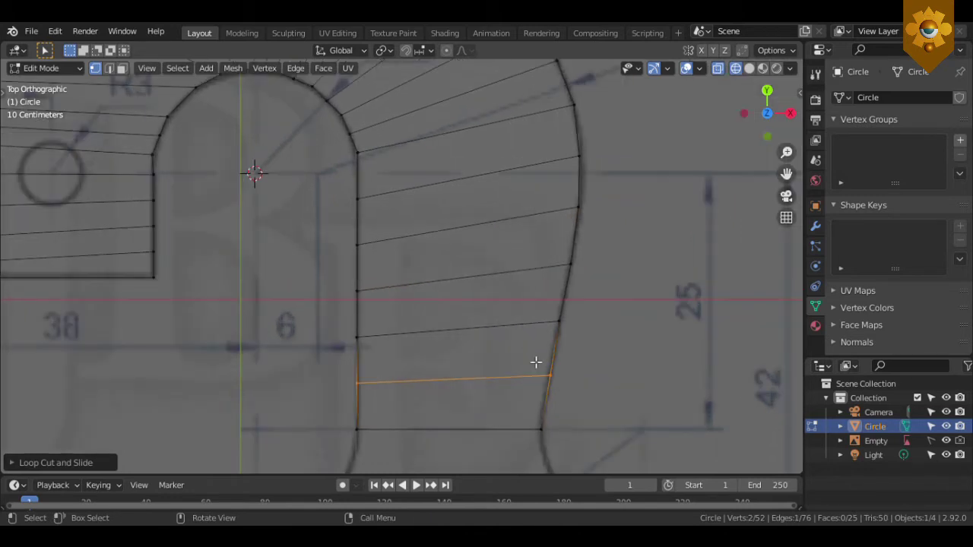
scroll(536, 358, "down", 1)
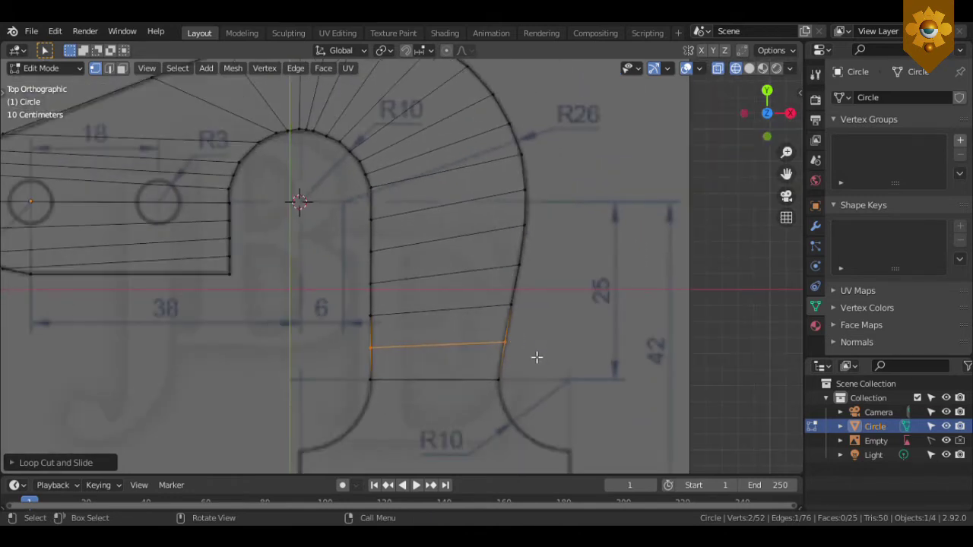
scroll(537, 357, "down", 3)
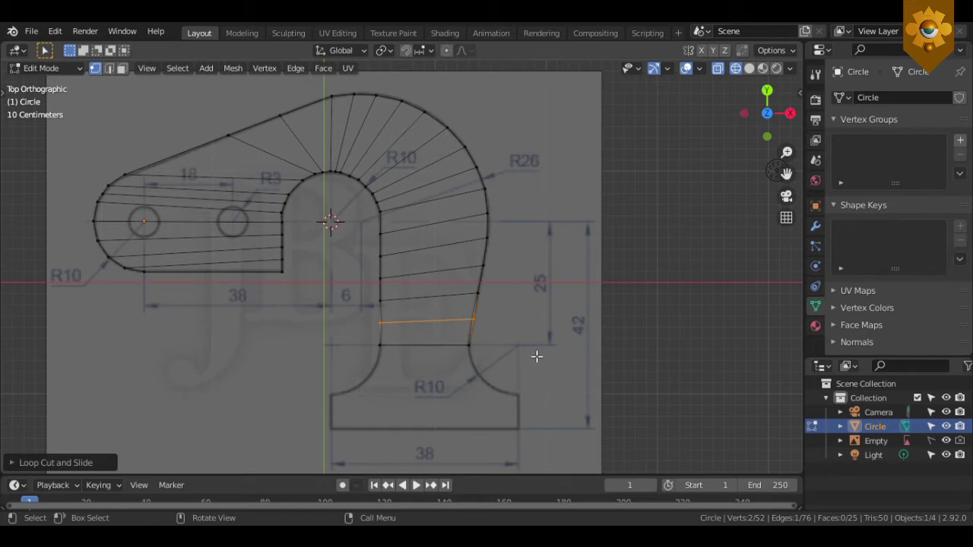
- Extrude the right arm's bottom edge straight down to the base and add a loop cut across it
scroll(536, 354, "up", 1)
scroll(532, 304, "down", 3, "shift")
scroll(530, 309, "up", 1)
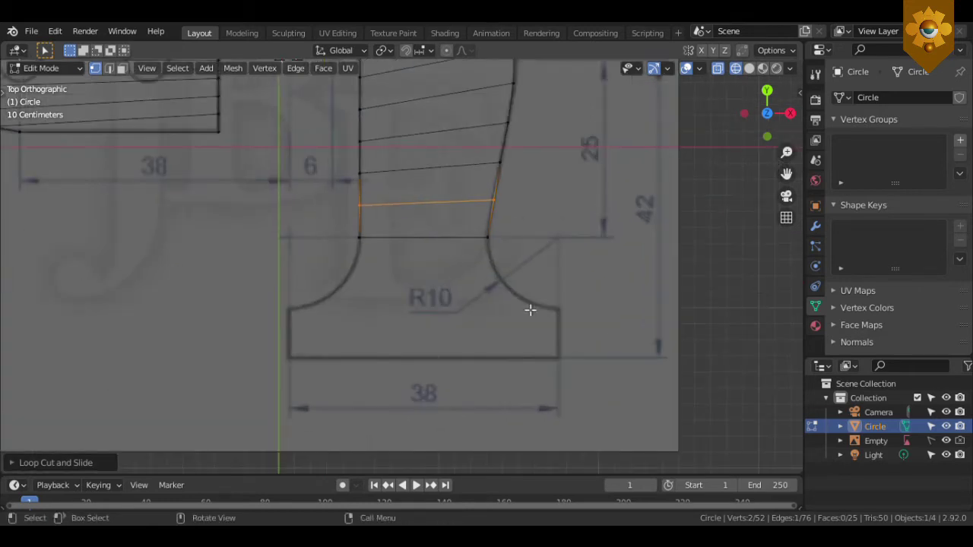
scroll(530, 309, "up", 1)
left_click_drag(312, 215, 593, 293)
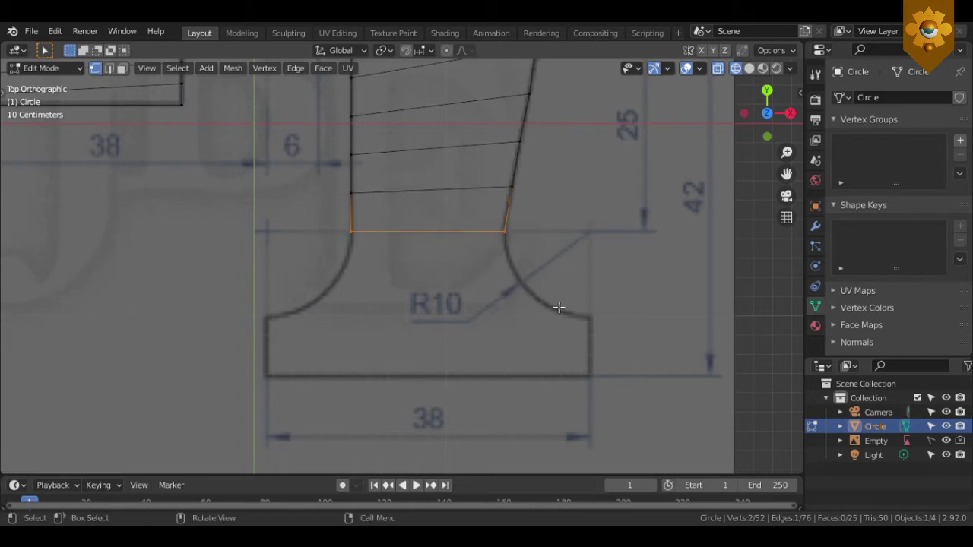
key("e")
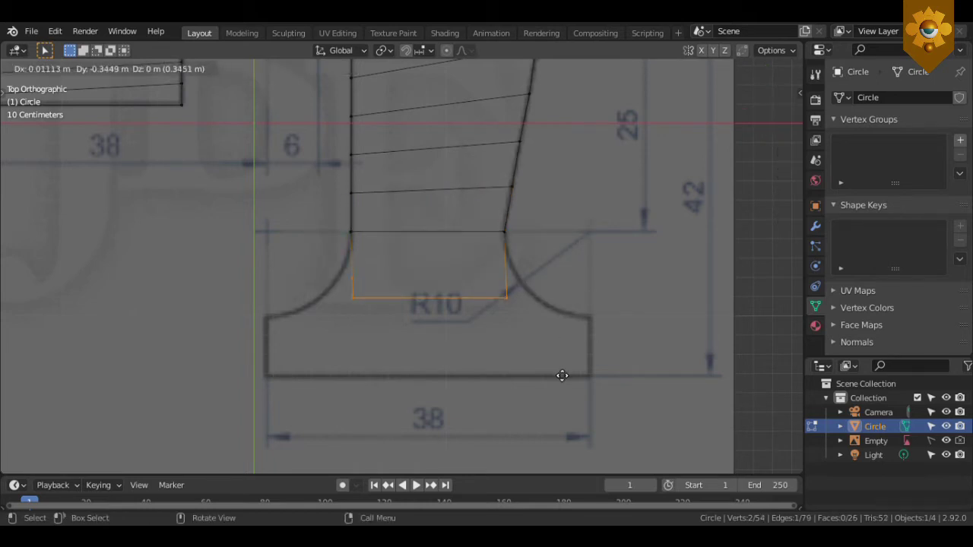
key("y")
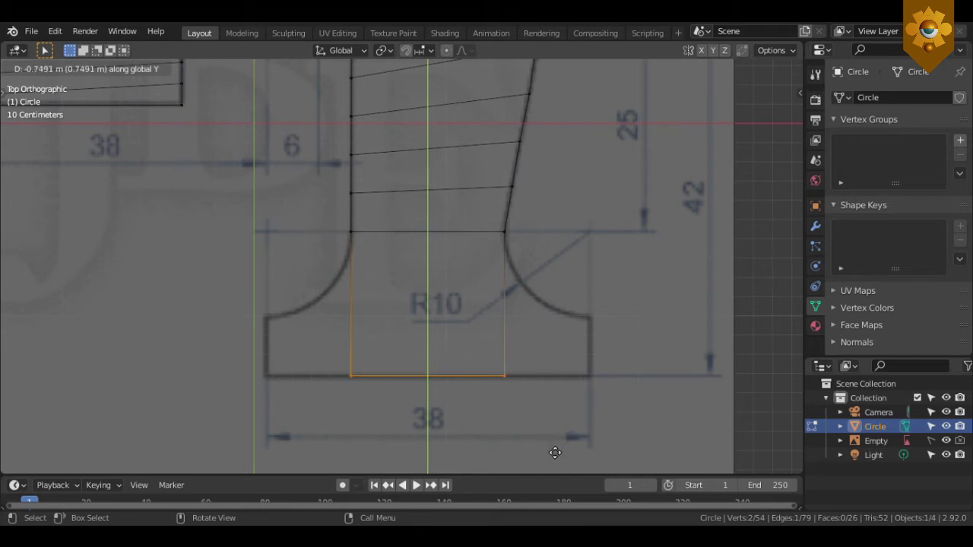
left_click(554, 449)
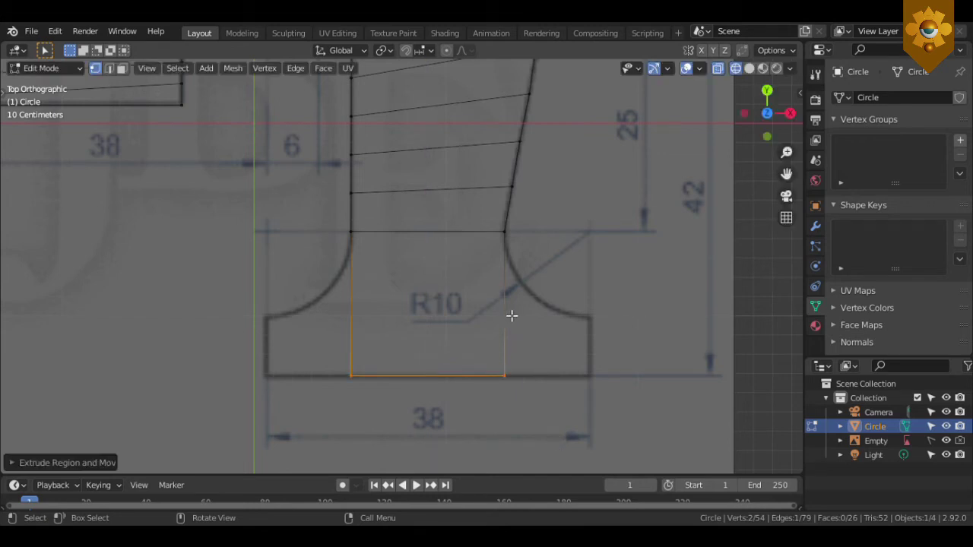
key("ctrl+r")
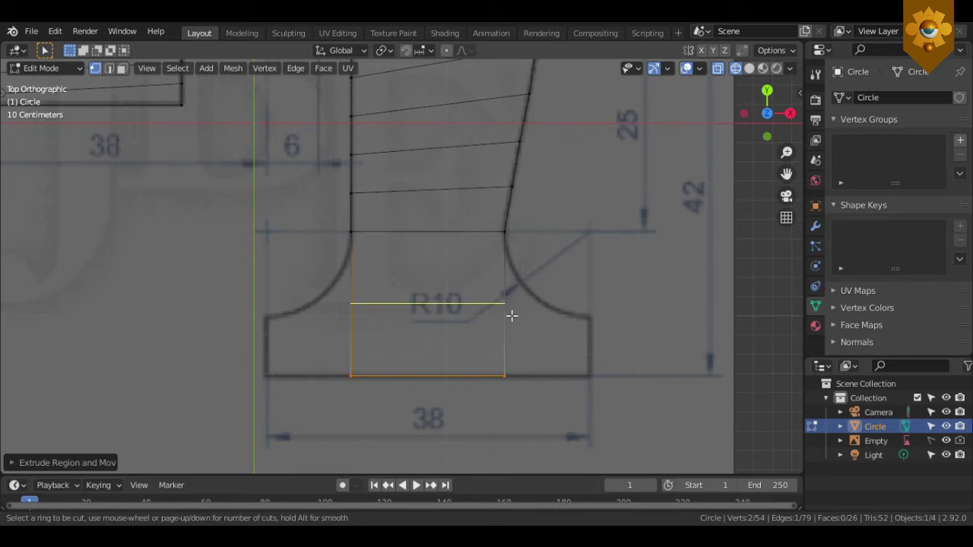
left_click(512, 315)
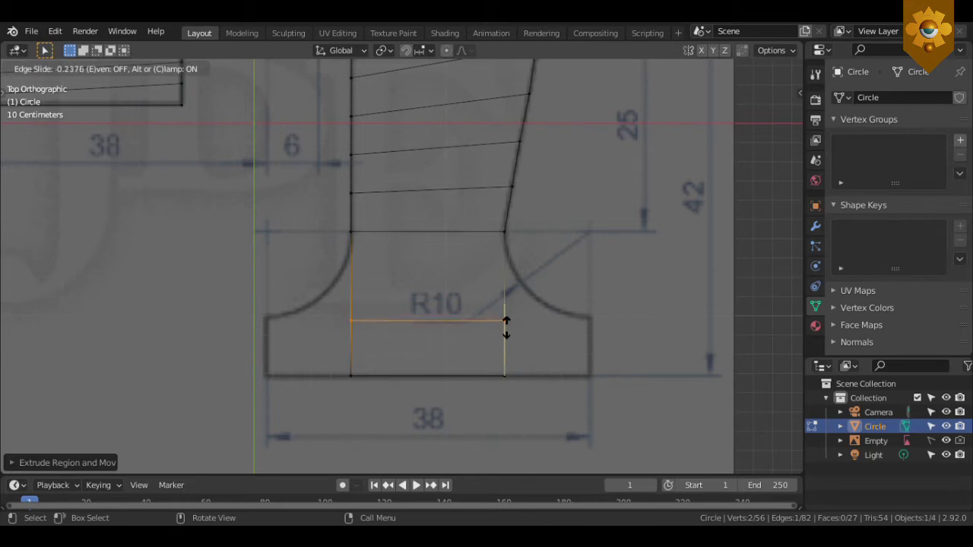
left_click(506, 324)
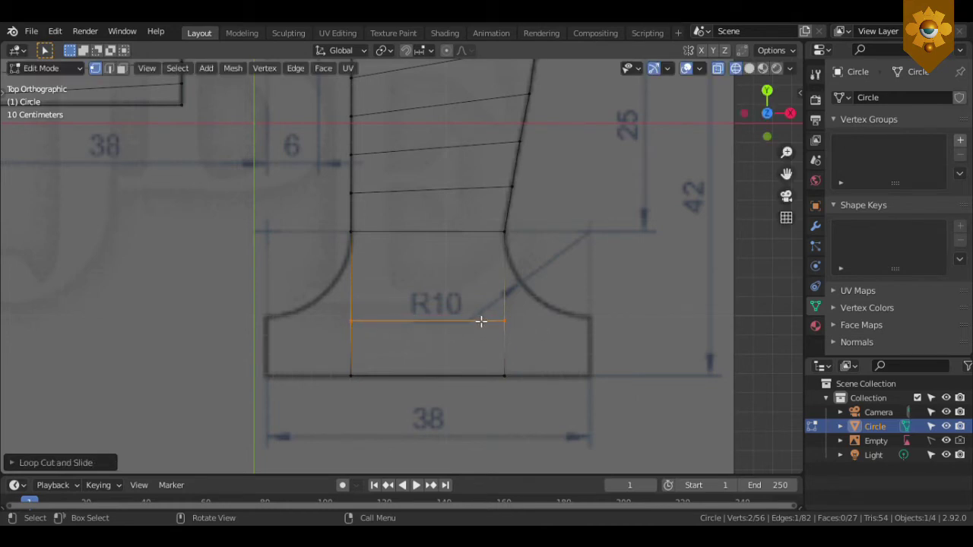
- Slide the base's right and left sides along X onto the drawing's 38-wide outline
left_click_drag(481, 302, 538, 408)
key("g")
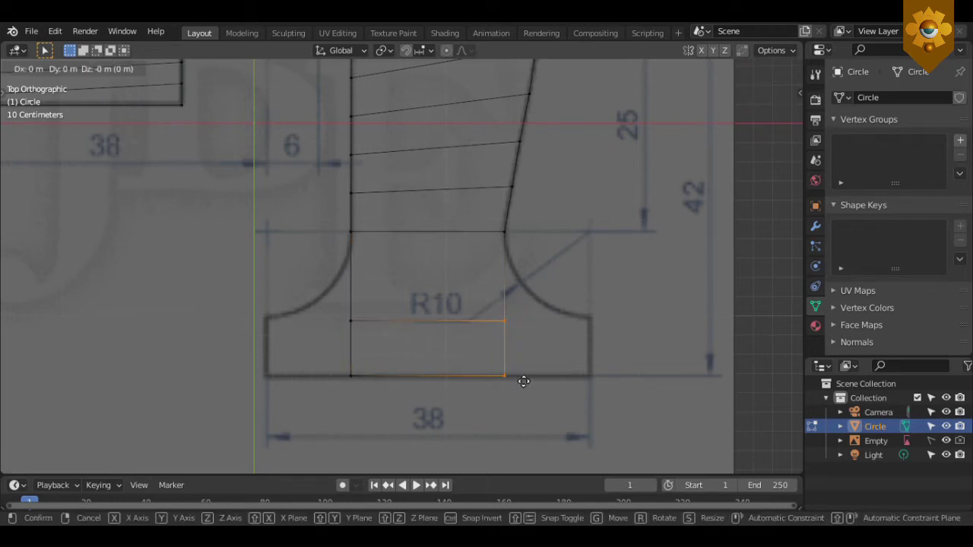
key("x")
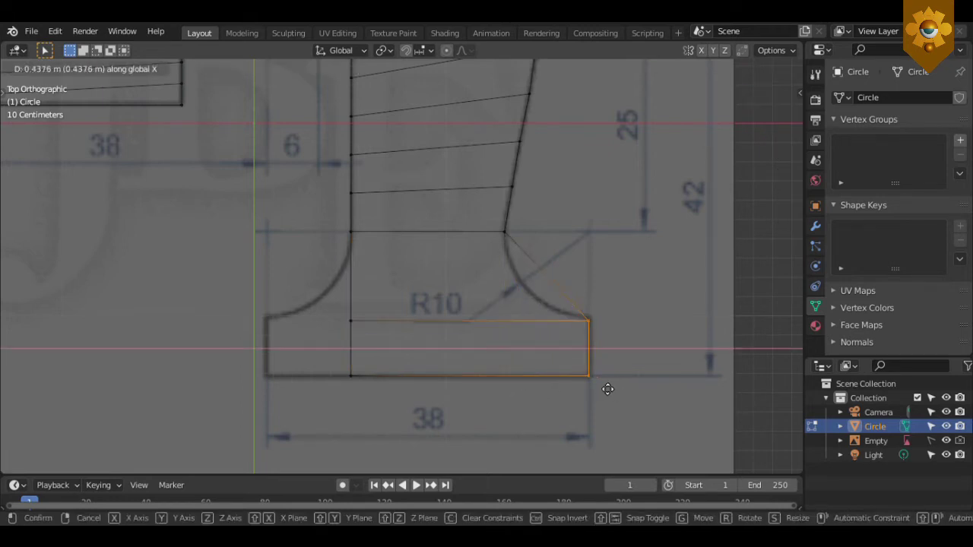
left_click(607, 389)
left_click(348, 312, "shift")
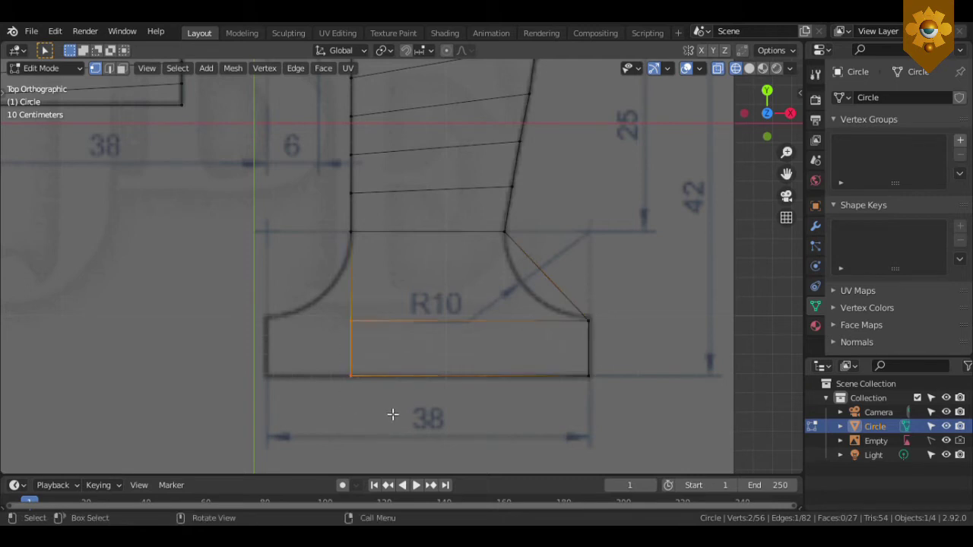
key("x")
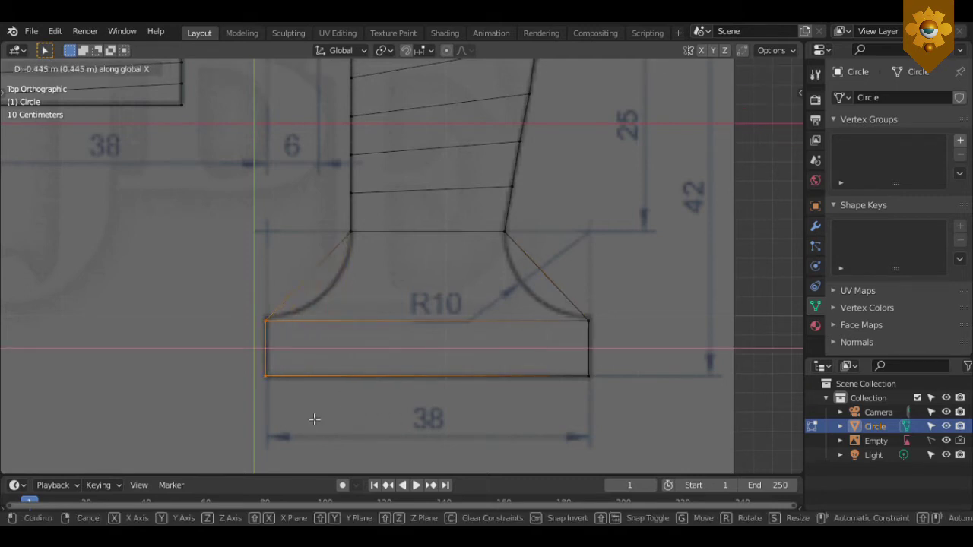
left_click(314, 419)
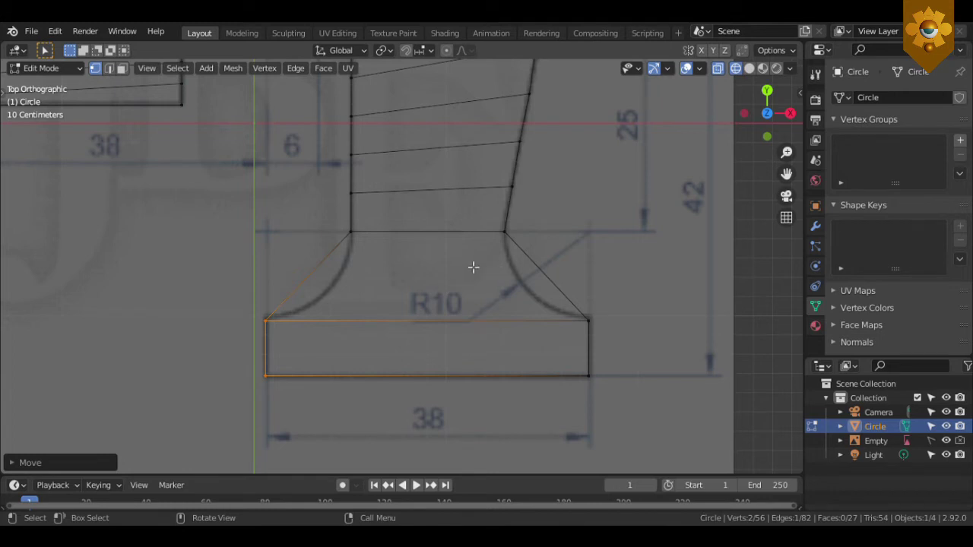
- Insert two centred edge loops in the flared neck and scale each onto the R10 curves
key("ctrl+r")
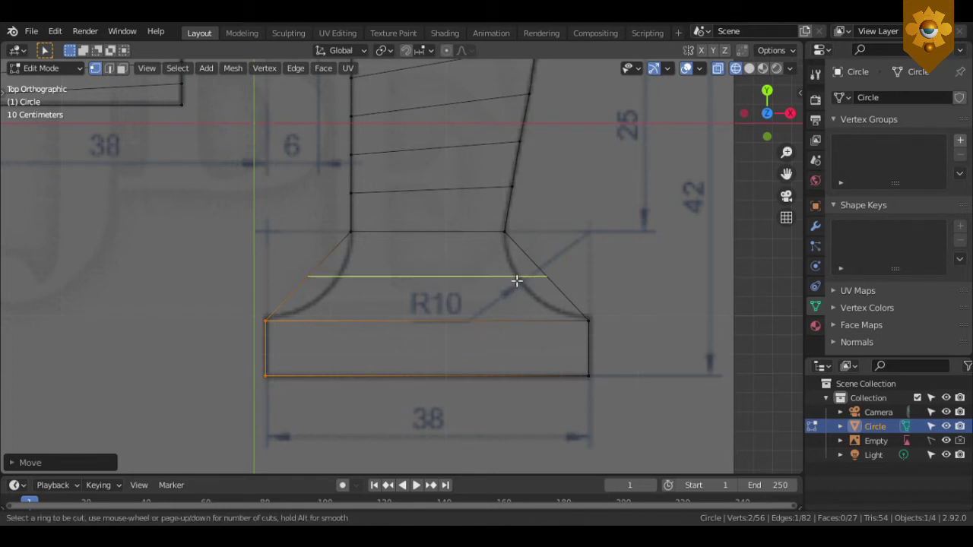
left_click(516, 281)
right_click(512, 276)
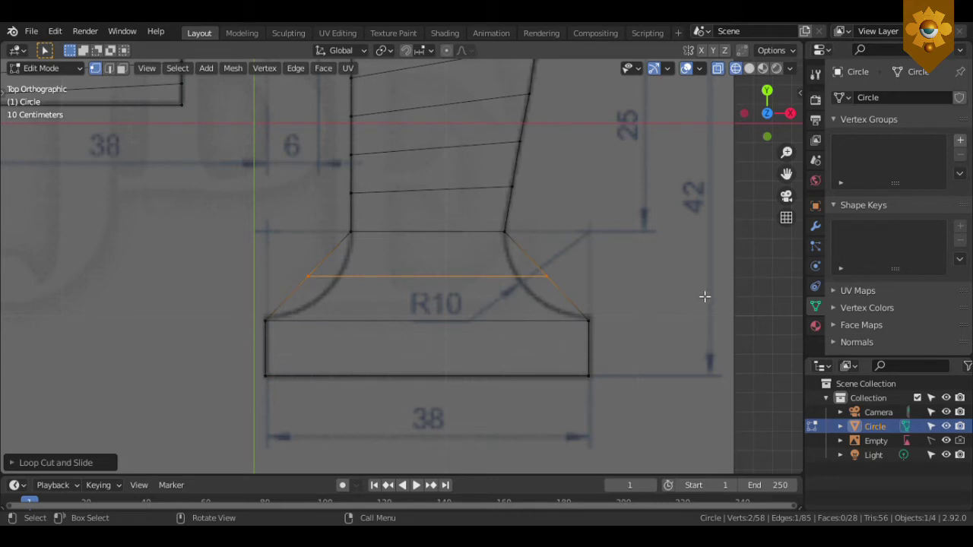
key("s")
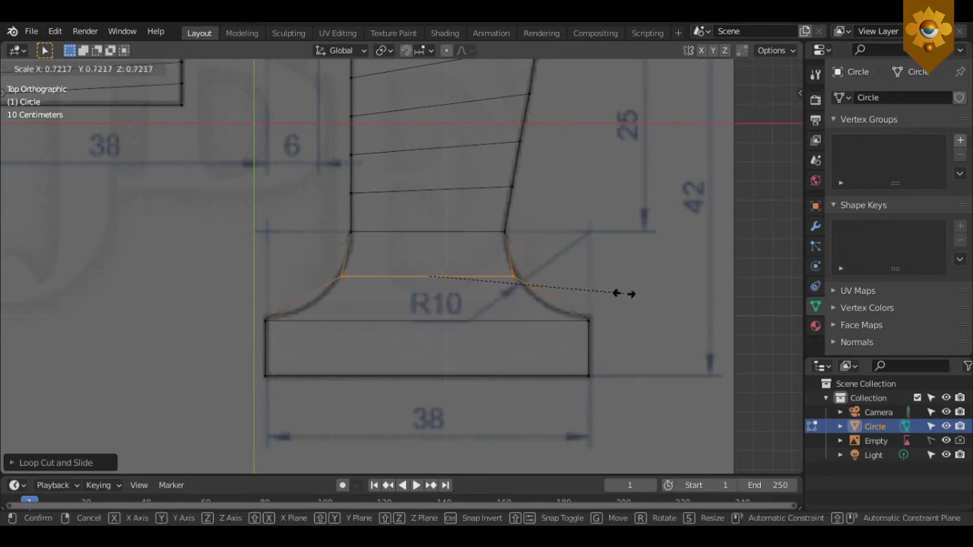
left_click(624, 292)
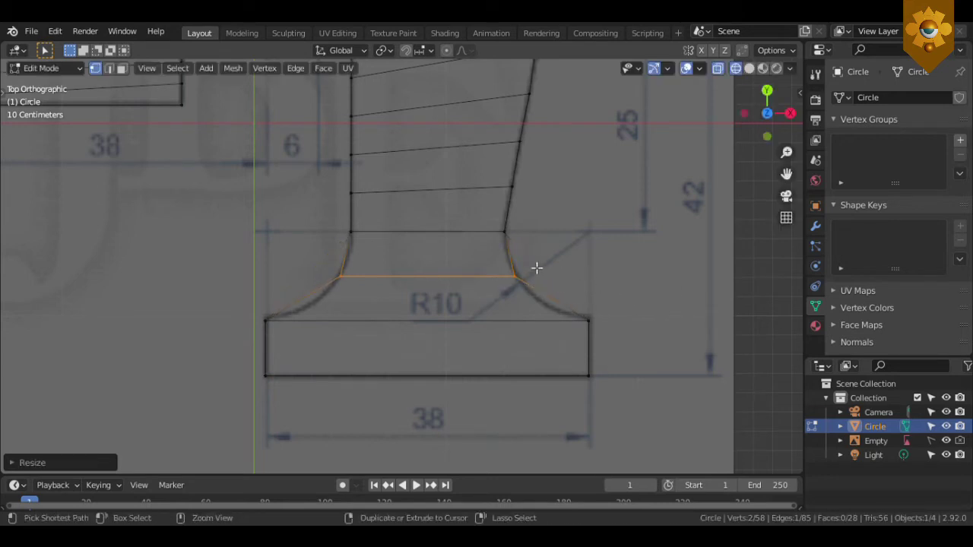
key("ctrl+r")
left_click(530, 258)
right_click(536, 266)
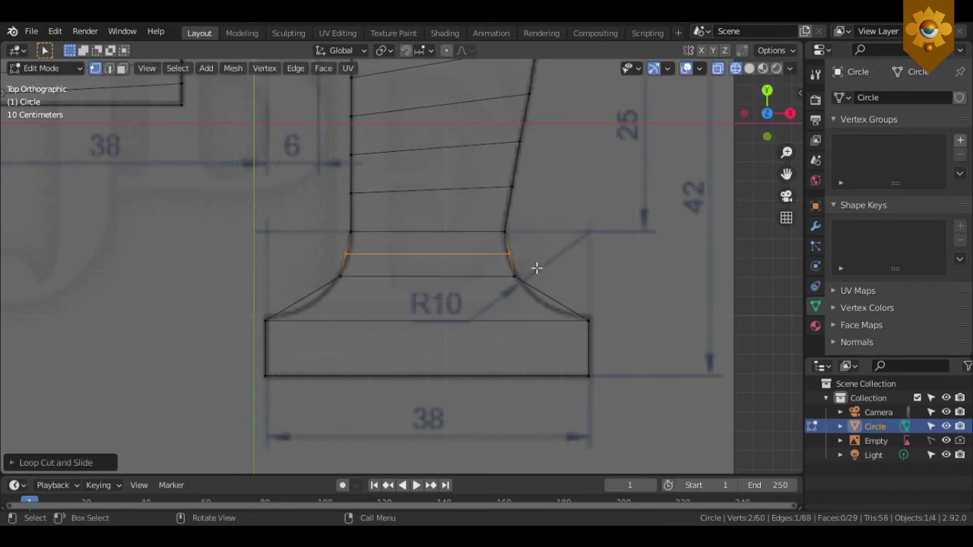
key("s")
left_click(708, 281)
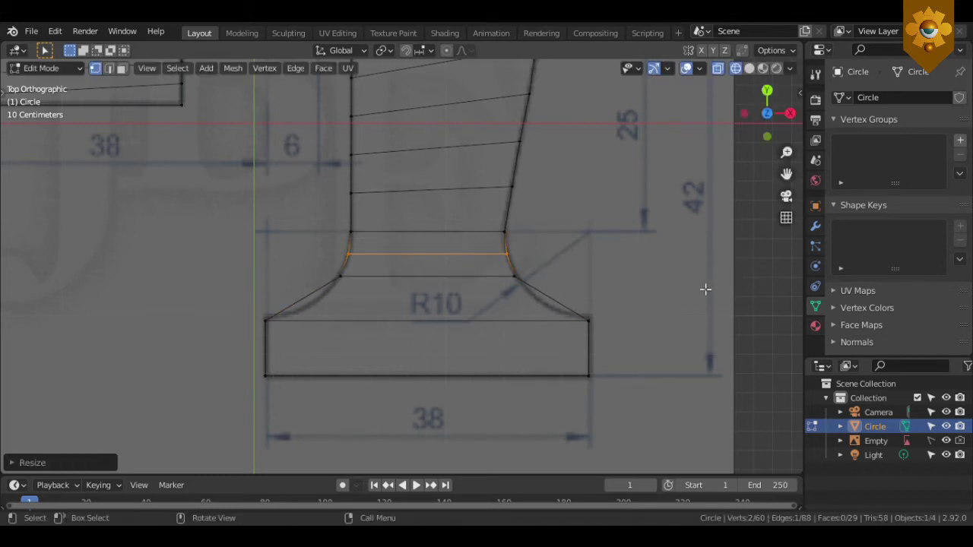
- Add a lower centred loop in the neck and scale it to the curves, undoing an extra shrink
key("ctrl+r")
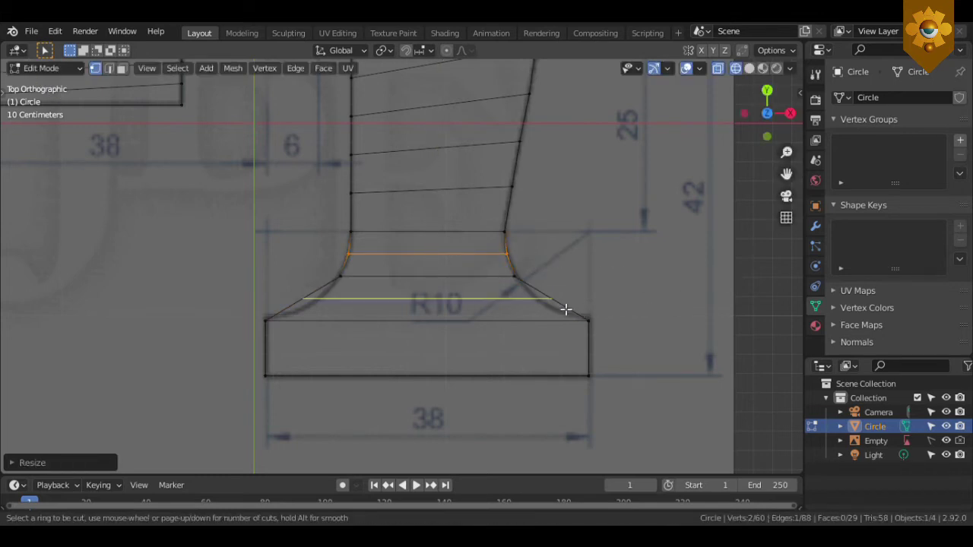
left_click(564, 309)
right_click(562, 306)
key("s")
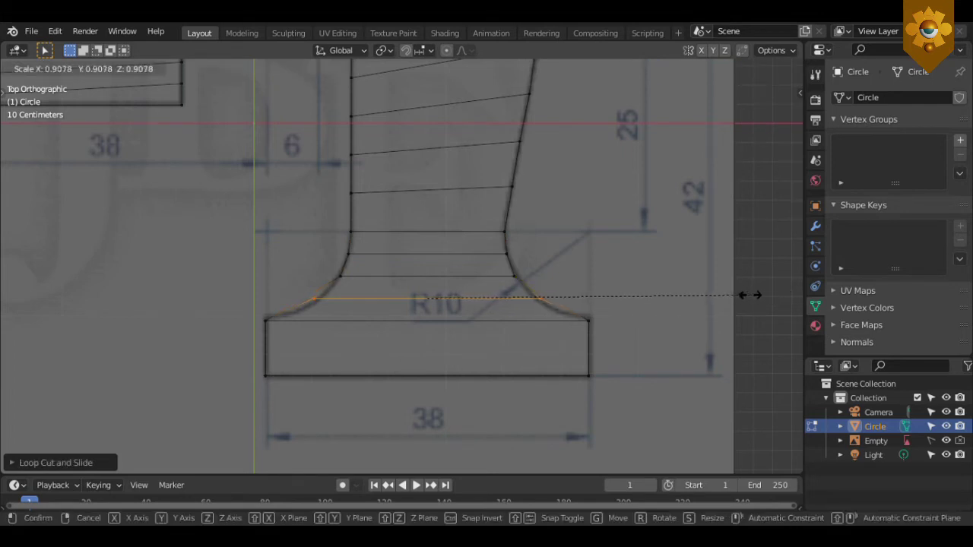
left_click(745, 296)
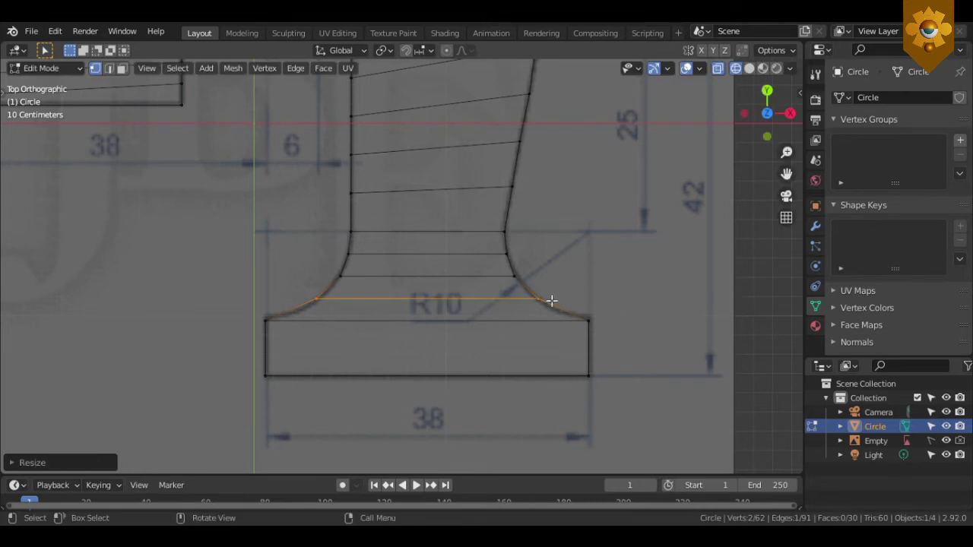
key("shift+r")
key("ctrl+z")
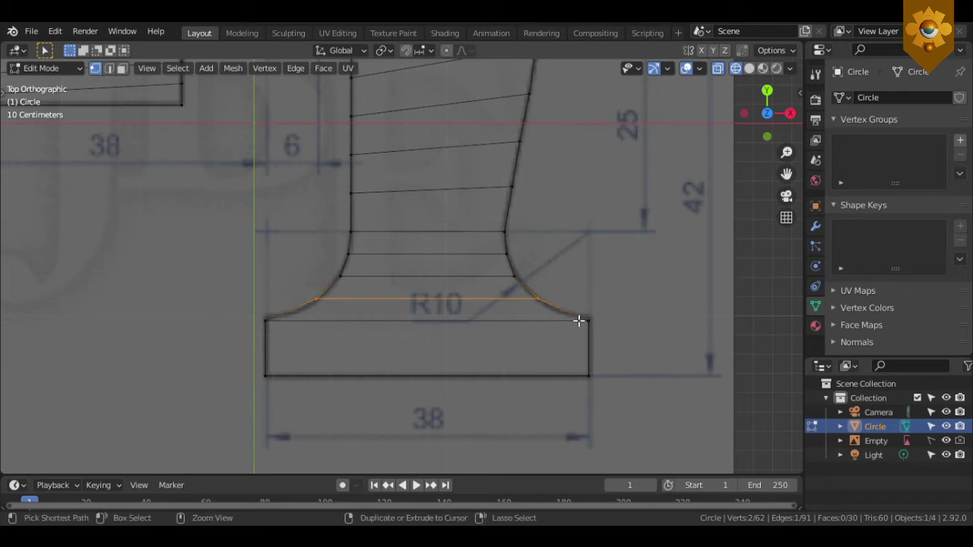
- Add a centred loop just above the base rectangle and scale its ends onto the curves
key("ctrl+r")
left_click(578, 321)
right_click(698, 319)
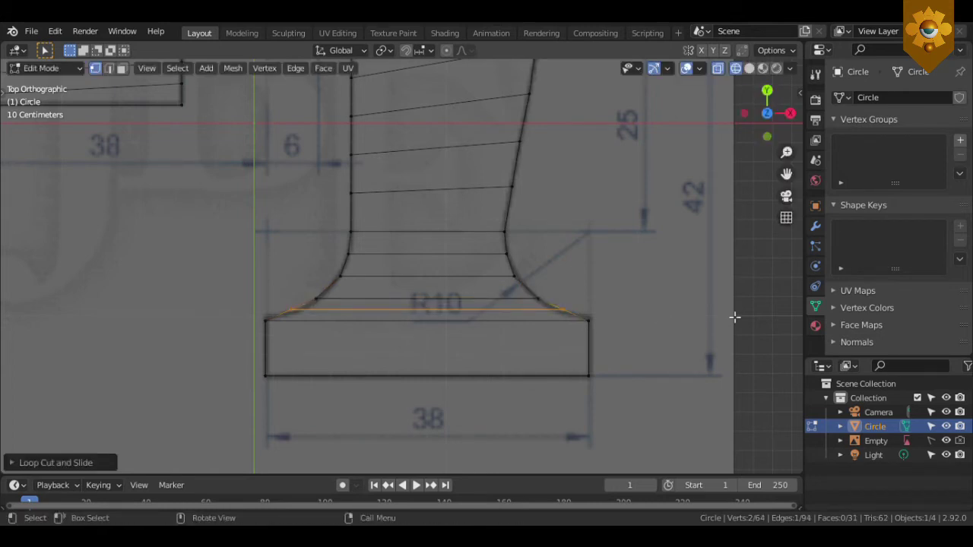
scroll(734, 317, "up", 1)
key("s")
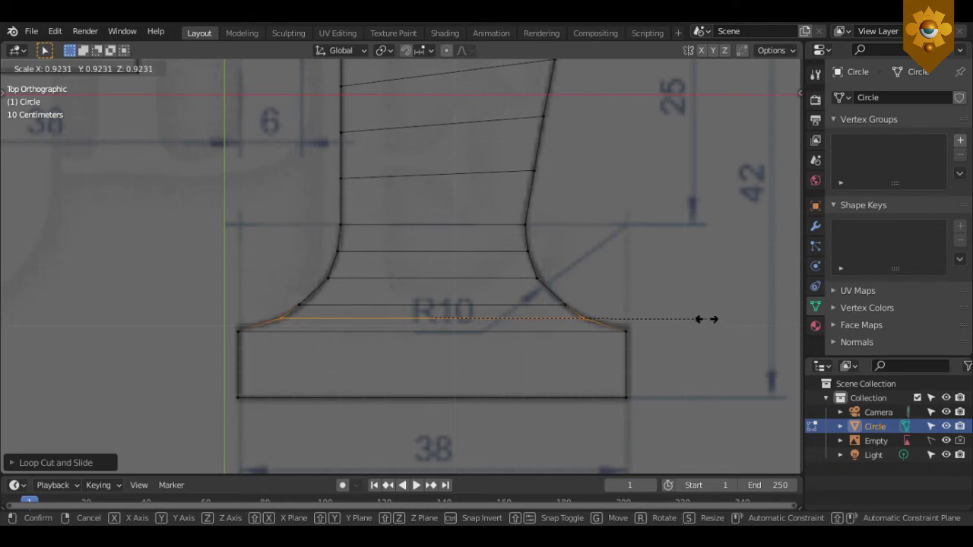
left_click(706, 320)
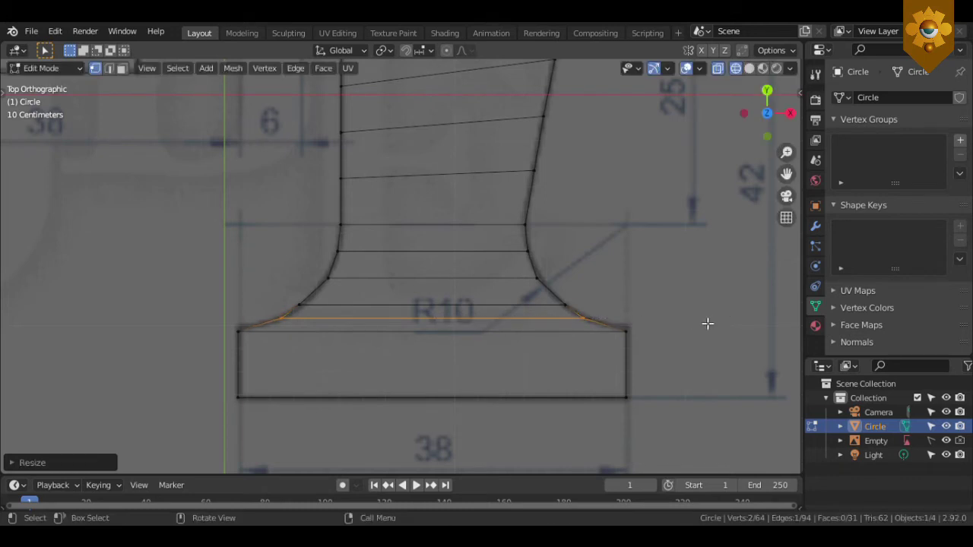
scroll(535, 242, "down", 3)
scroll(517, 247, "down", 2)
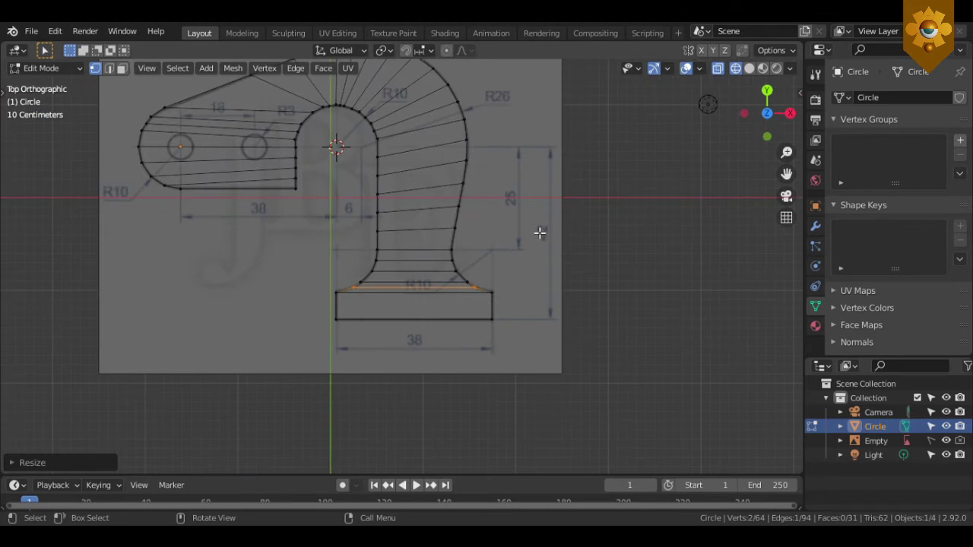
- Switch to solid shading and orbit to inspect the filled hook in perspective
left_click(539, 232)
middle_click_drag(451, 240, 491, 285, "shift")
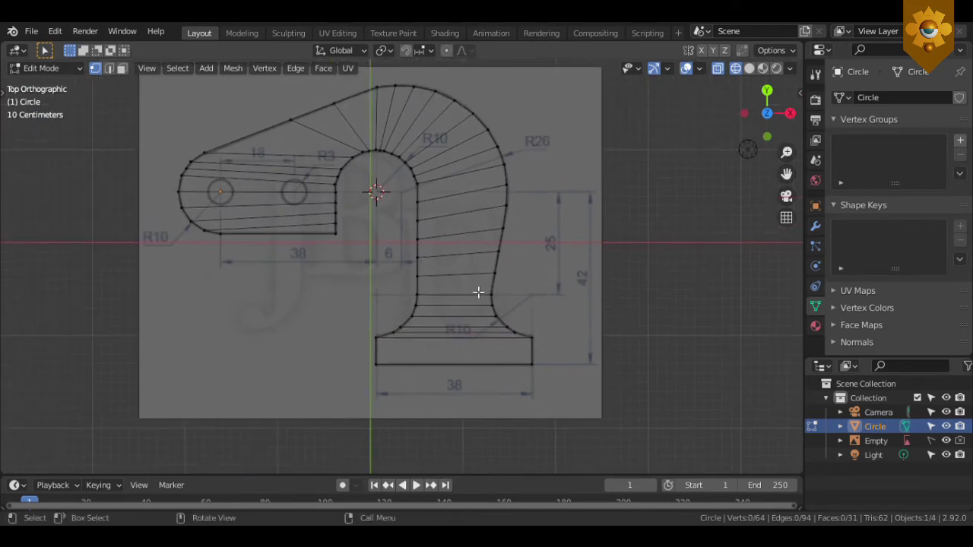
key("Tab")
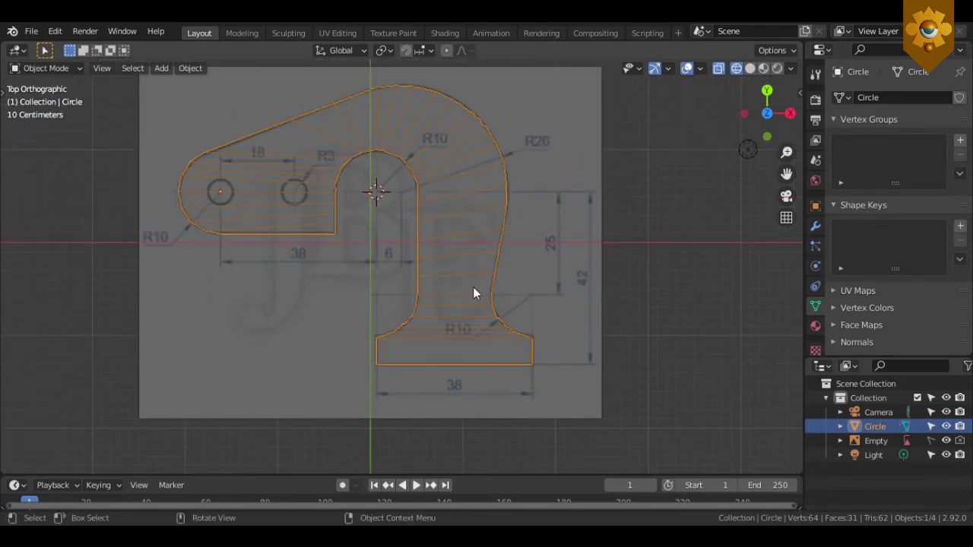
key("Tab")
key("z")
left_click(537, 292)
middle_click_drag(537, 291, 557, 209)
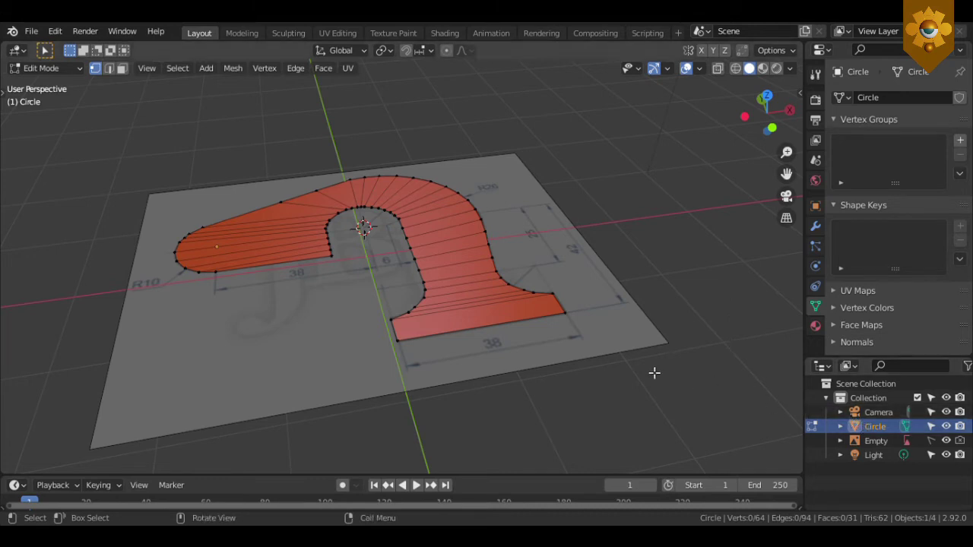
- Rename the object to 'Piece', return to top wireframe view, and hide it in the Outliner
key("Tab")
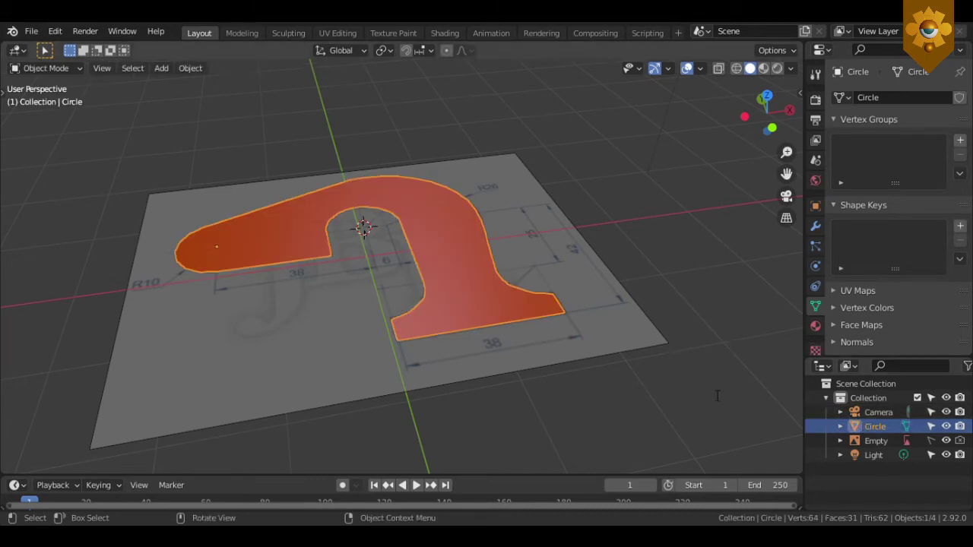
key("F2")
type("Piece")
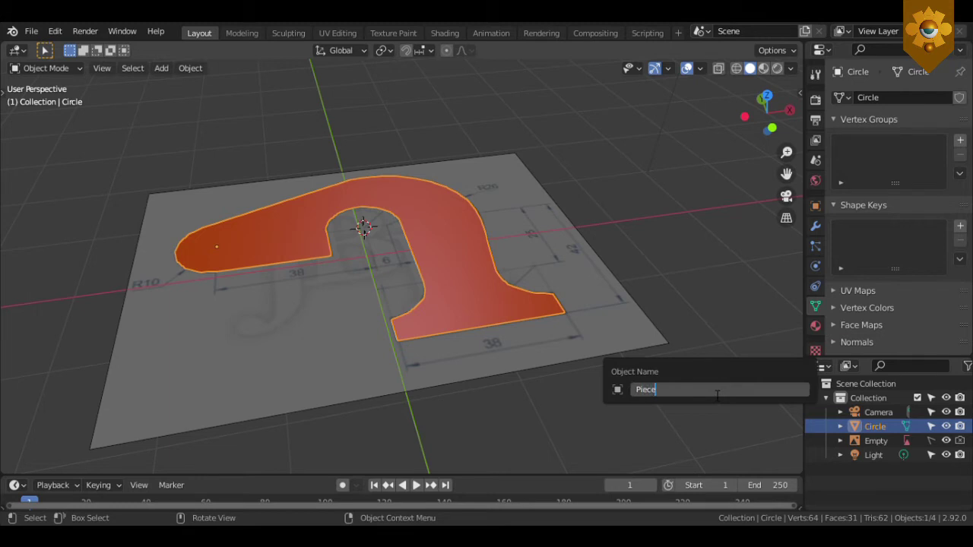
key("Return")
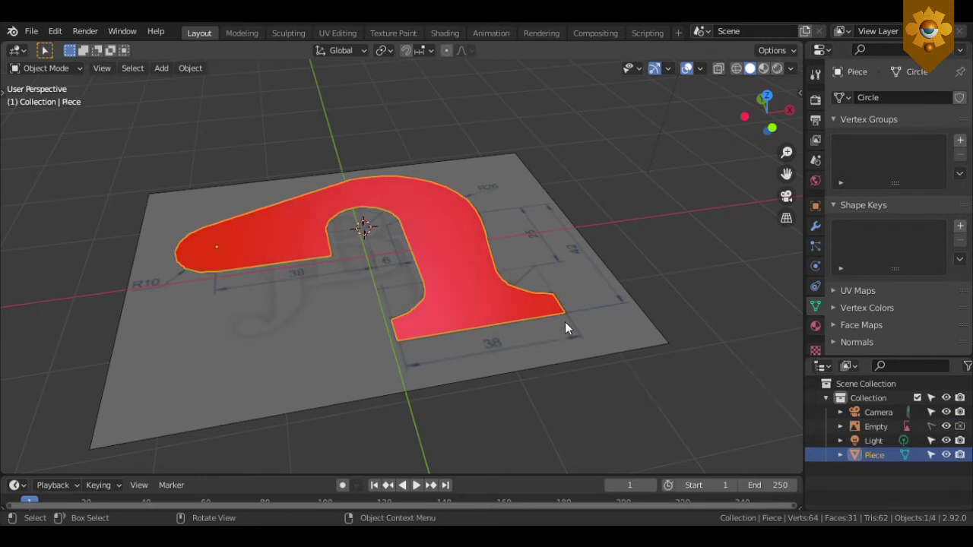
key("KP_7")
key("z")
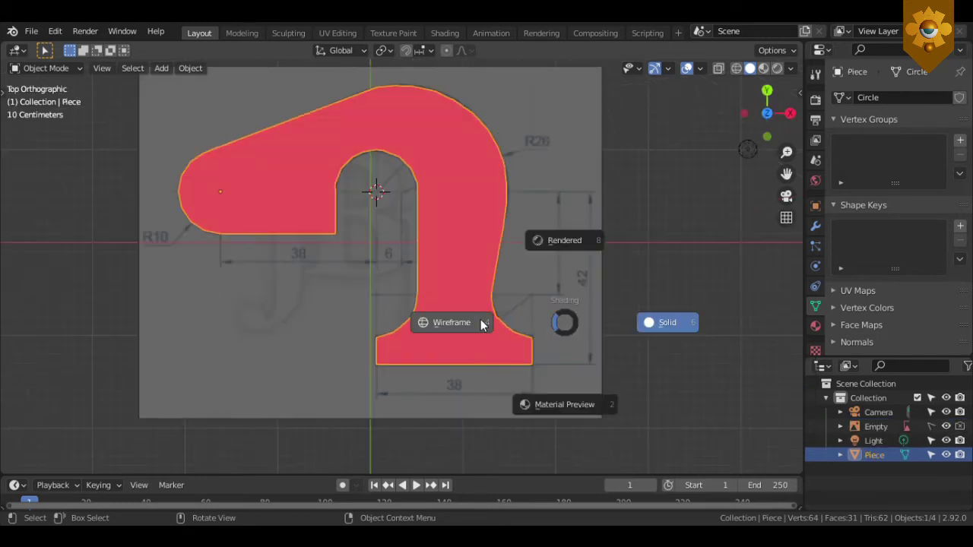
left_click(480, 319)
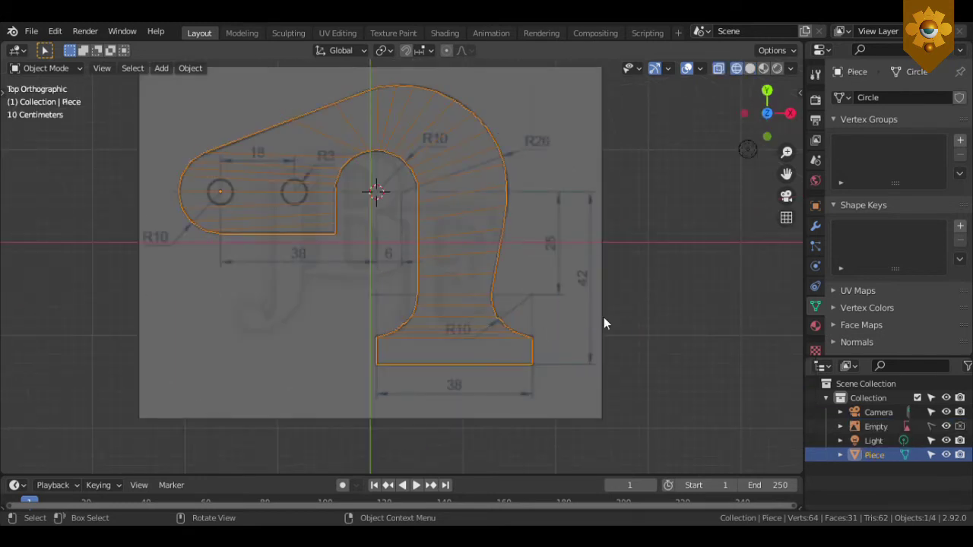
left_click(945, 455)
- Add a cylinder at the central hole and flatten it along Z in front view
key("shift+a")
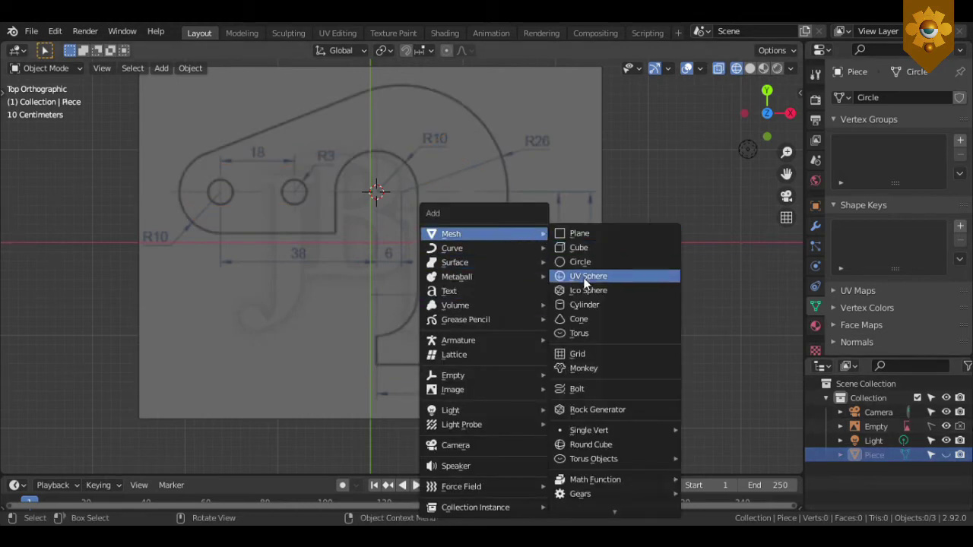
left_click(595, 305)
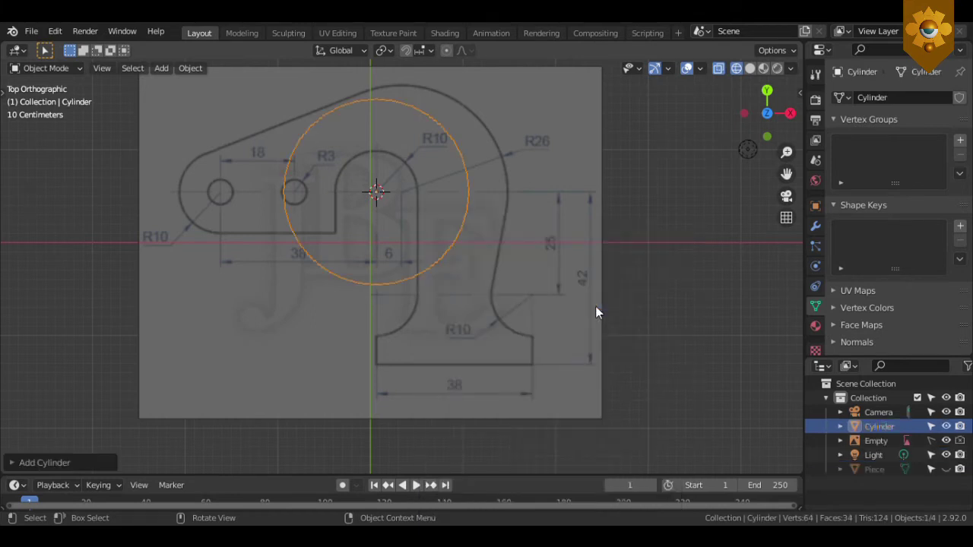
key("KP_1")
key("Tab")
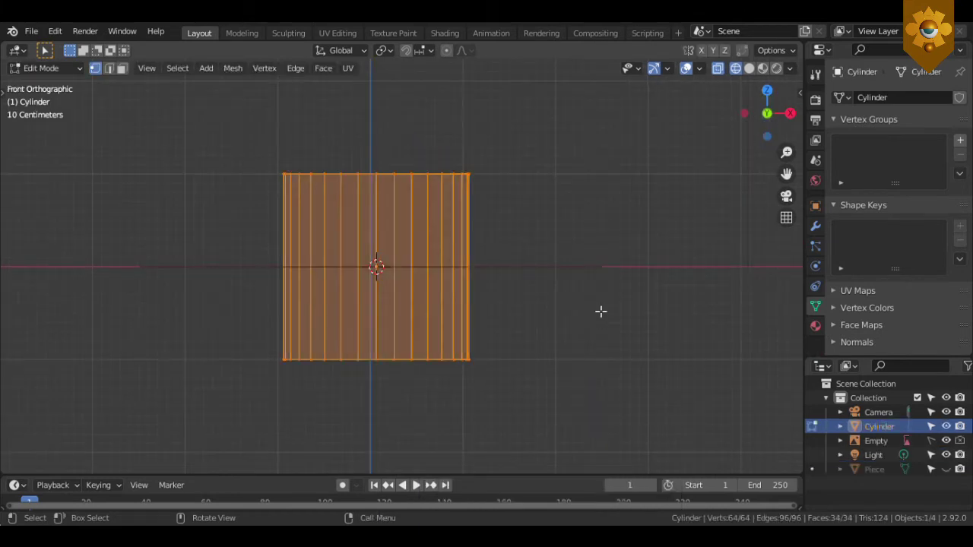
key("s")
key("z")
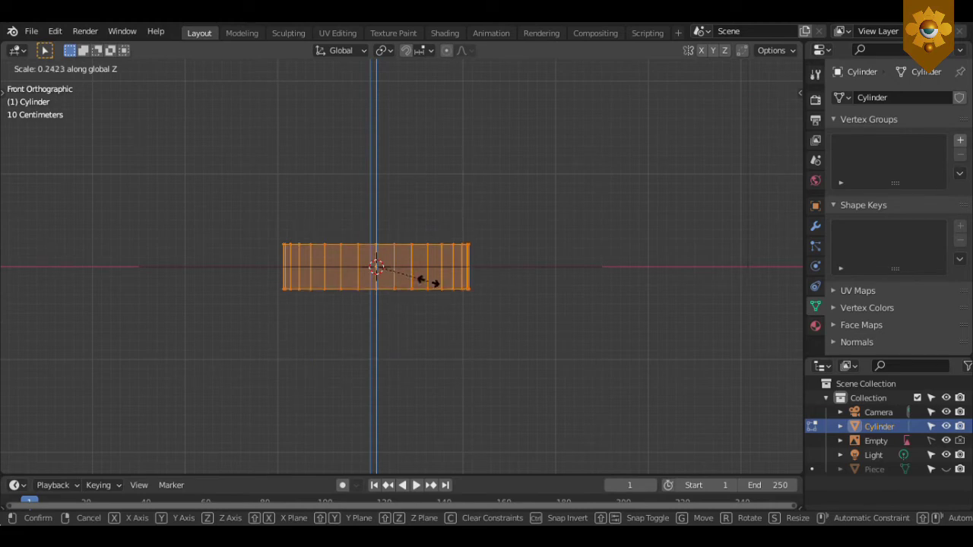
left_click(435, 284)
key("KP_7")
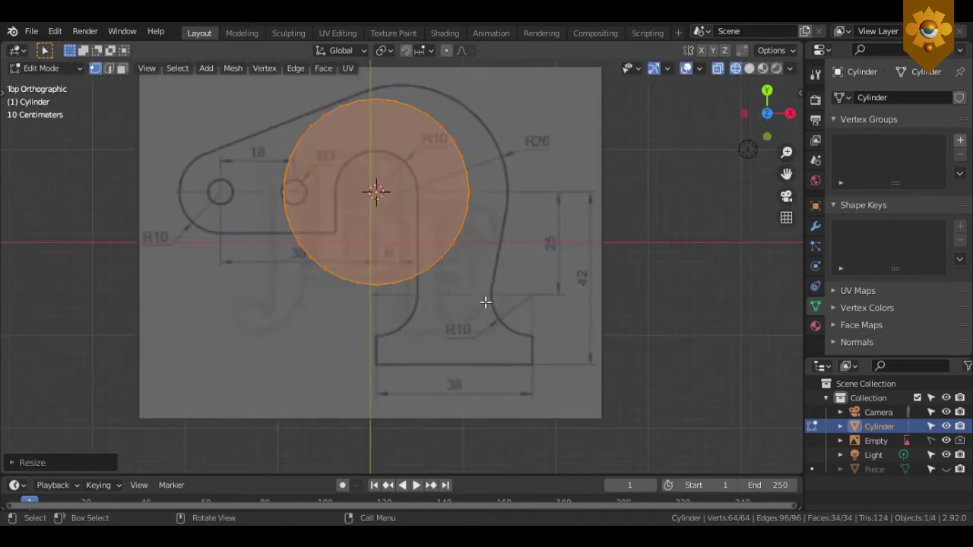
- Scale the cylinder down horizontally (Z locked) to a small disc in the upper arch
key("s")
key("shift+z")
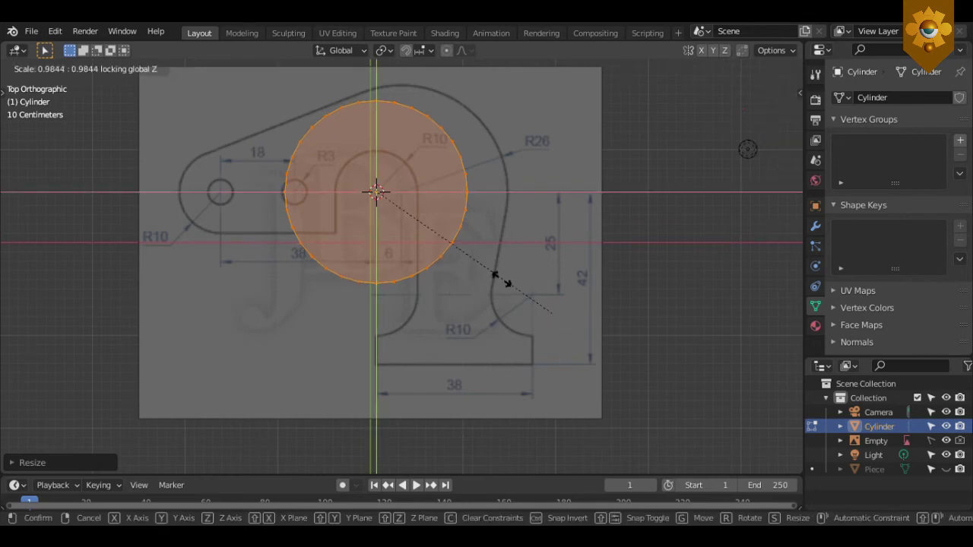
left_click(400, 220)
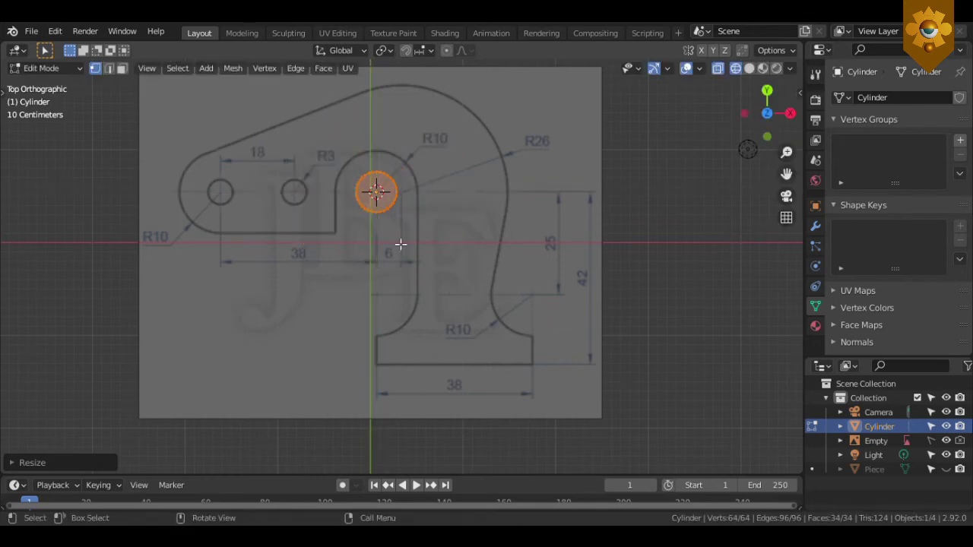
middle_click_drag(400, 244, 533, 327, "shift")
- Snap the disc to the left hole's centre using the 3D cursor and Selection to Cursor
scroll(533, 328, "up", 5)
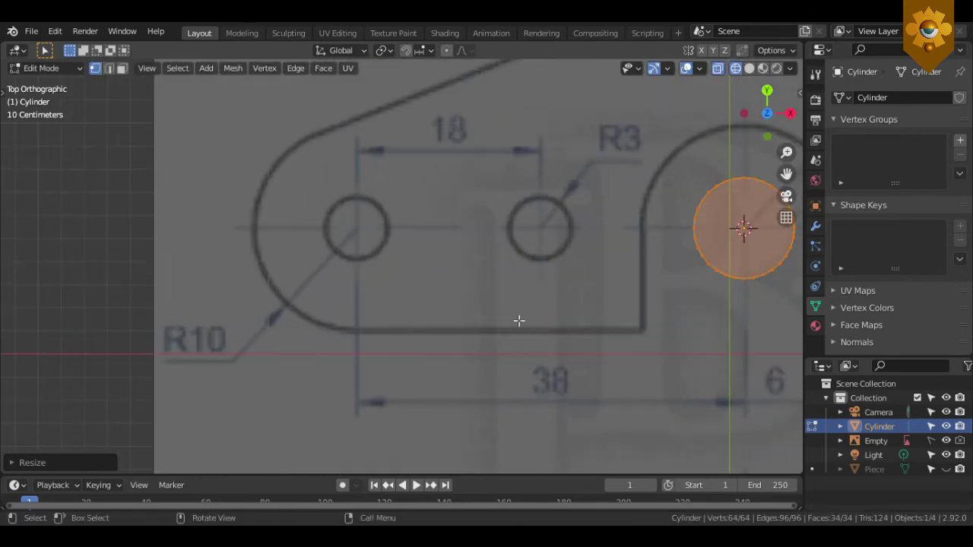
right_click(360, 234, "shift")
key("shift+s")
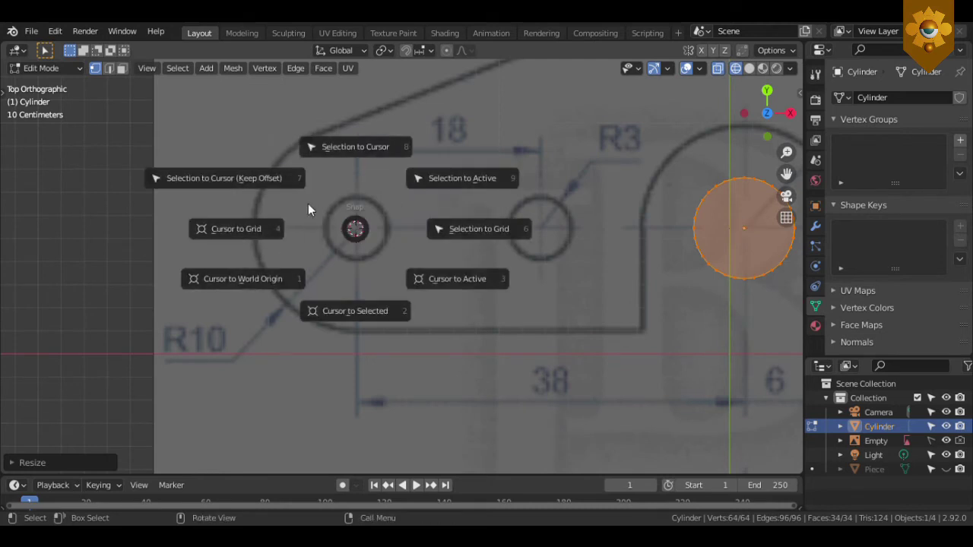
left_click(314, 211)
- Scale the disc to the hole outline, nudge it along X, and duplicate it in place
scroll(354, 216, "up", 1)
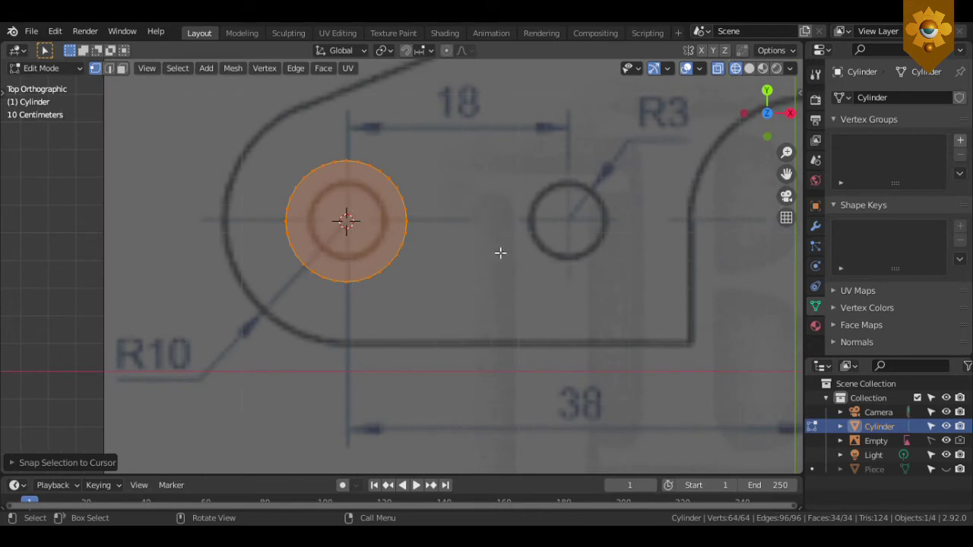
key("s")
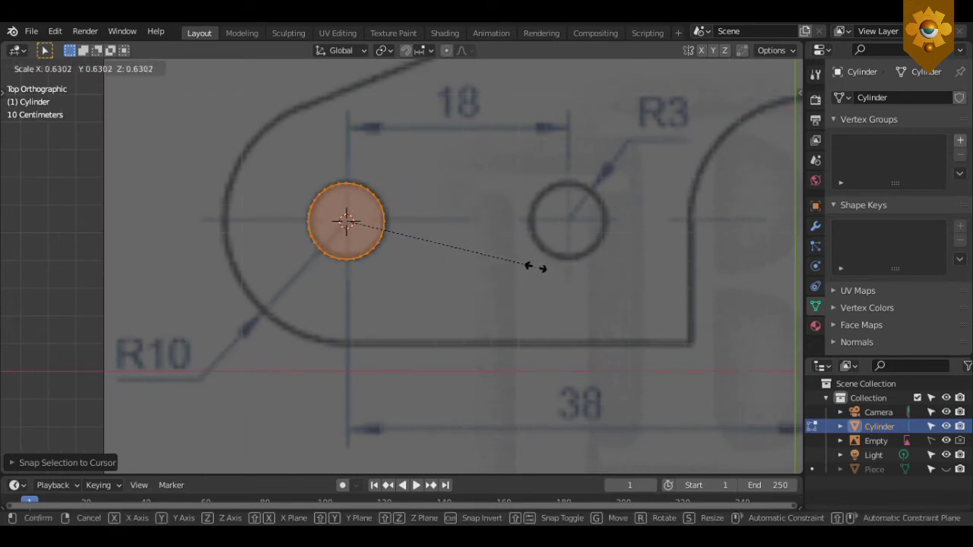
left_click(536, 270)
key("g")
key("x")
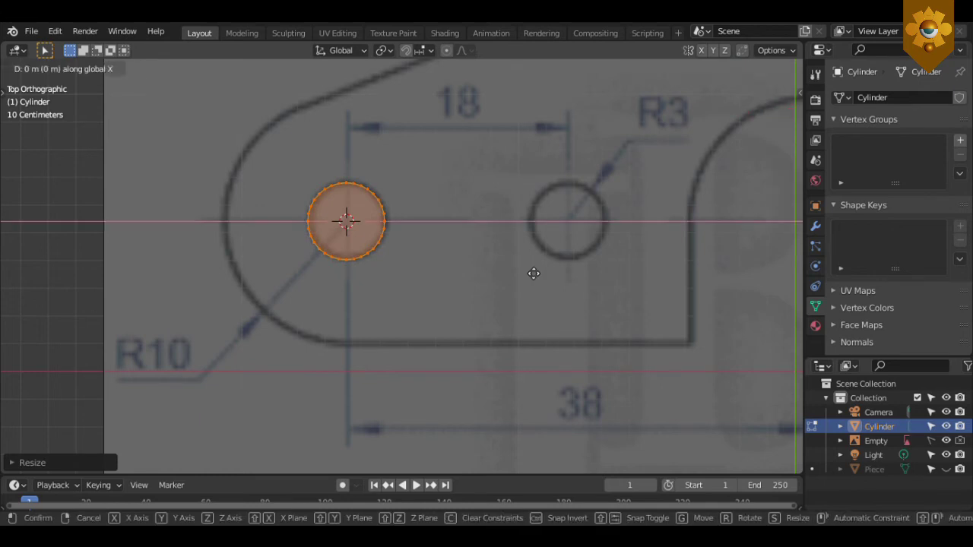
left_click(534, 272)
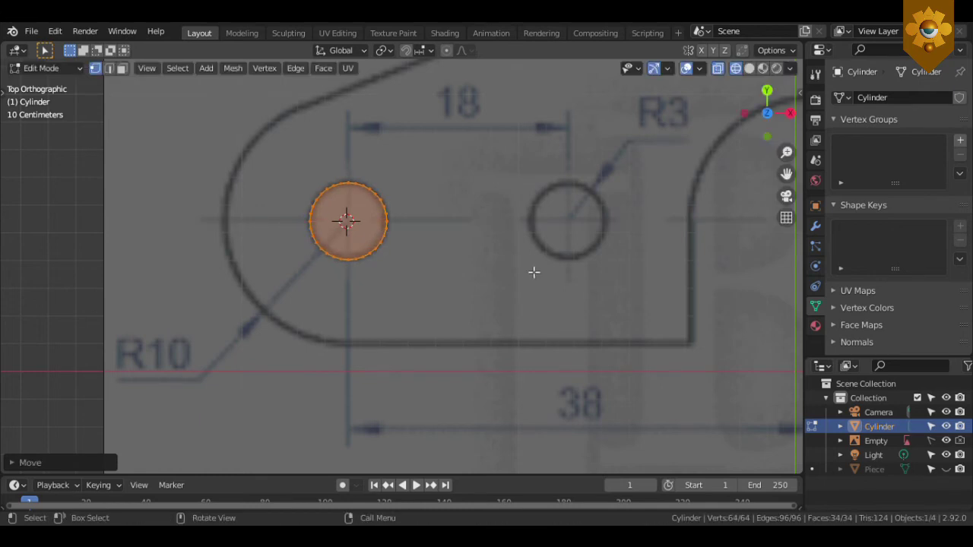
key("shift+d")
right_click(516, 260)
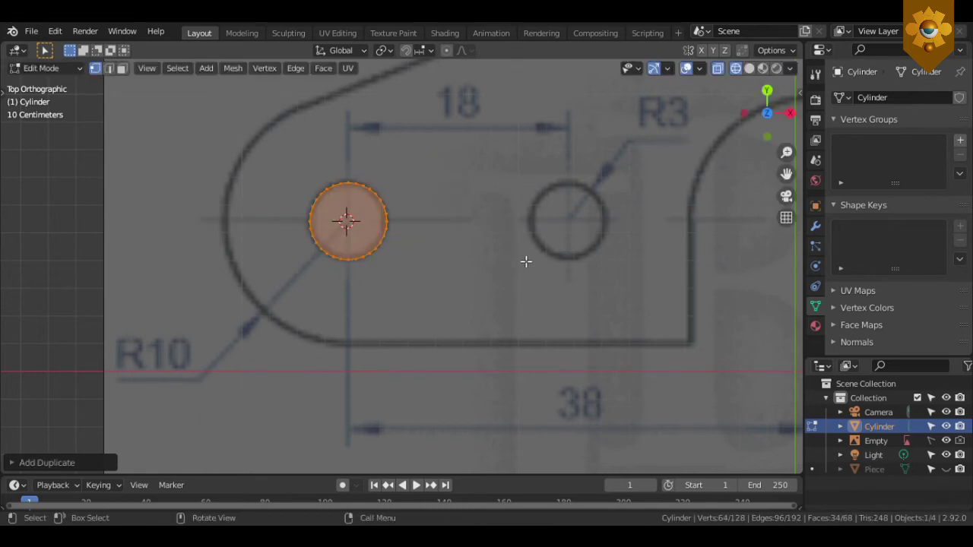
- Move the duplicate cylinder along X onto the right hole
key("g")
key("x")
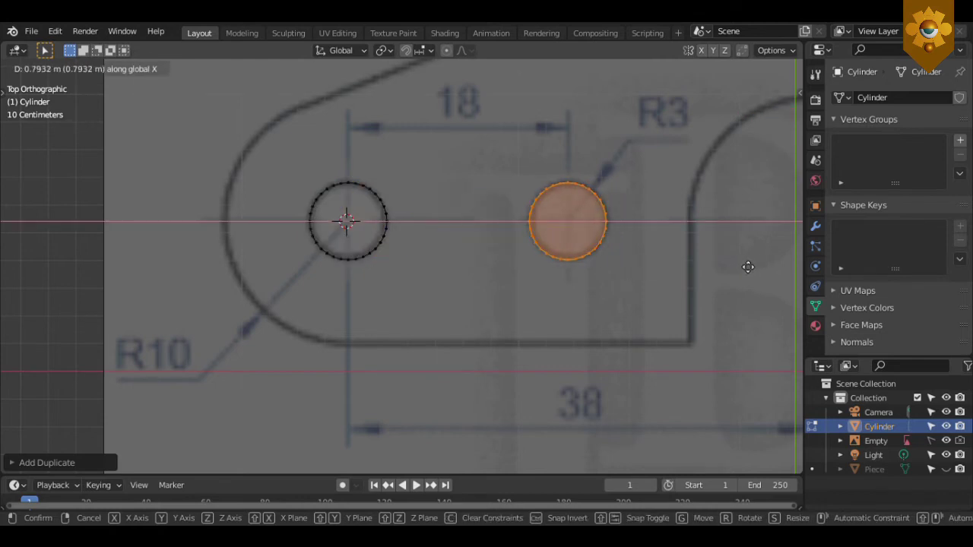
left_click(730, 265)
- In front view, cut a centred edge loop around each cylinder's middle
key("KP_1")
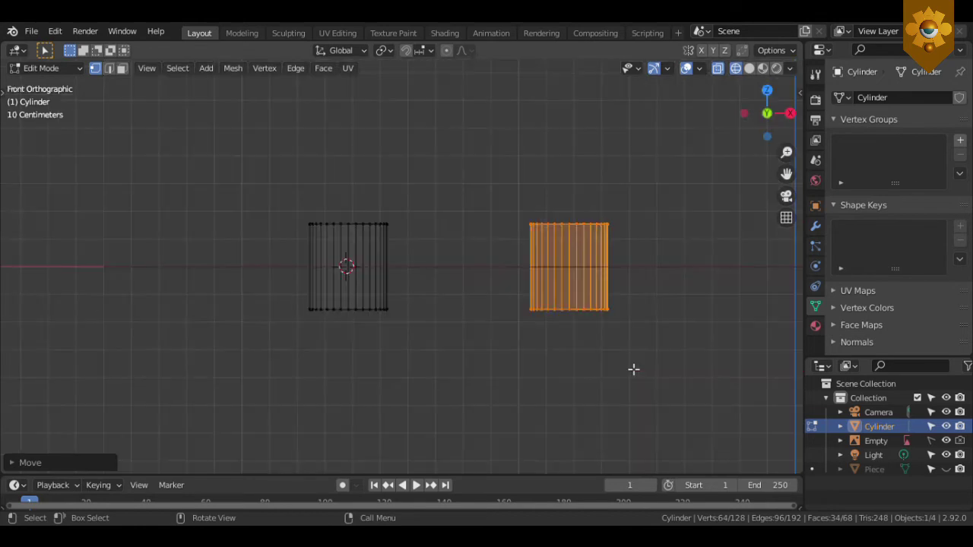
key("2")
scroll(451, 311, "up", 2)
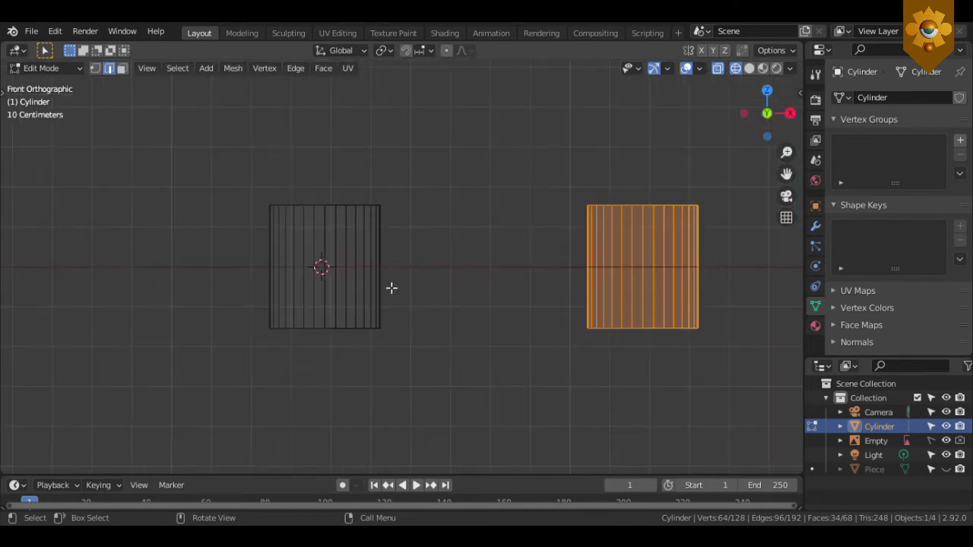
key("ctrl+r")
left_click(599, 285)
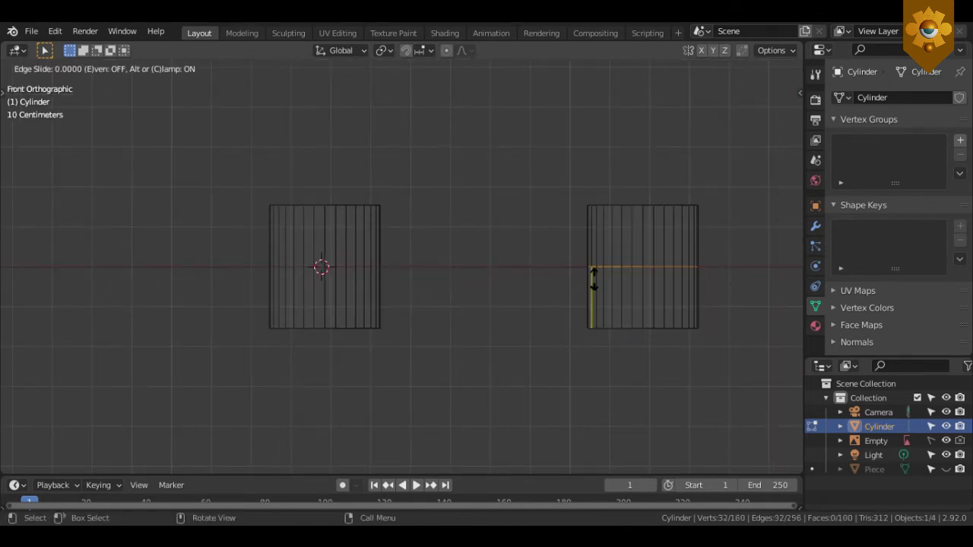
right_click(599, 285)
key("ctrl+r")
left_click(365, 261)
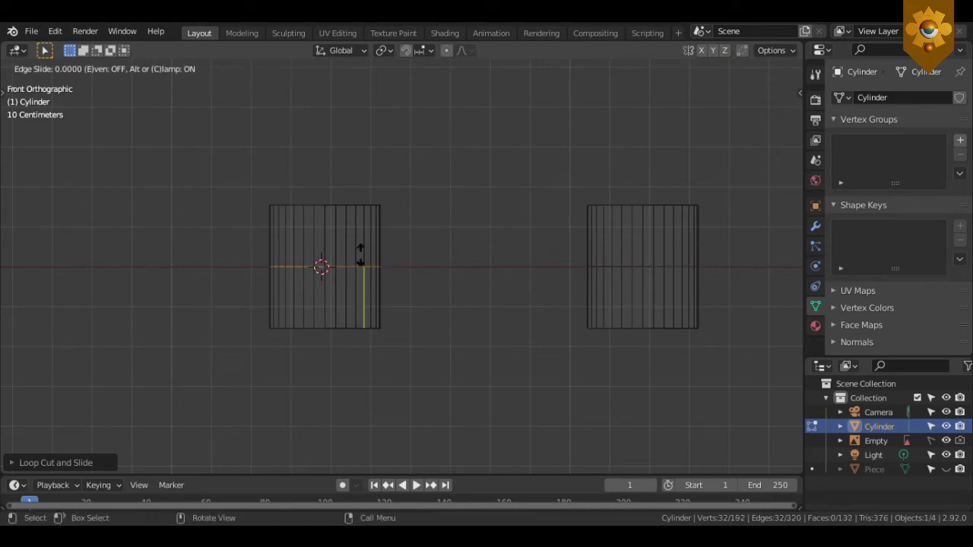
right_click(365, 261)
- Bevel both middle loops with 8 segments, then deselect everything
left_click(603, 268, "alt")
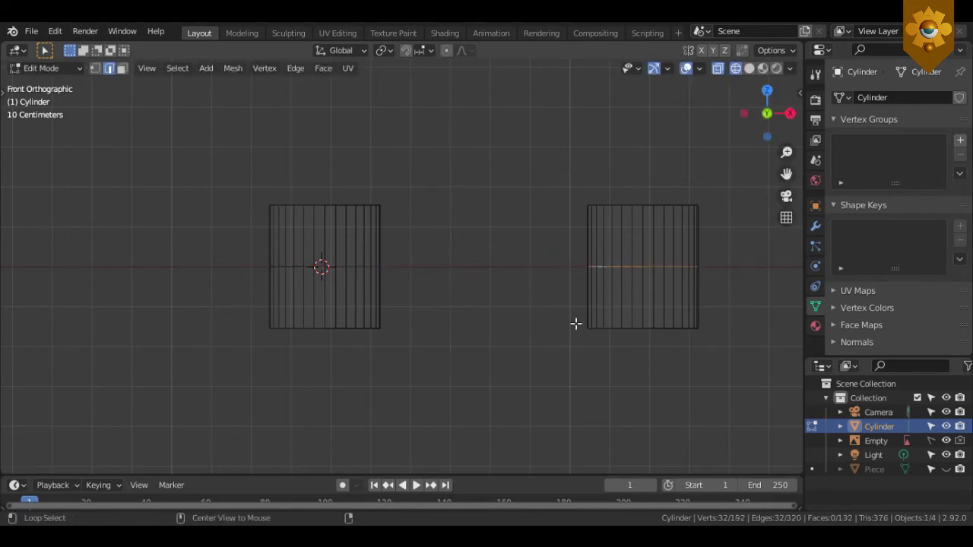
left_click(357, 267, "alt+shift")
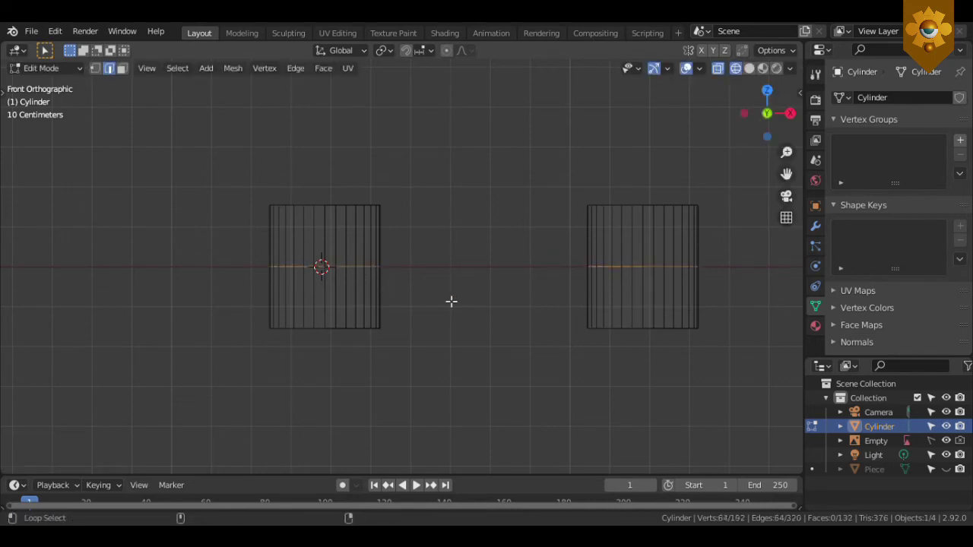
key("ctrl+b")
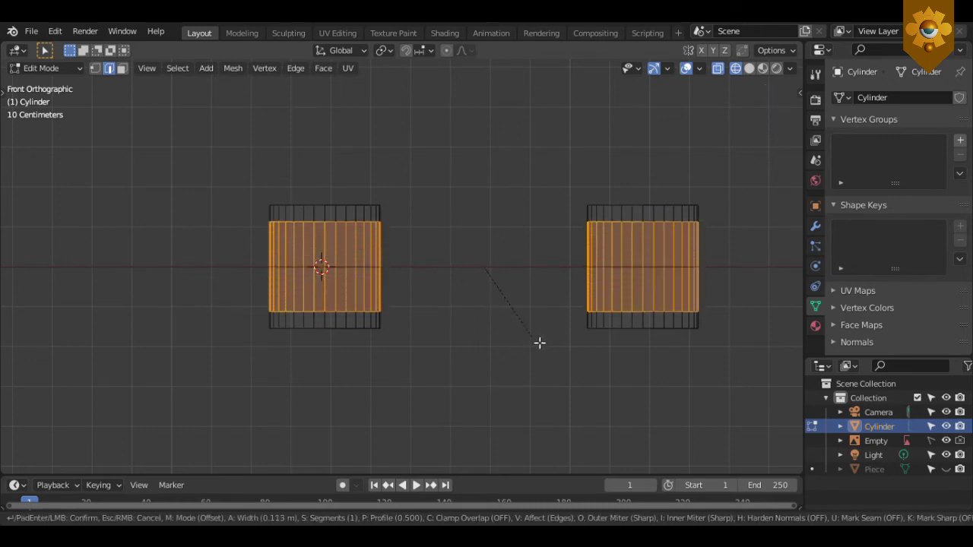
scroll(549, 349, "up", 6)
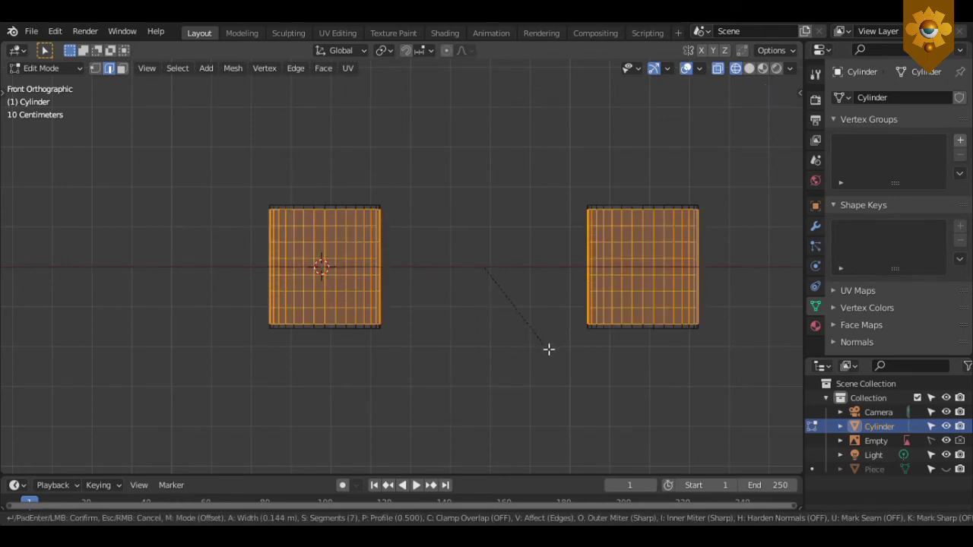
scroll(549, 349, "up", 1)
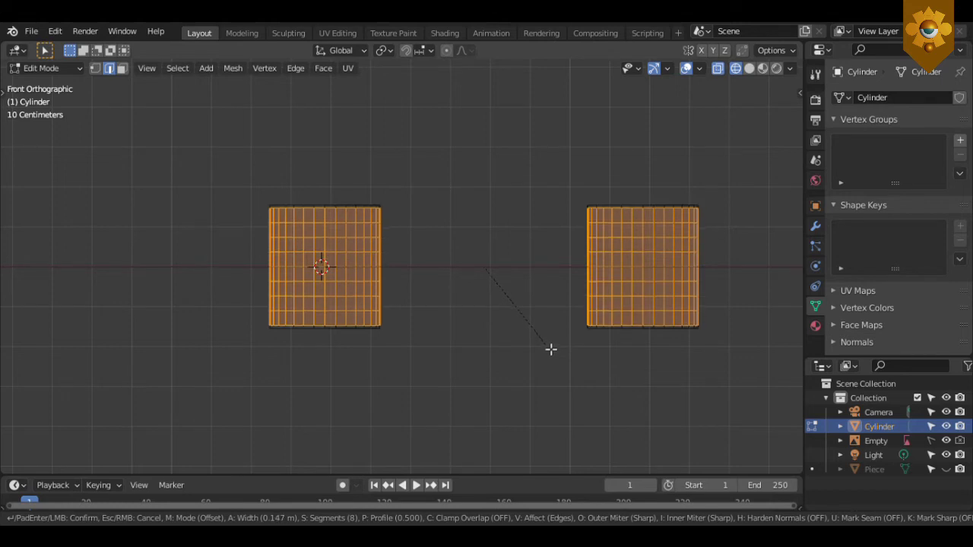
left_click(550, 349)
left_click(544, 349)
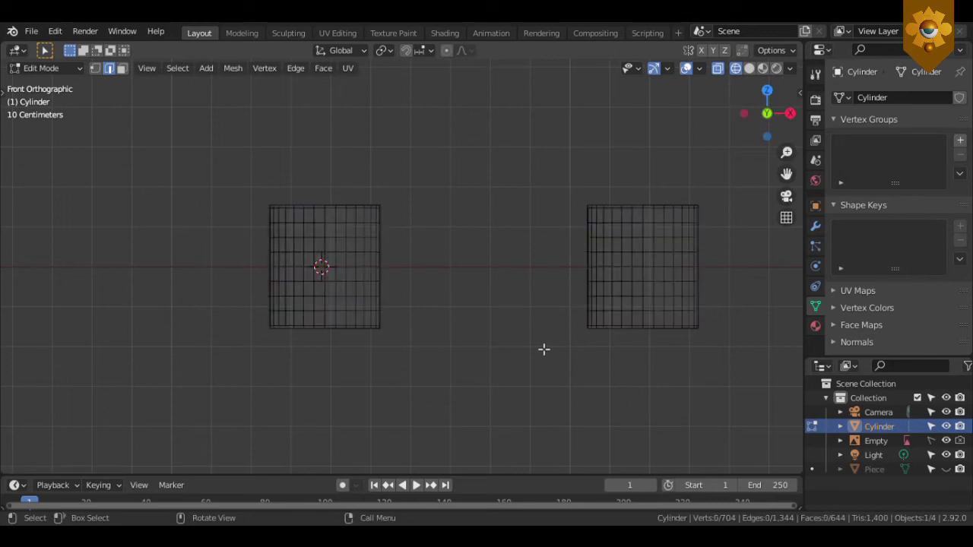
- In face mode and top view, select both cylinders' top faces
key("3")
middle_click_drag(514, 297, 527, 400)
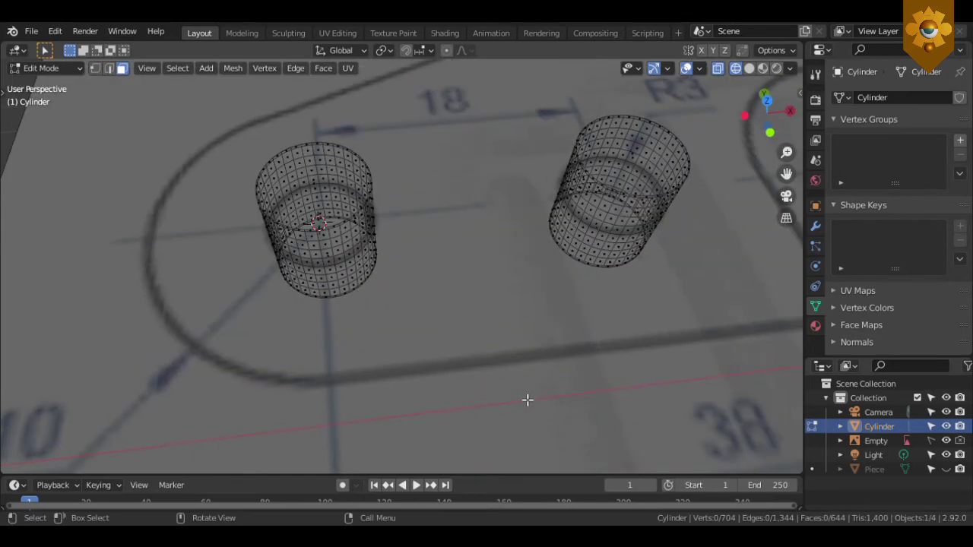
key("KP_7")
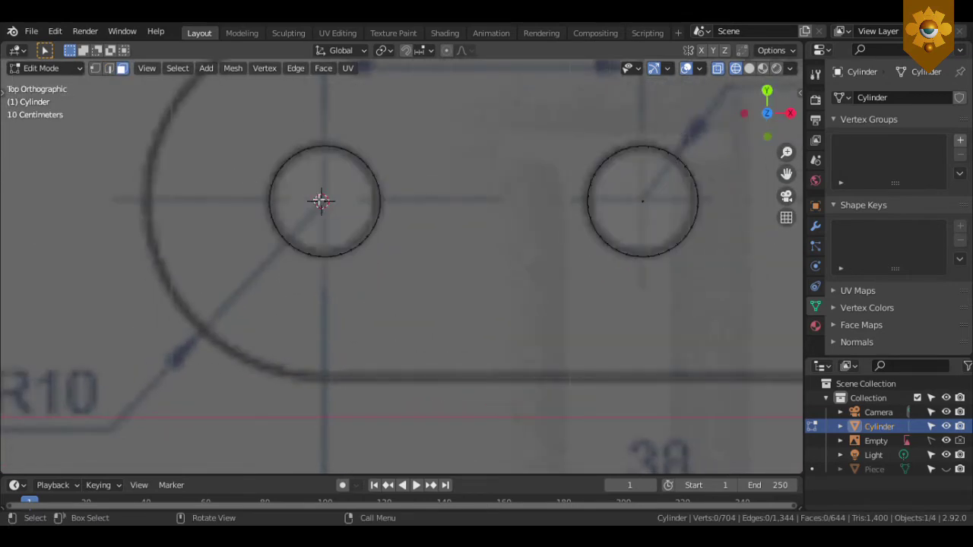
left_click_drag(316, 198, 348, 215)
left_click_drag(637, 195, 652, 225)
- Inset the two top faces repeatedly to create concentric rings
key("i")
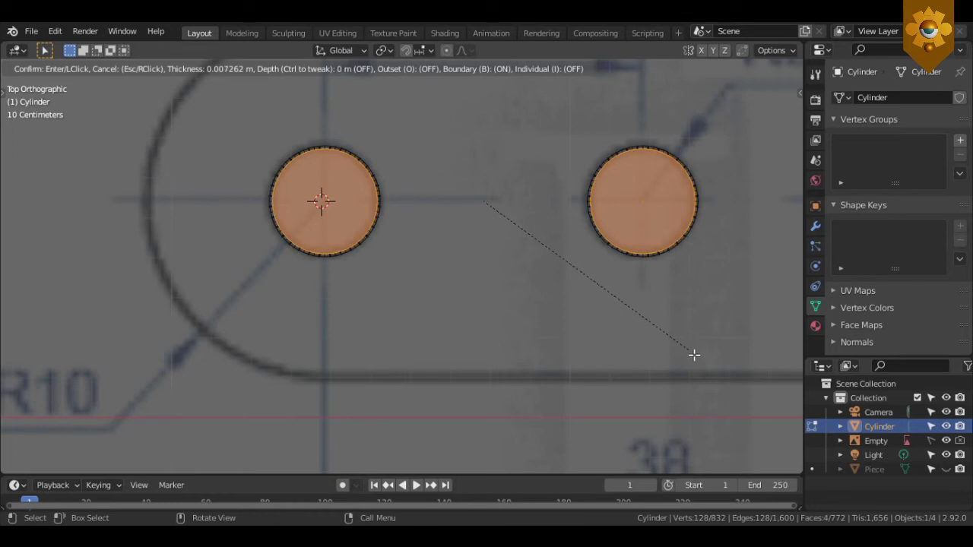
left_click(698, 355)
key("i")
left_click(700, 359)
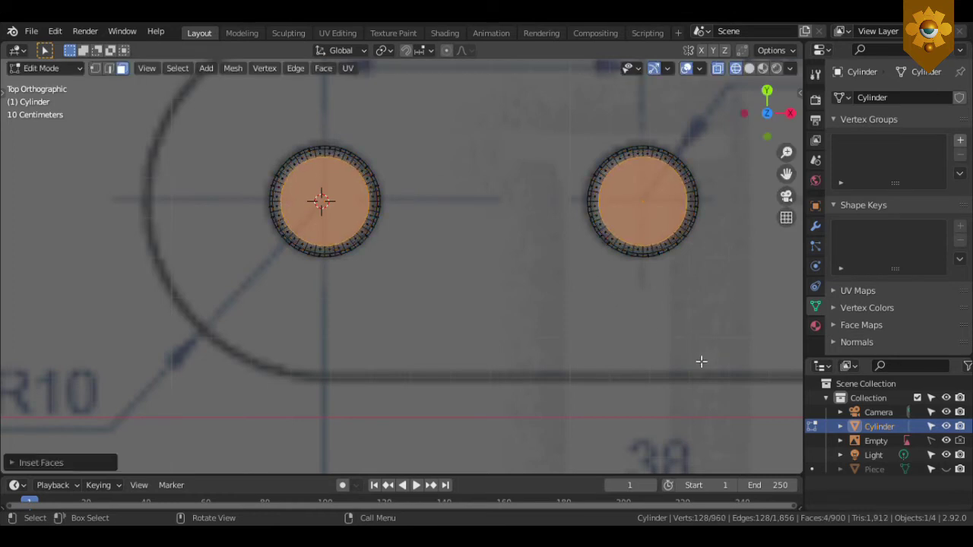
key("i")
left_click(688, 353)
key("i")
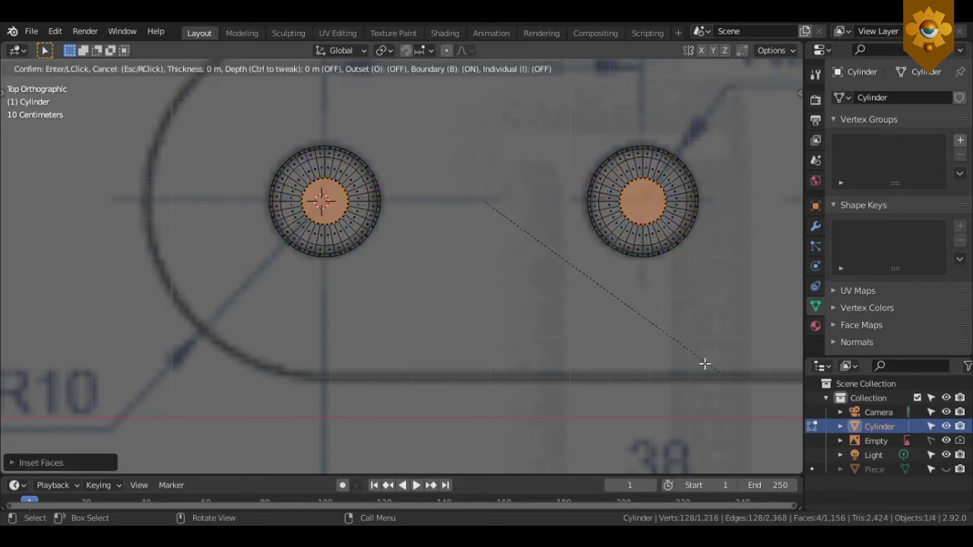
right_click(688, 356)
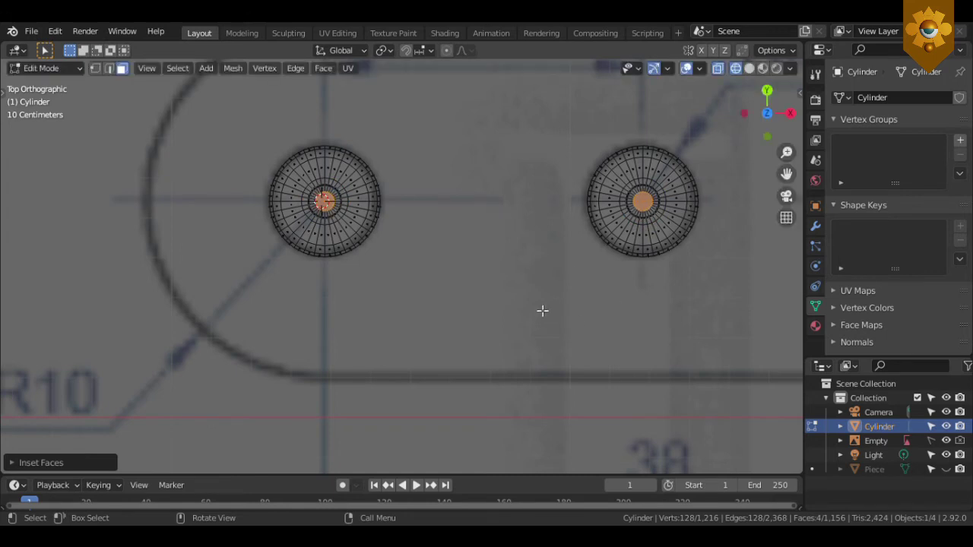
- Switch the viewport to Solid shading and return to Object Mode
key("z")
left_click(612, 313)
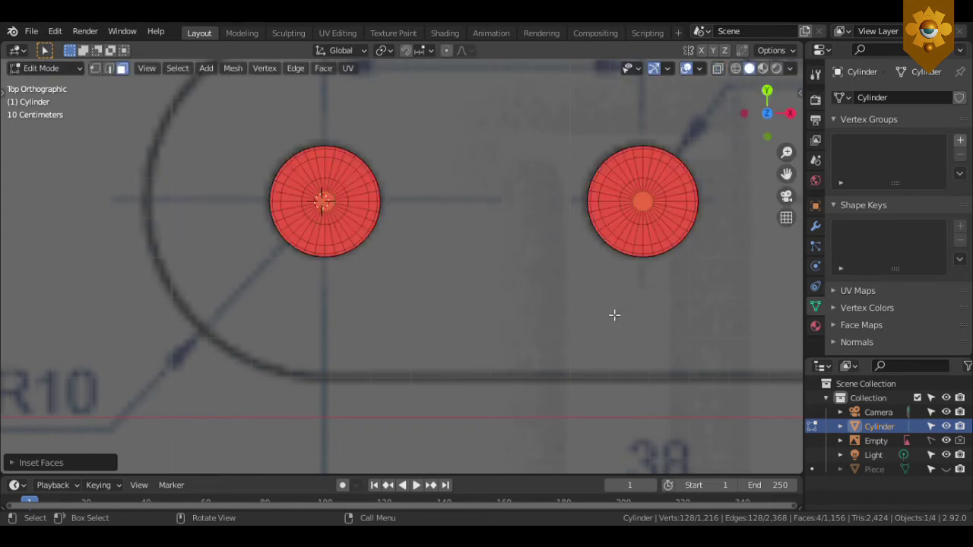
key("Tab")
middle_click_drag(614, 314, 619, 242)
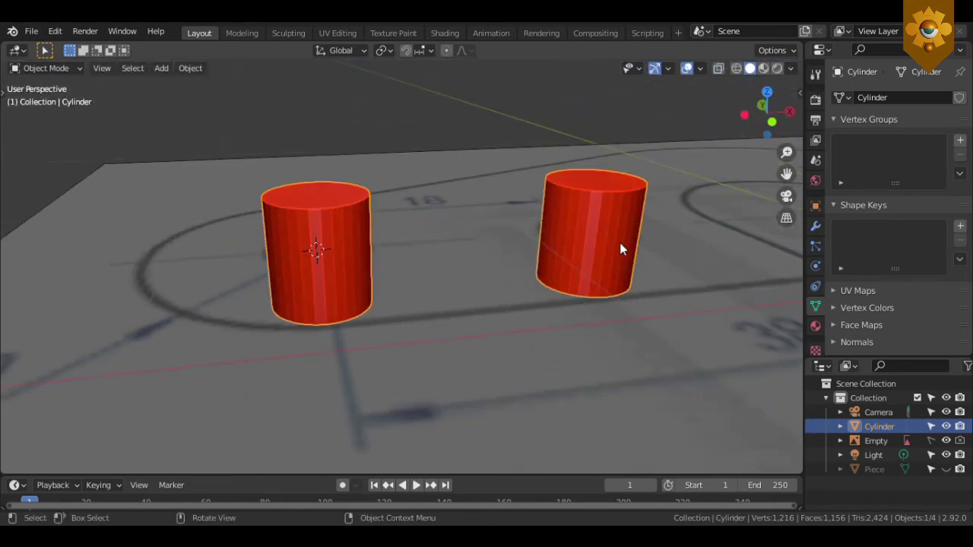
- Give the cylinders a level-2 subdivision and smooth shading
key("ctrl")
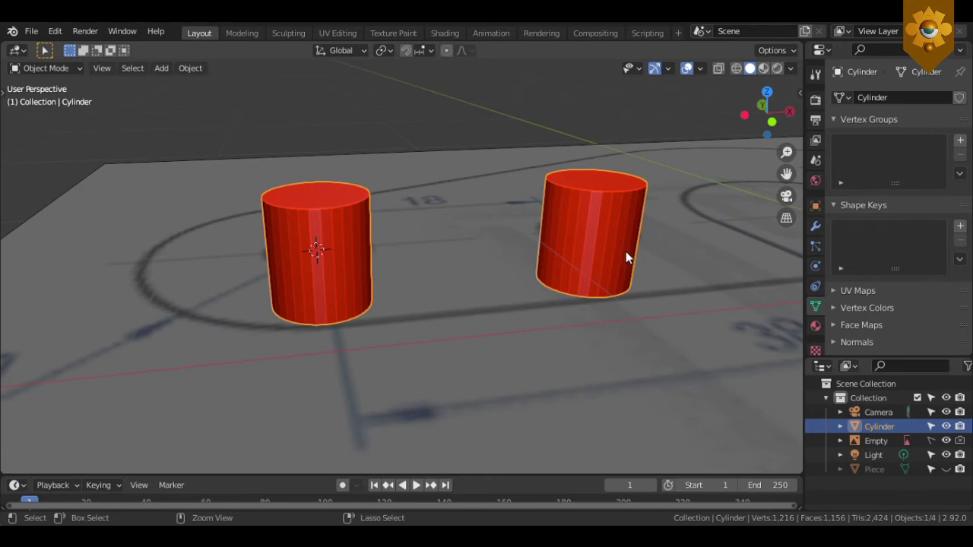
key("ctrl+2")
right_click(618, 224)
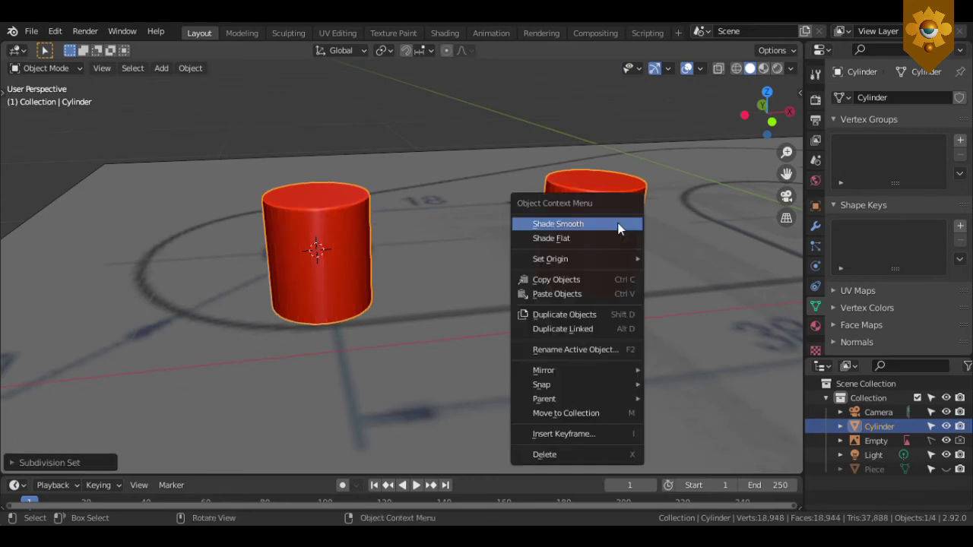
left_click(617, 223)
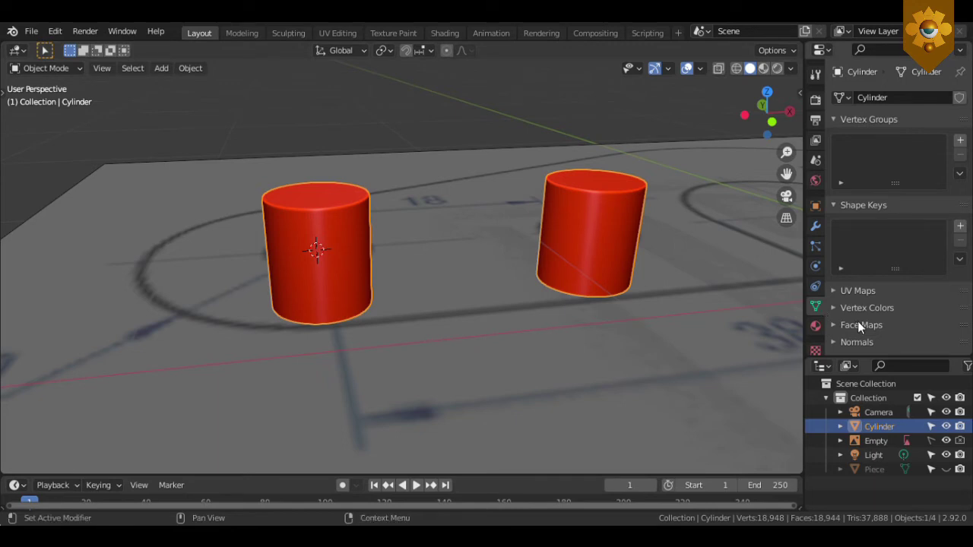
- Enable Auto Smooth at 30° under the cylinders' Normals settings
scroll(858, 321, "down", 2)
left_click(855, 284)
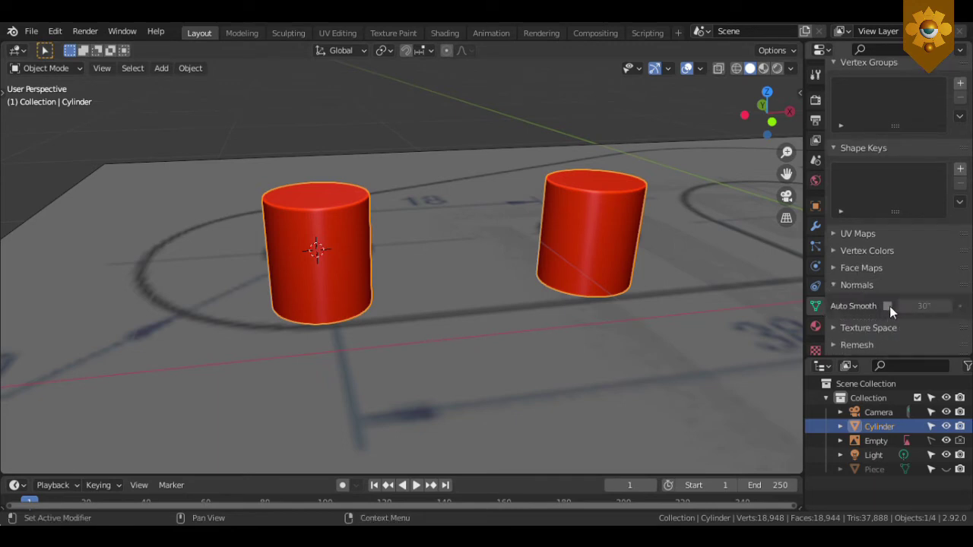
left_click(887, 305)
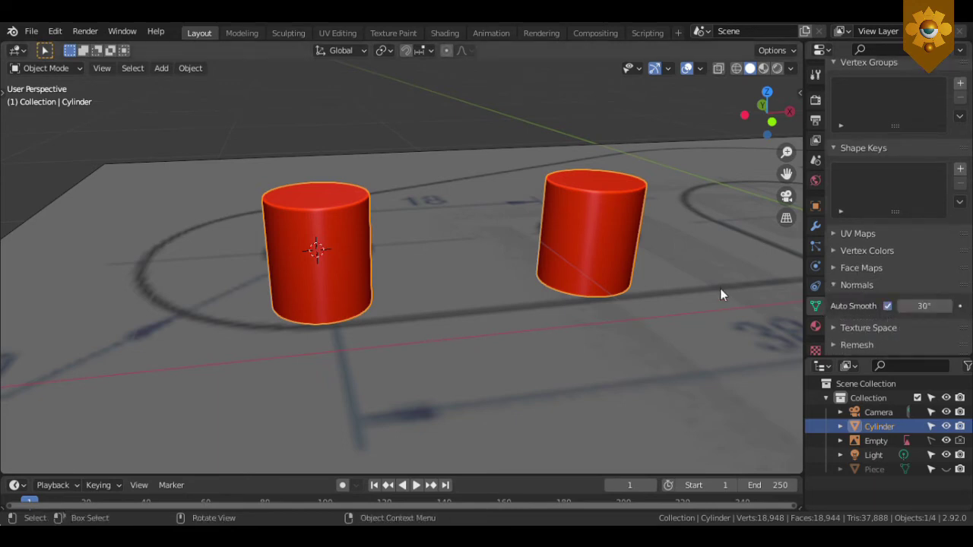
middle_click_drag(720, 288, 891, 459)
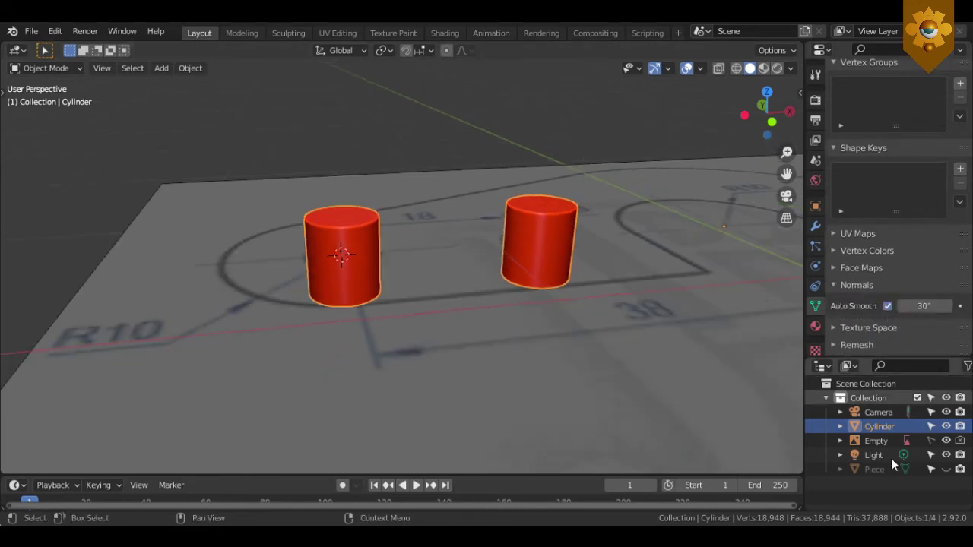
- Unhide and edit the Piece mesh in top view, hiding the Cylinder
left_click(947, 469)
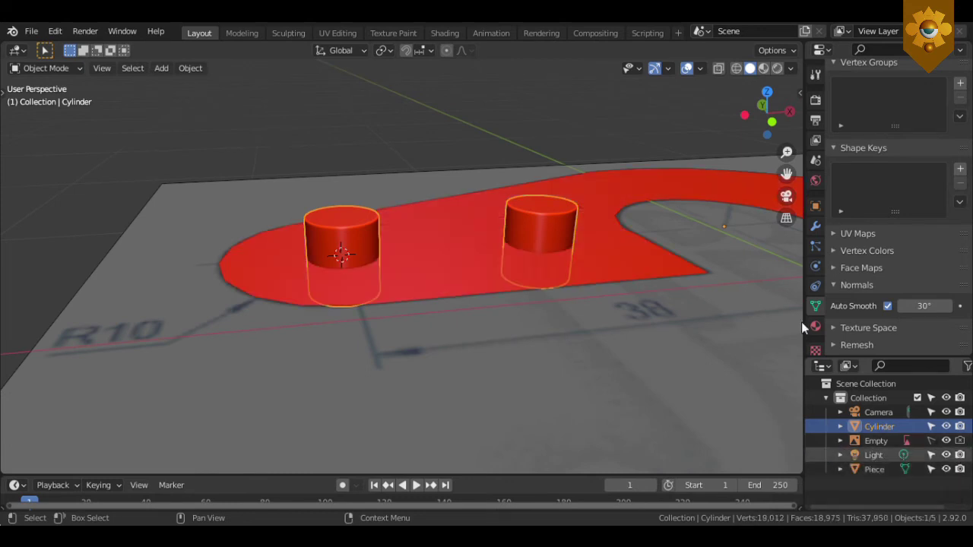
left_click(659, 260)
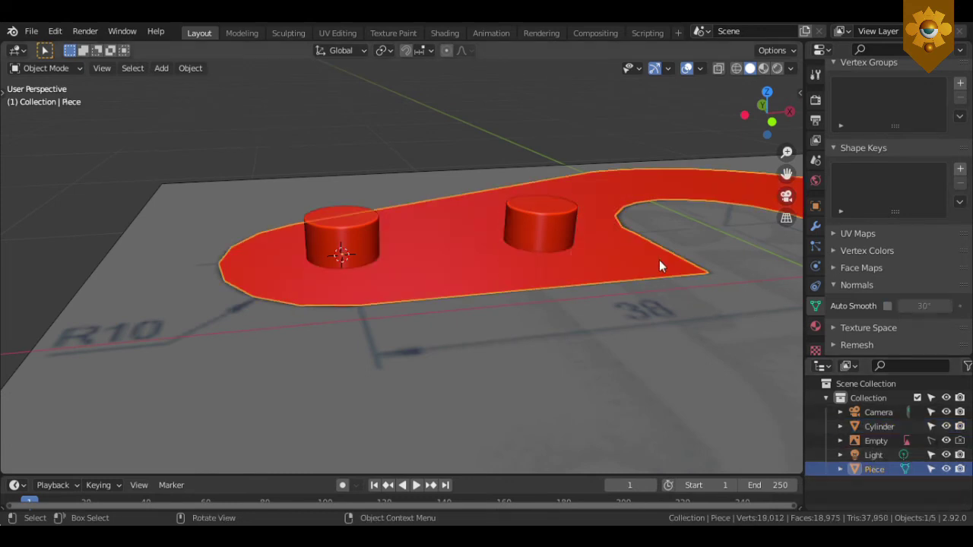
key("Tab")
key("KP_1")
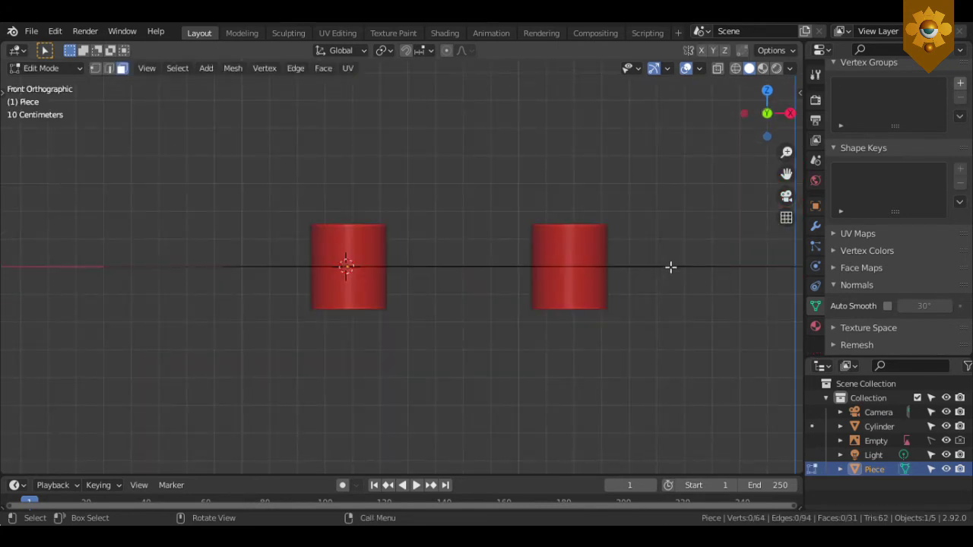
key("KP_7")
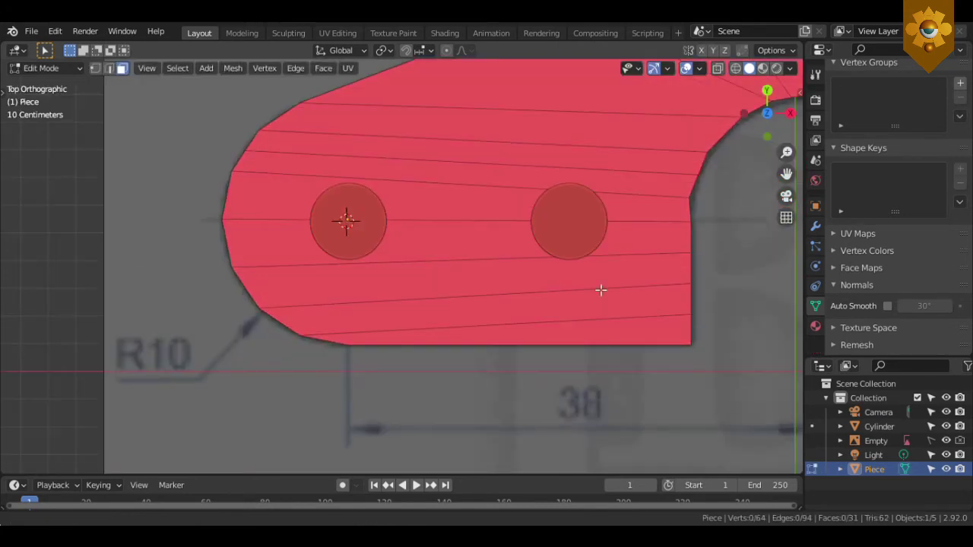
middle_click_drag(600, 289, 381, 337, "shift")
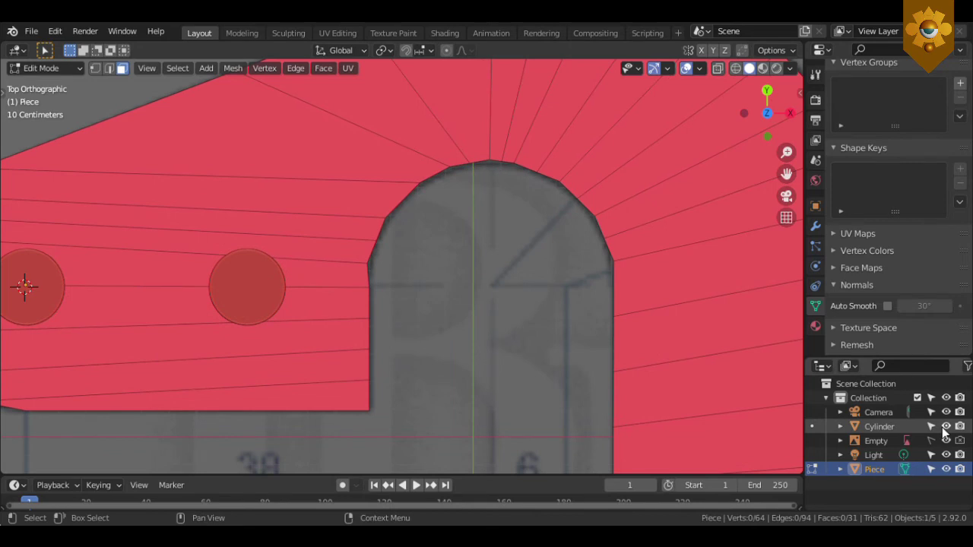
left_click(946, 427)
middle_click_drag(706, 364, 617, 369, "ctrl")
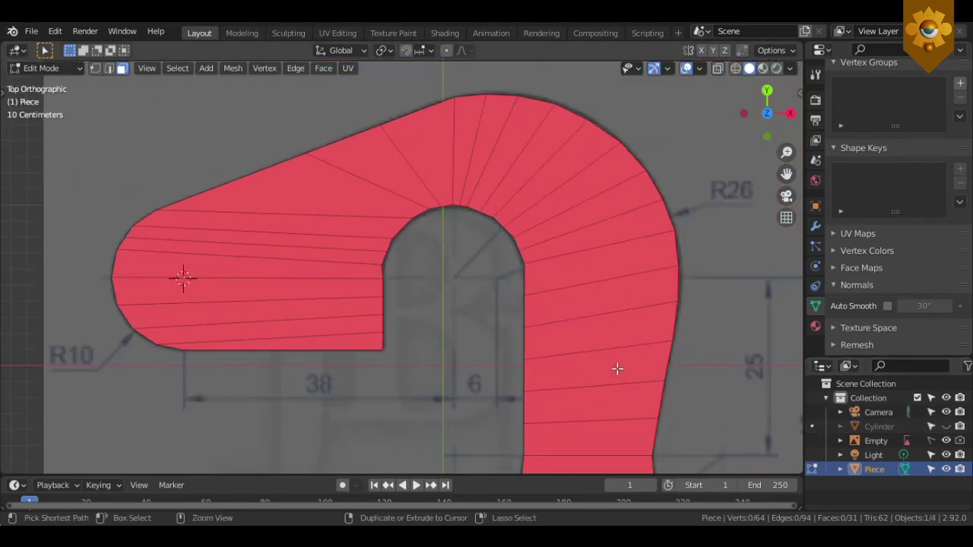
- Add three centred edge loops along the hook's arm
key("ctrl+r")
left_click(617, 369)
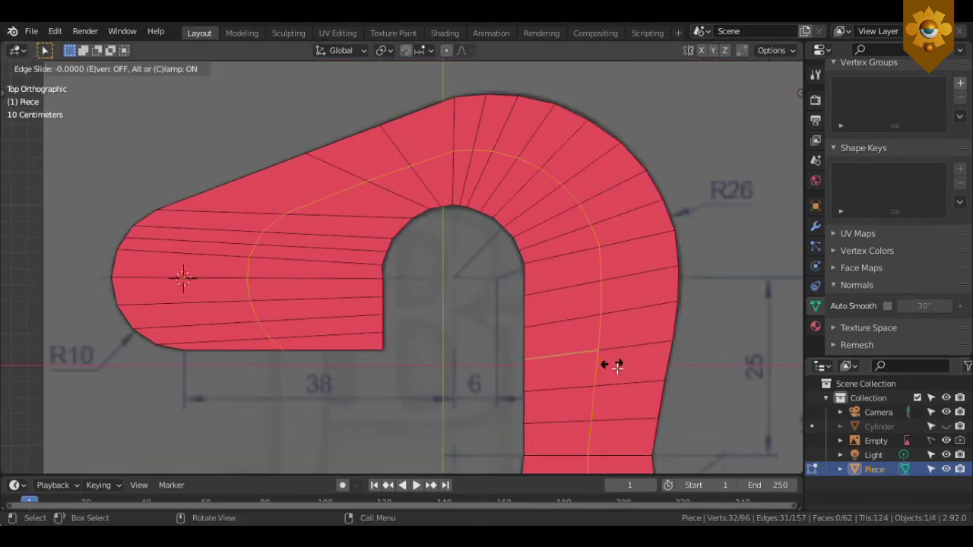
right_click(617, 369)
key("ctrl+r")
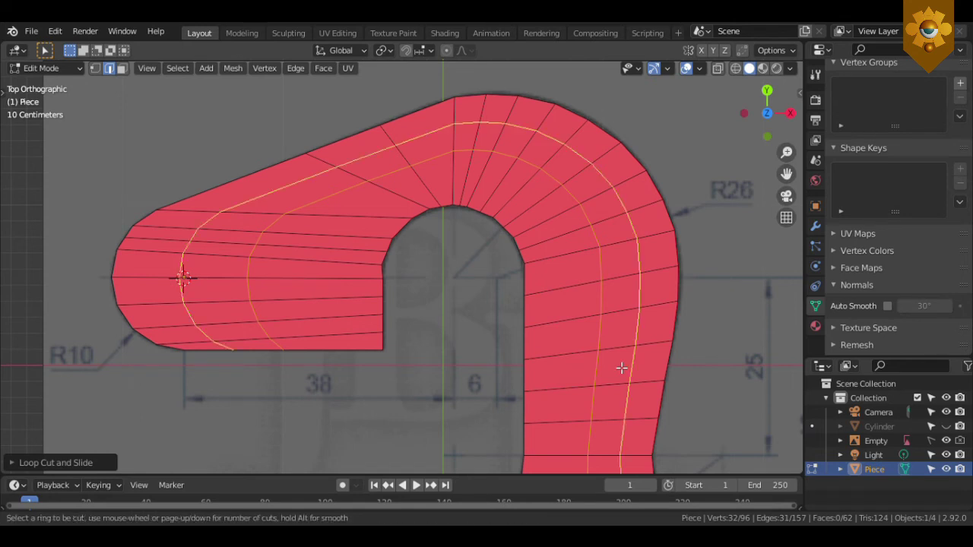
left_click(621, 368)
right_click(621, 368)
key("ctrl+r")
left_click(582, 357)
right_click(581, 358)
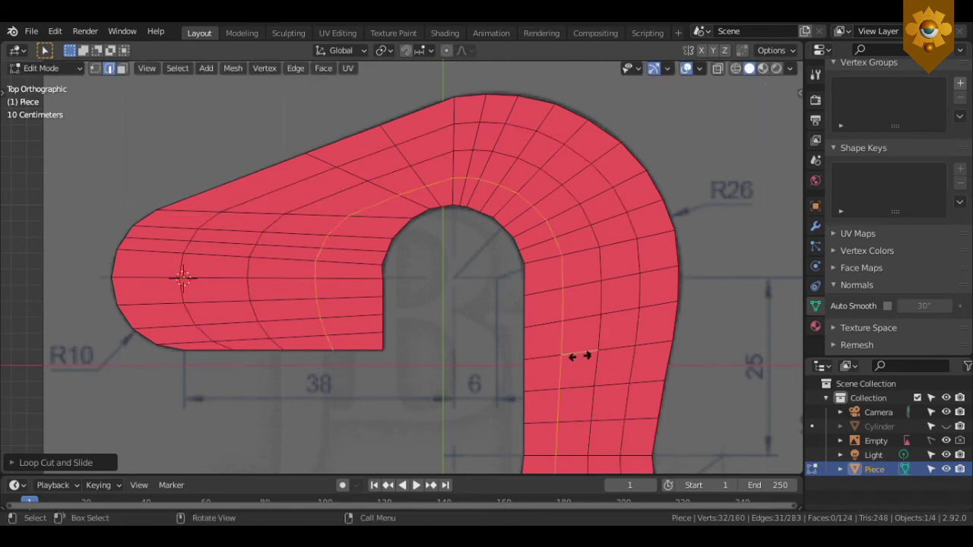
- Add two more loops, sliding them close to the inner and outer rims
key("ctrl+r")
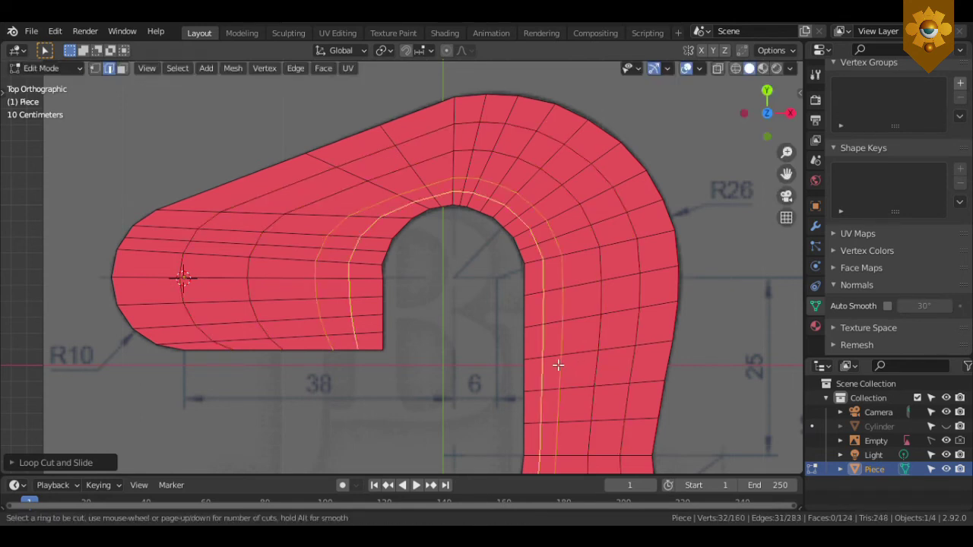
left_click(558, 365)
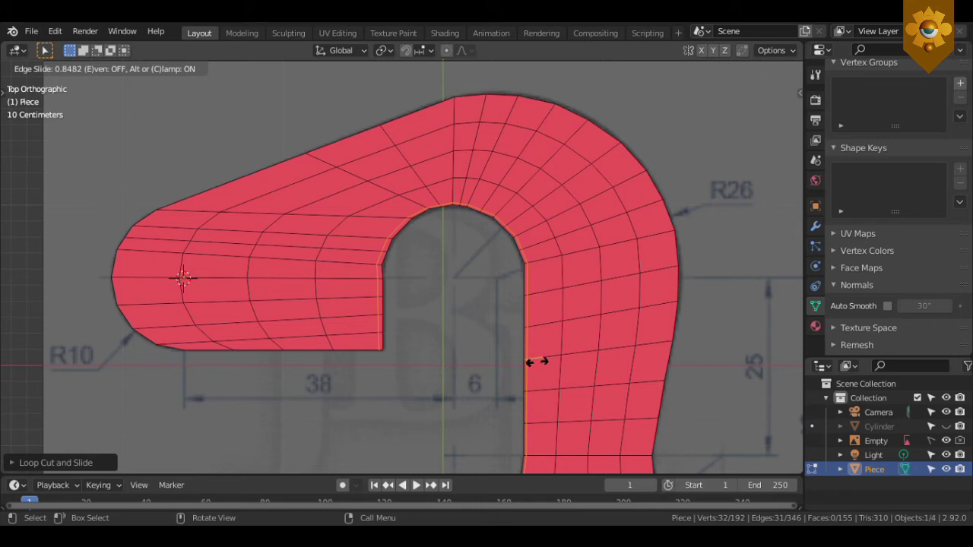
left_click(541, 365)
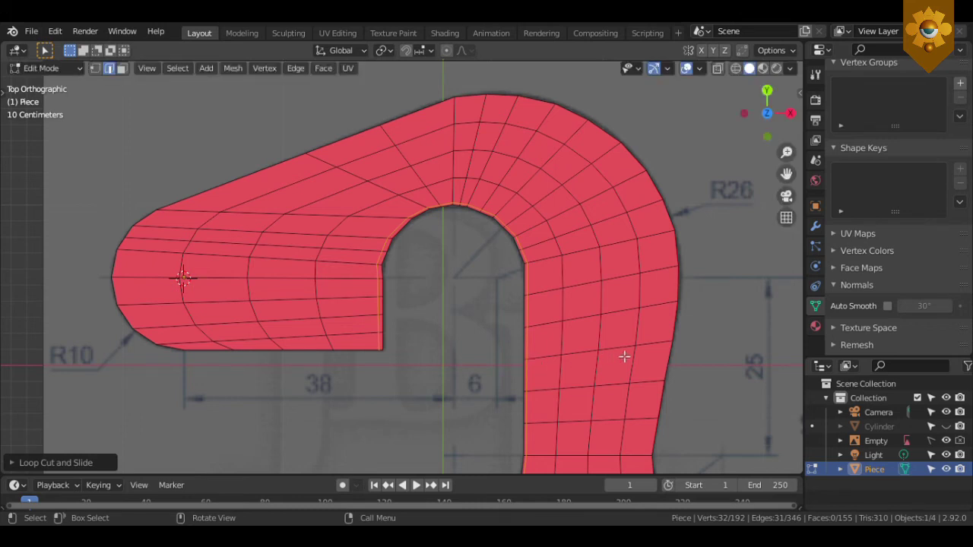
key("ctrl+r")
left_click(645, 353)
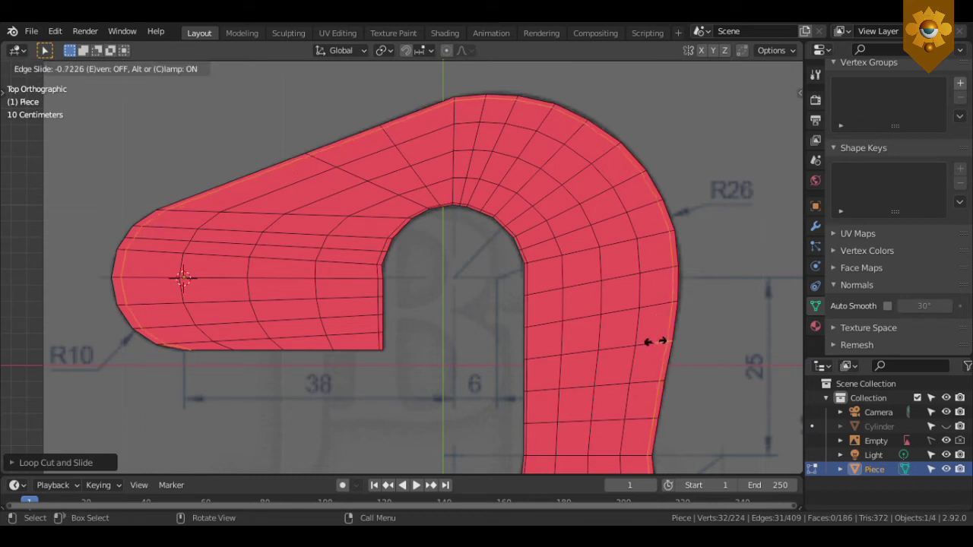
left_click(661, 347)
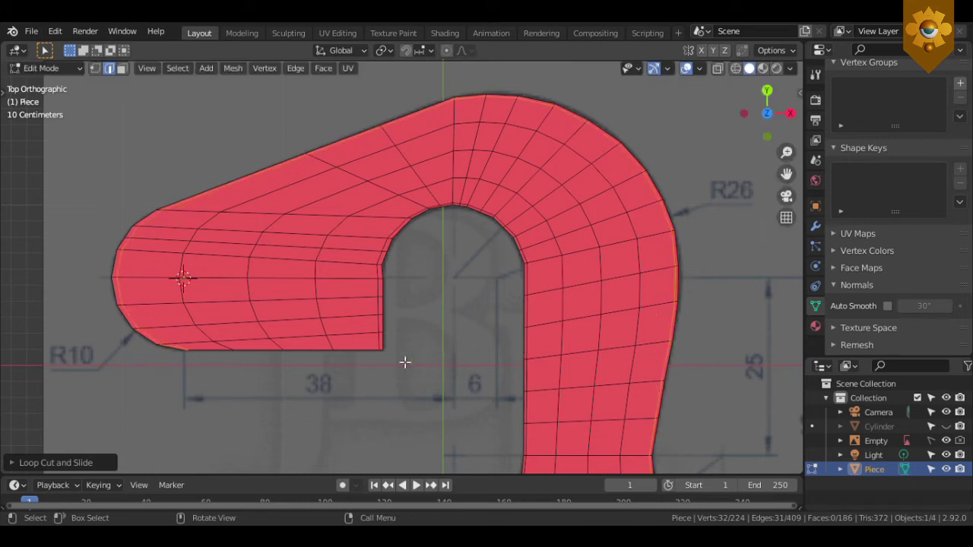
- Add an edge loop slid close to the hook's lower edge
scroll(403, 363, "up", 1)
key("ctrl+r")
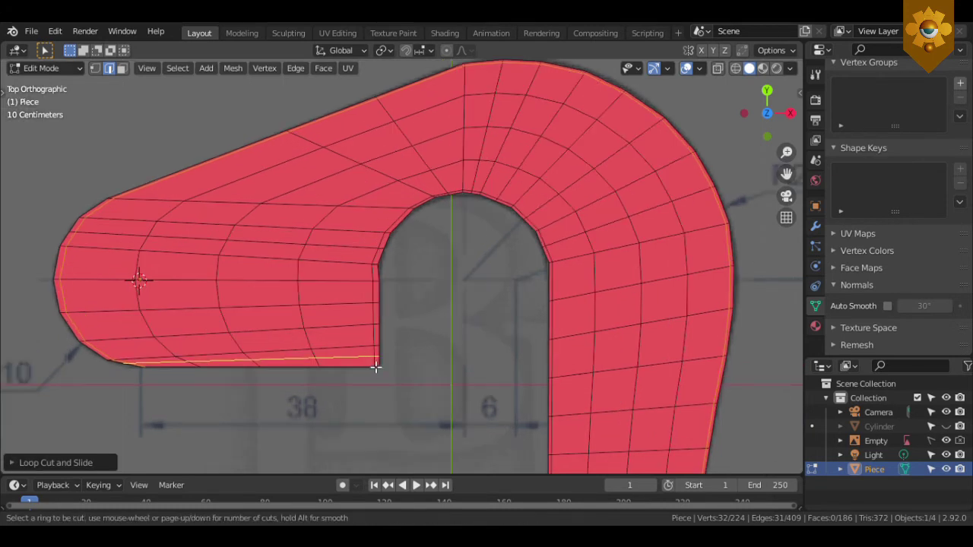
left_click(375, 368)
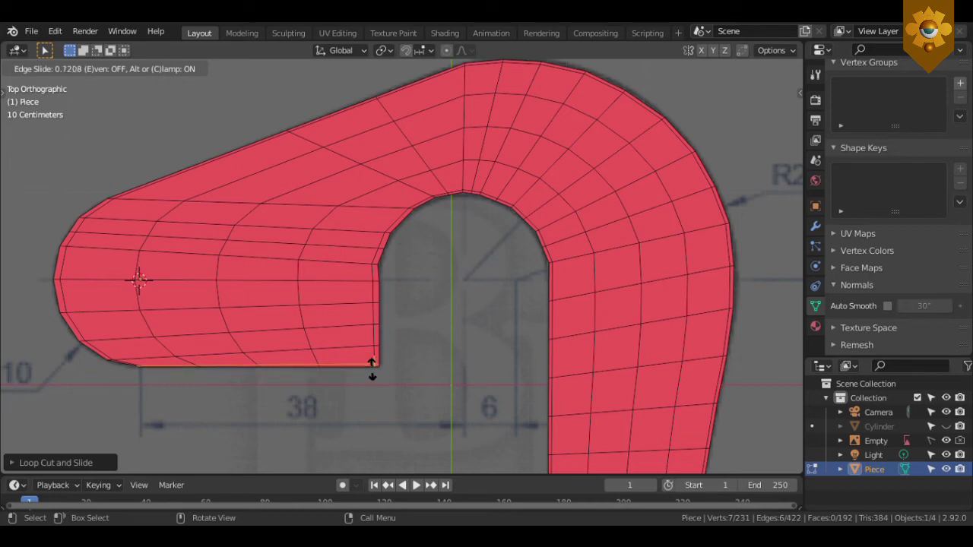
left_click(375, 374)
- Add two edge loops across the rectangular base, sliding them toward its top and bottom
scroll(495, 374, "down", 2)
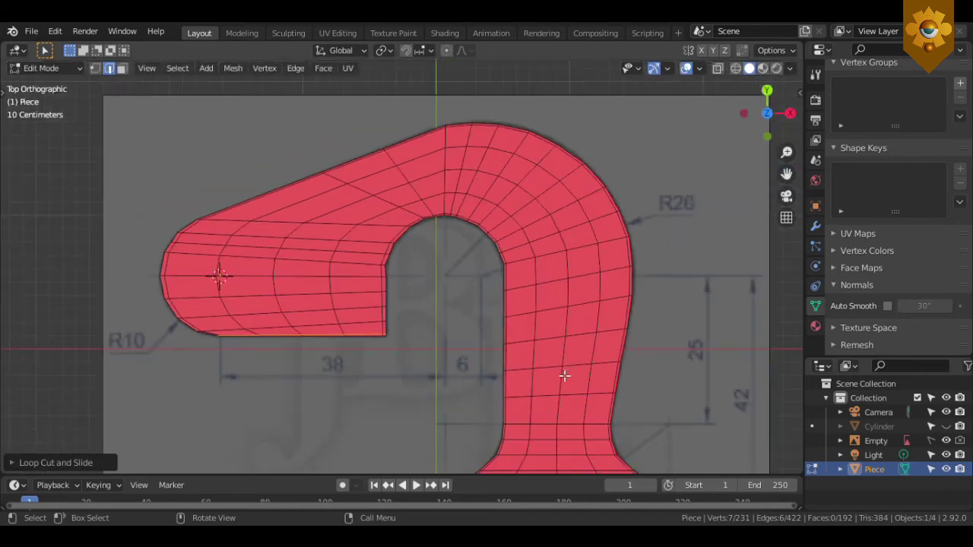
middle_click_drag(563, 373, 628, 352, "shift")
scroll(628, 352, "up", 2)
middle_click_drag(656, 398, 567, 352, "shift")
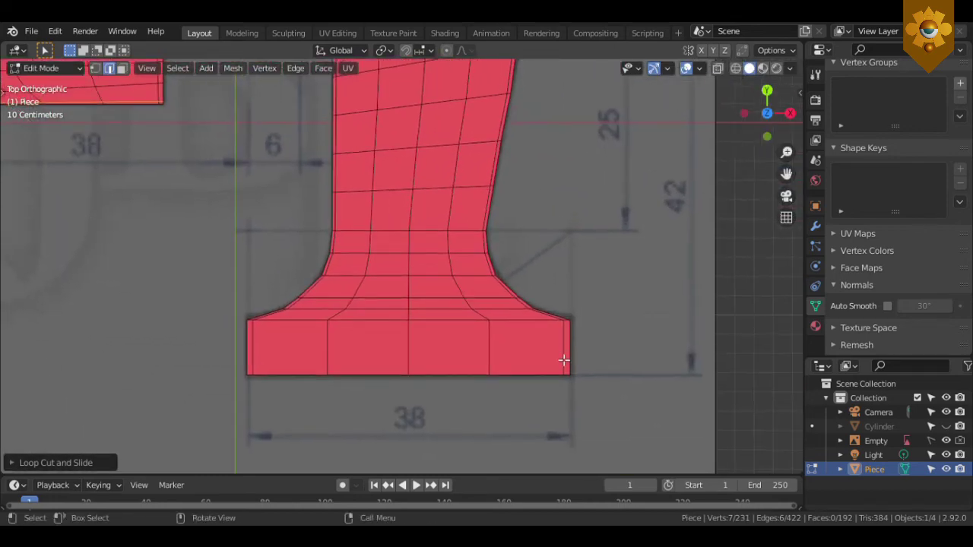
key("ctrl+r")
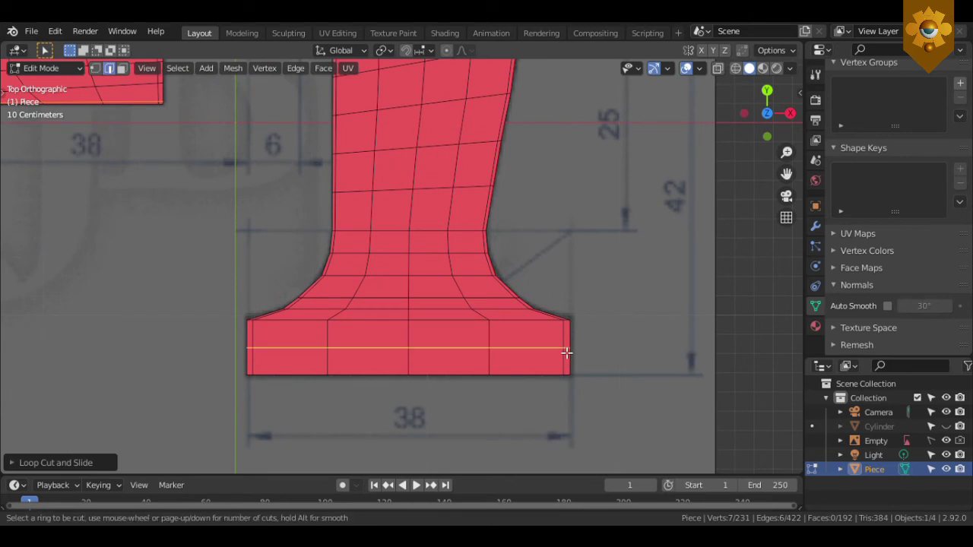
left_click(567, 352)
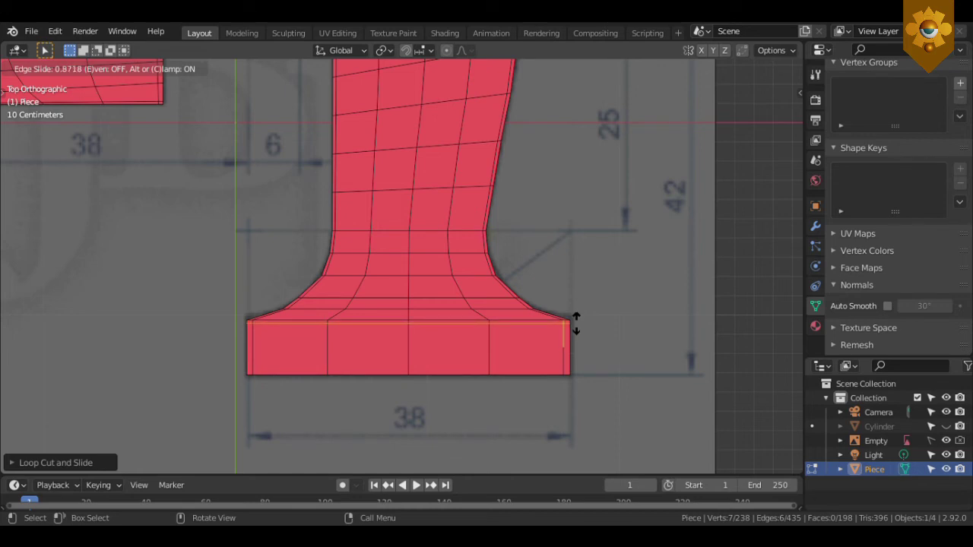
left_click(578, 326)
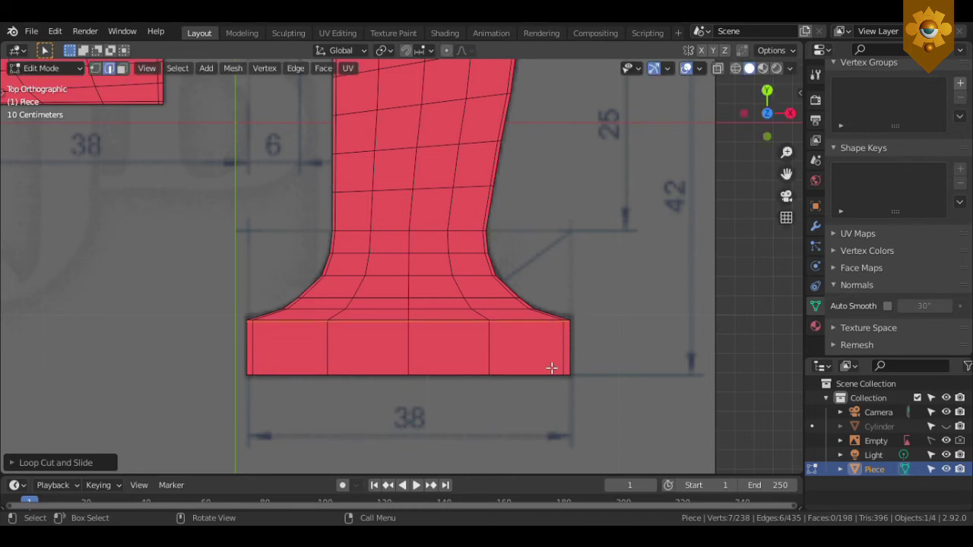
key("ctrl+r")
left_click(578, 366)
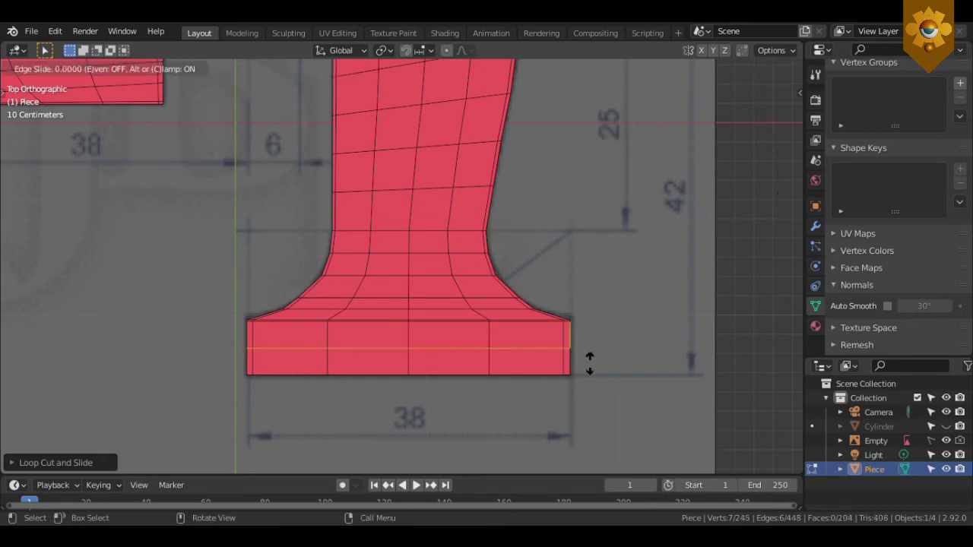
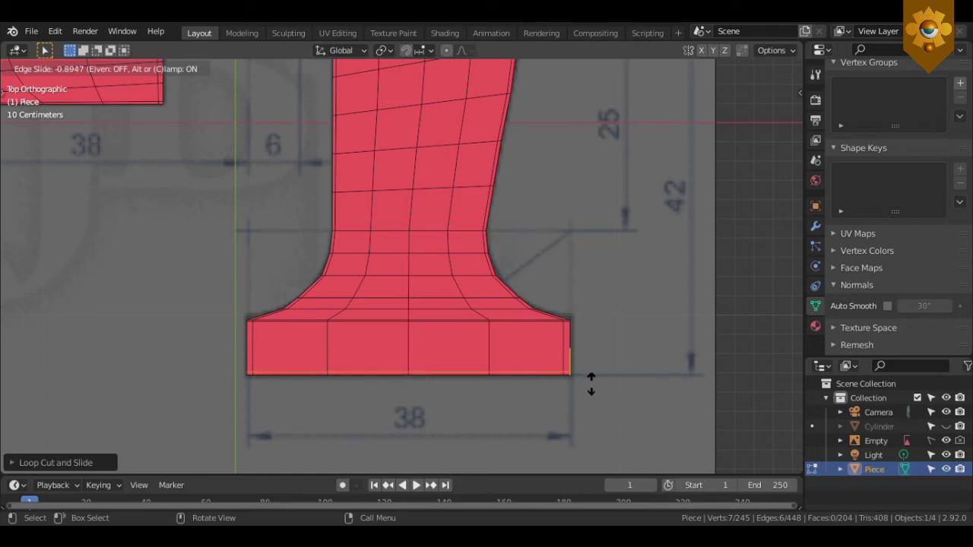
- Confirm the slid loop, then add a horizontal loop cut kept at mid-height across the base
left_click(591, 385)
key("ctrl+r")
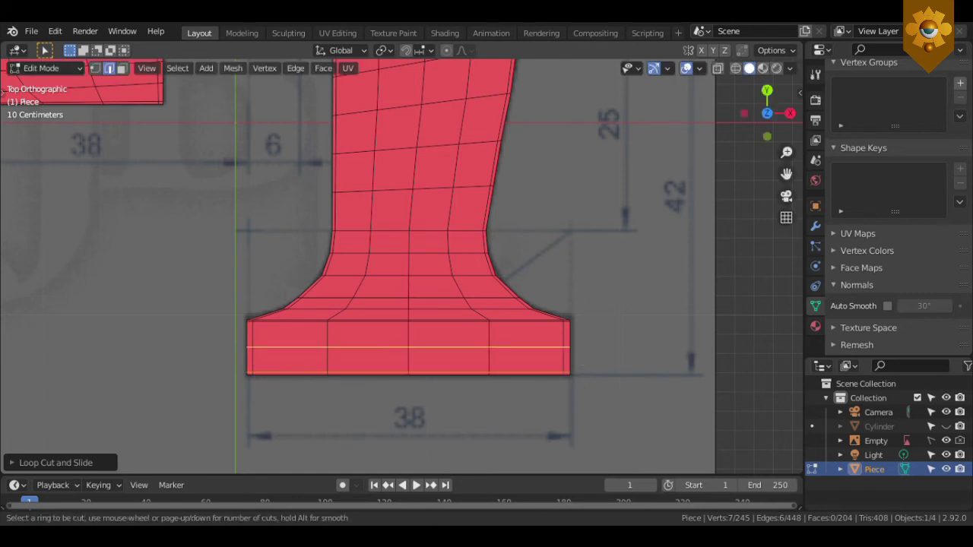
left_click(584, 363)
right_click(581, 362)
- Cancel the unwanted vertical loop cut and select the base's right-side edge
key("ctrl+r")
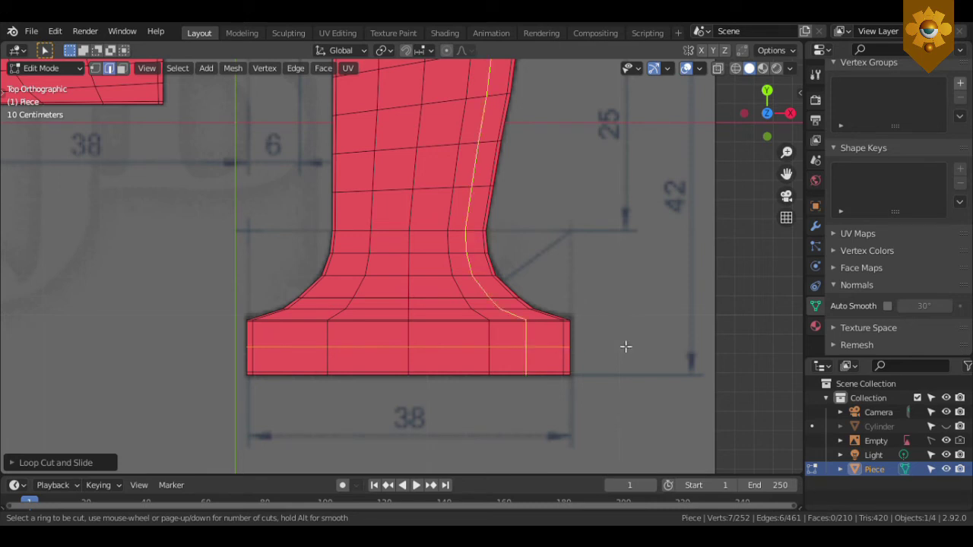
right_click(628, 345)
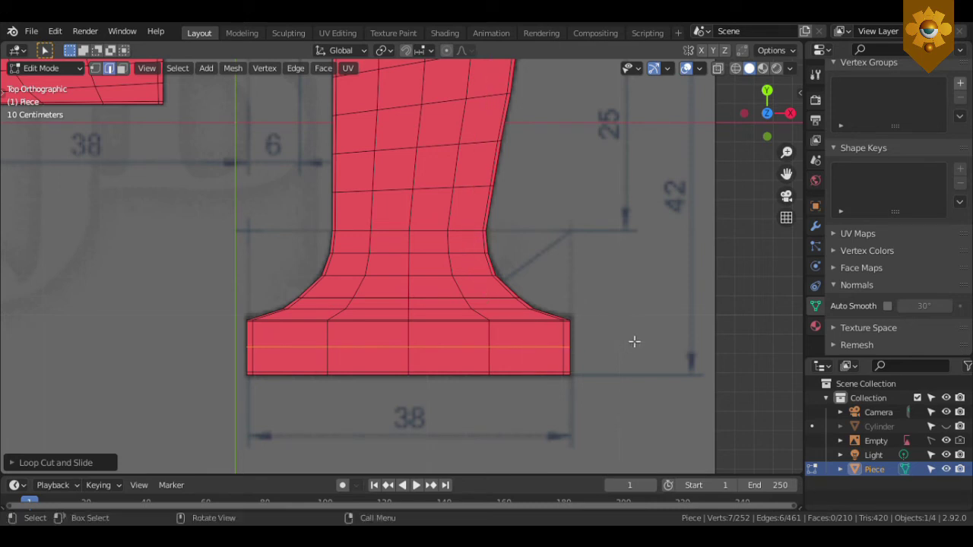
left_click(579, 361, "alt")
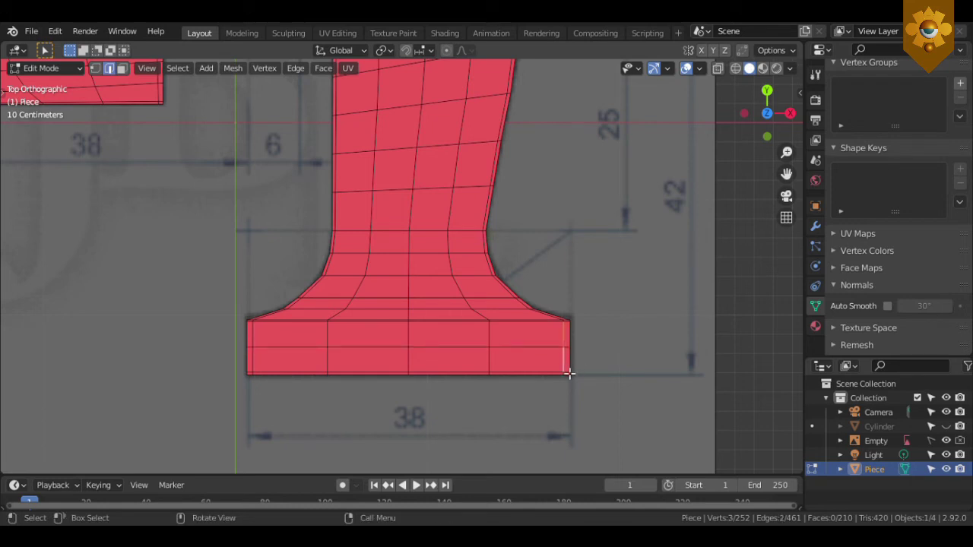
mouse_move(602, 362)
middle_mouse_down("shift")
mouse_move(527, 326)
mouse_move(482, 235)
mouse_move(457, 220)
middle_mouse_up("shift")
scroll(558, 322, "up", 6)
- Add the bottom edge to the selection and slide the right-end edges against the right border
left_click(581, 342, "shift")
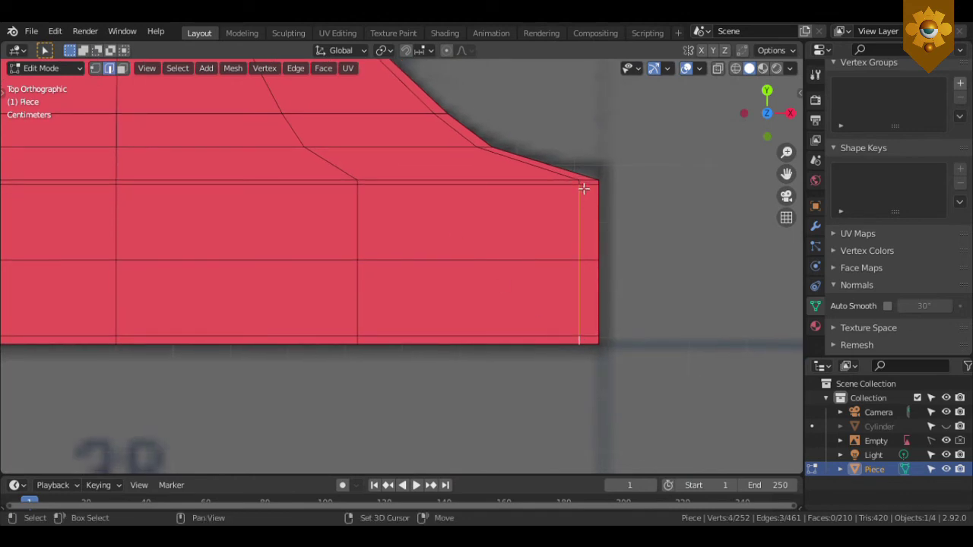
key("g")
key("g")
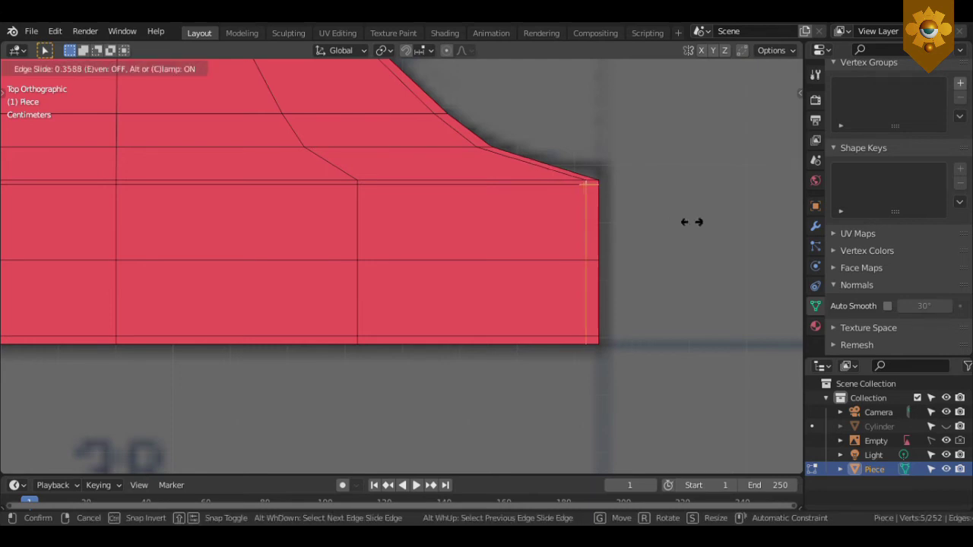
left_click(721, 216)
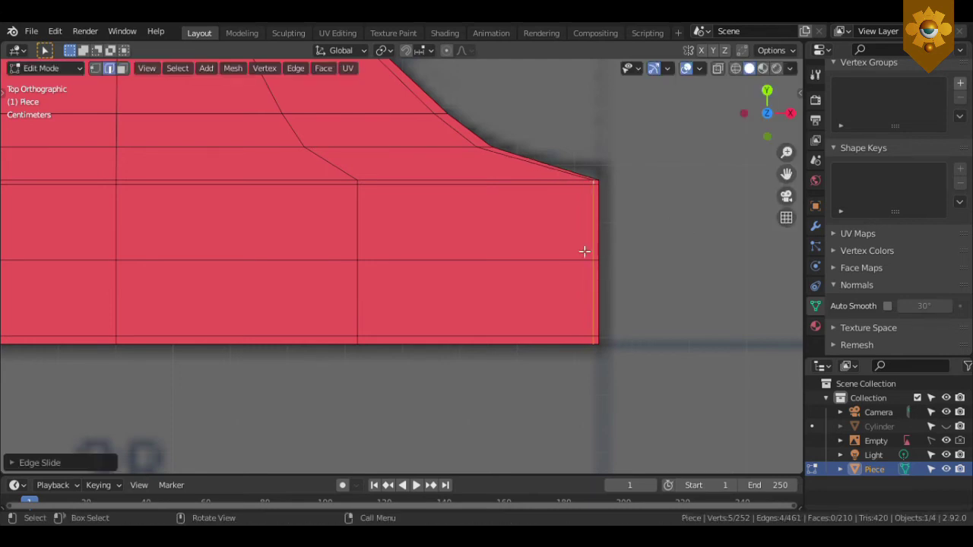
scroll(324, 278, "down", 1)
- Select the four left-end vertical edges and slide them close to the left border
middle_click_drag(324, 278, 736, 291, "shift")
scroll(263, 324, "up", 3)
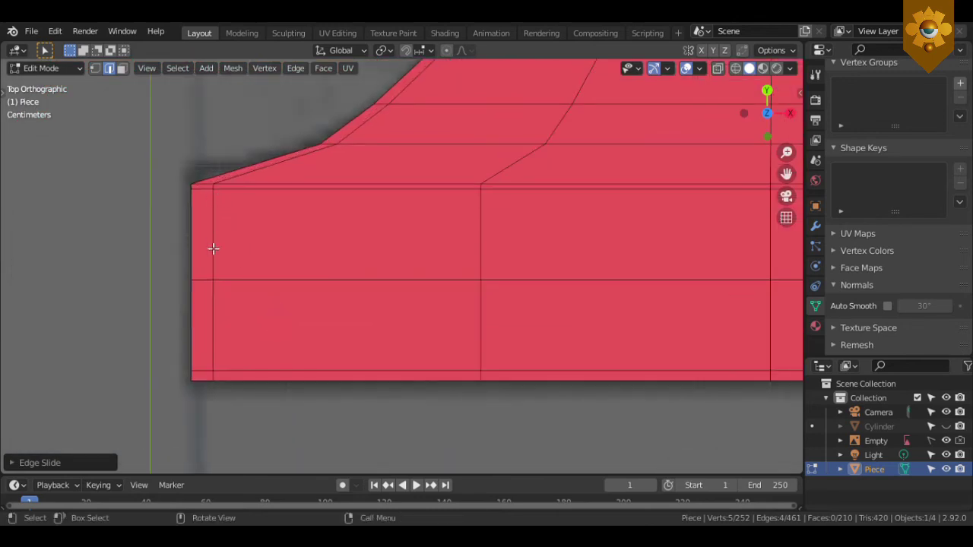
left_click(214, 251)
left_click(221, 306, "shift")
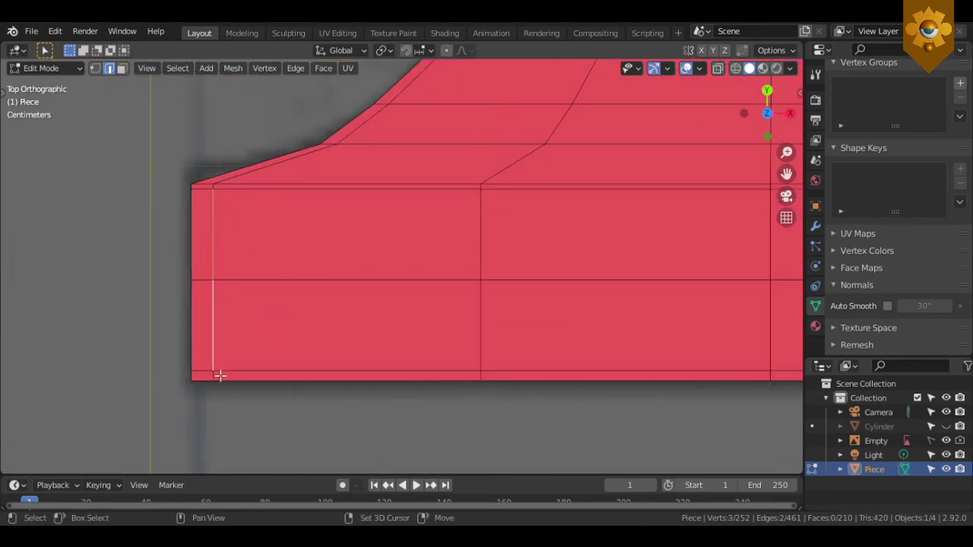
left_click(220, 376, "shift")
left_click(310, 250, "shift")
key("g")
key("g")
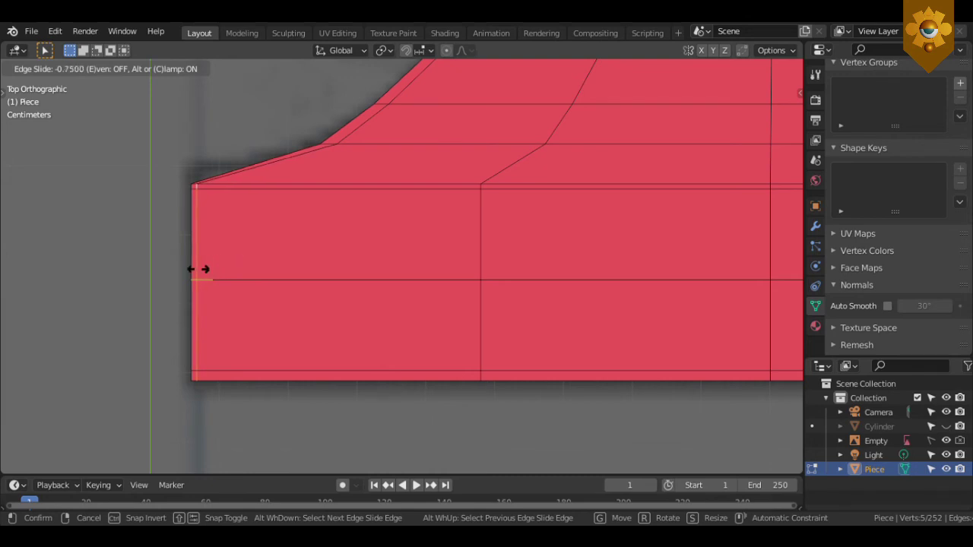
left_click(197, 276)
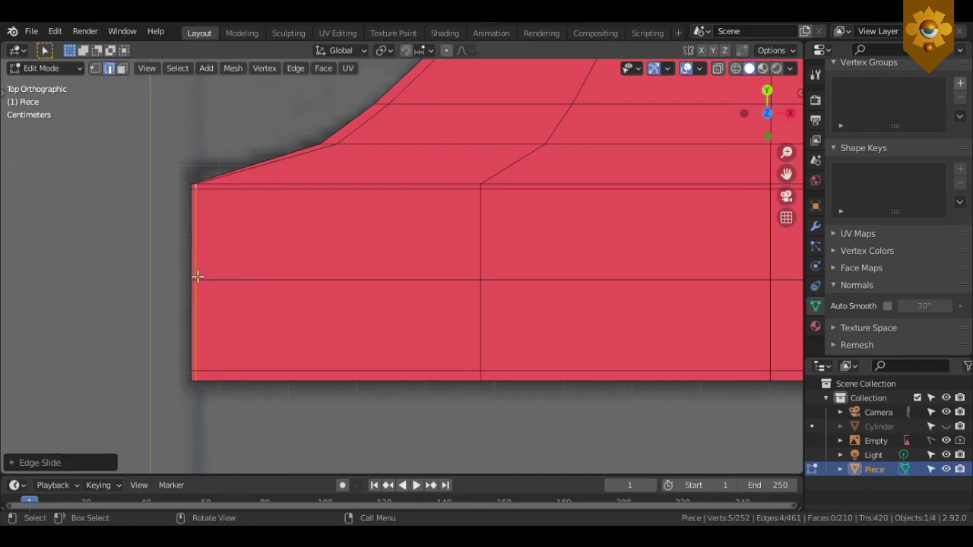
scroll(357, 260, "down", 3)
scroll(357, 259, "down", 5)
scroll(439, 226, "down", 4)
- From the front view, extrude the whole hook shape upward about 0.04 m into a slab
middle_click_drag(378, 215, 396, 295, "shift")
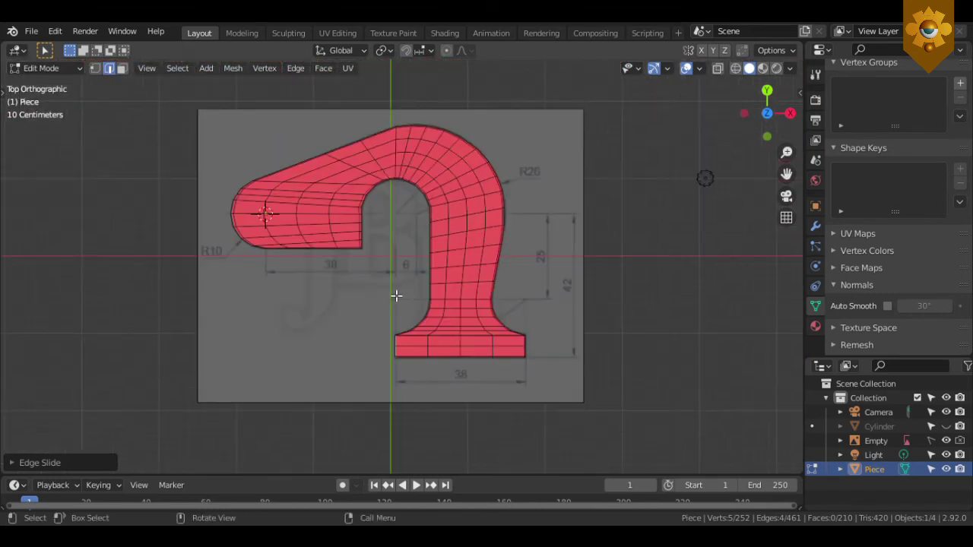
scroll(397, 296, "up", 3)
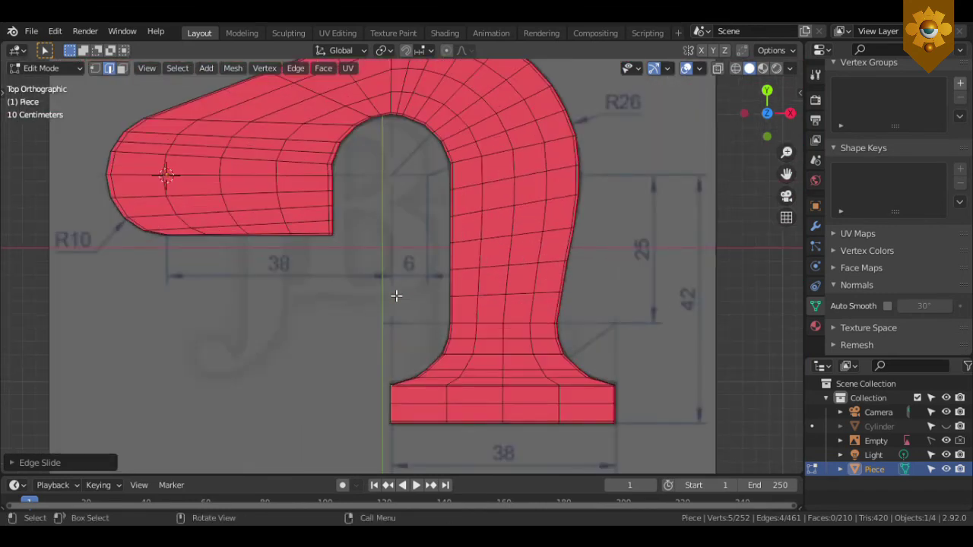
key("a")
key("KP_1")
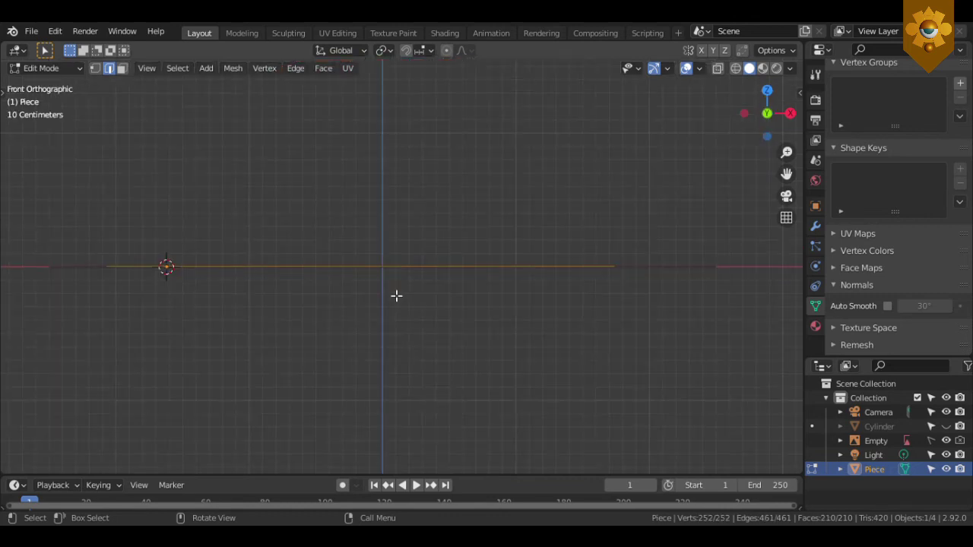
scroll(396, 296, "up", 1)
key("e")
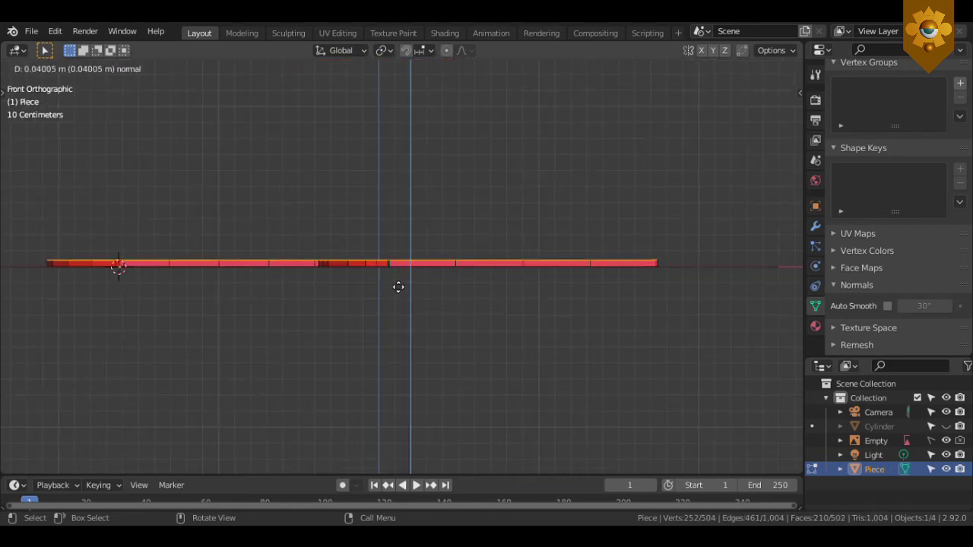
left_click(398, 279)
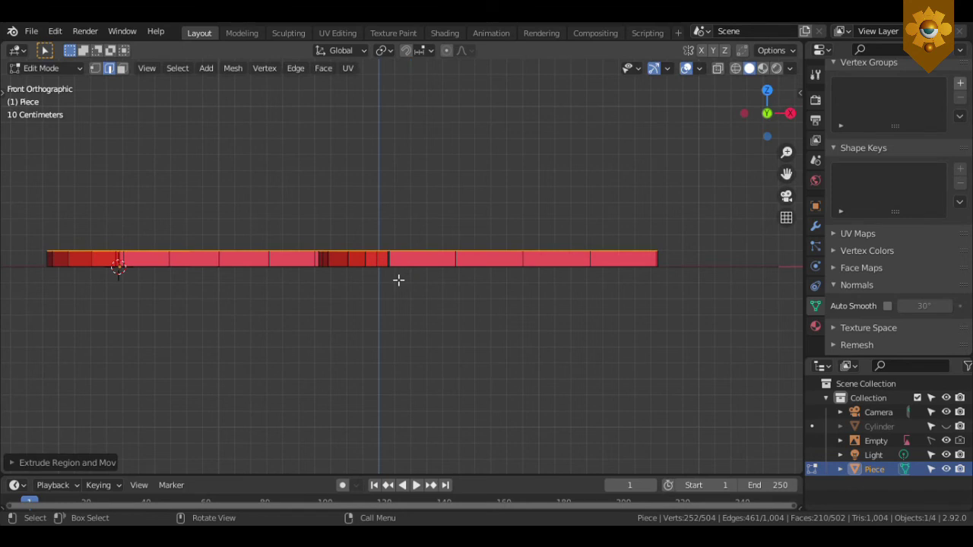
- Return to Object Mode and apply Shade Smooth to the plate
key("Tab")
scroll(403, 226, "down", 1)
mouse_move(415, 160)
middle_mouse_down()
mouse_move(443, 288)
mouse_move(458, 238)
middle_mouse_up()
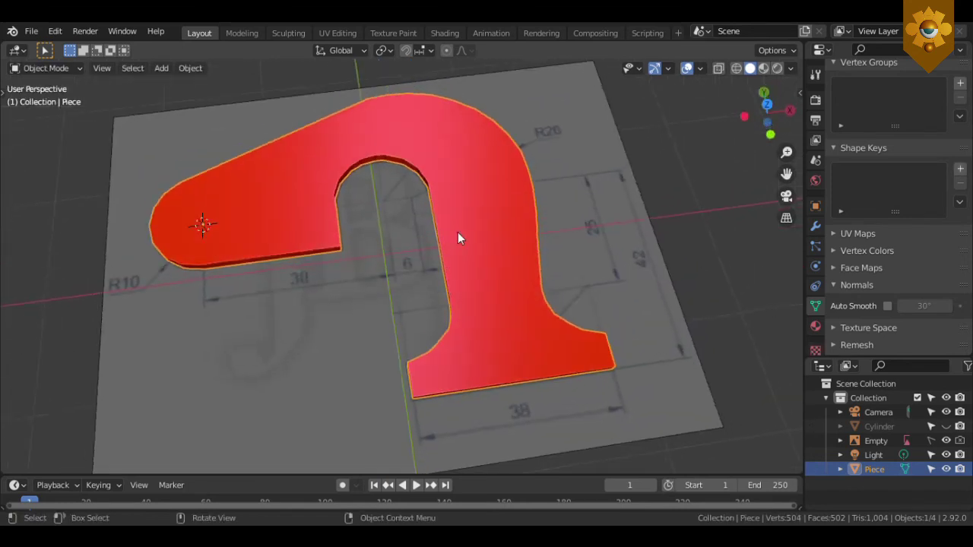
scroll(488, 208, "up", 2)
right_click(488, 208)
left_click(488, 208)
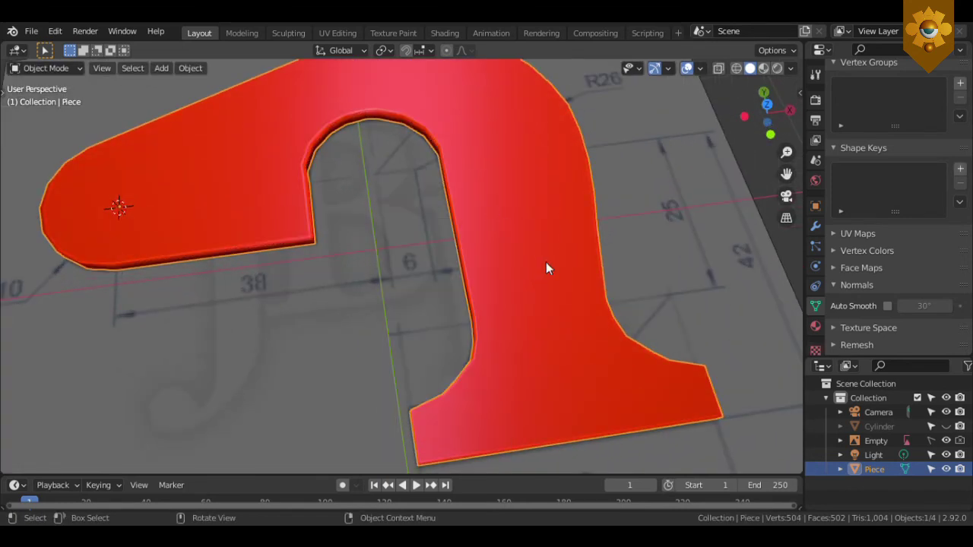
- Enable Auto Smooth at 30° and add a level-2 subdivision to the plate
left_click(888, 307)
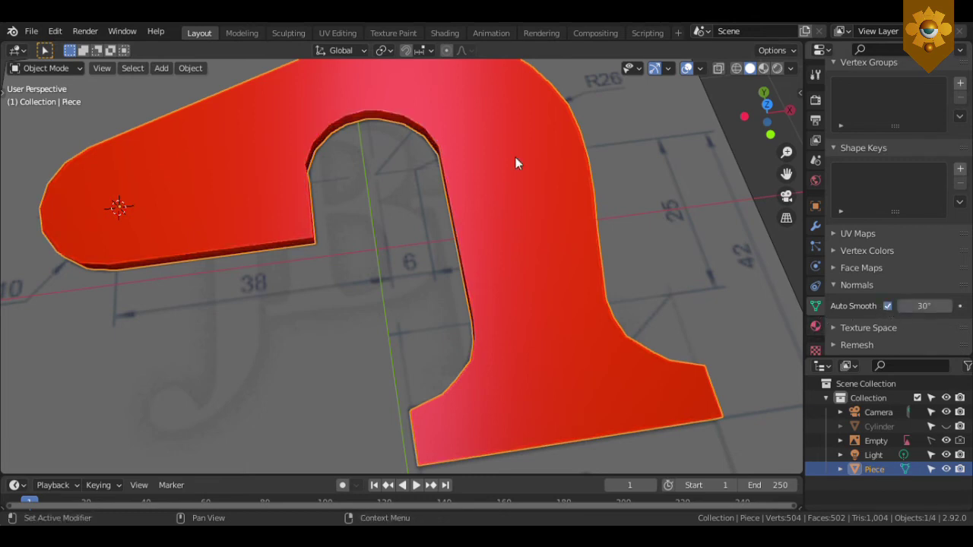
key("ctrl+2")
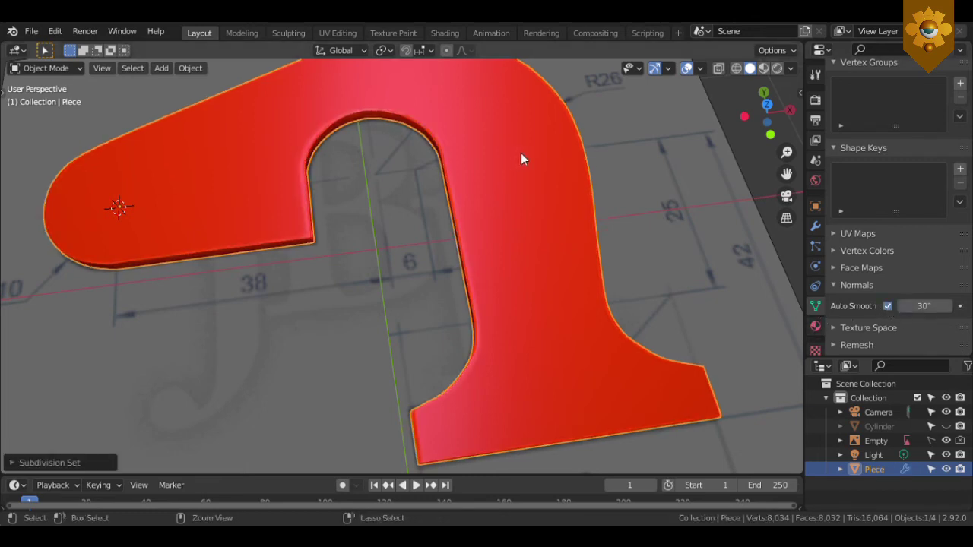
mouse_move(489, 252)
middle_mouse_down()
mouse_move(538, 208)
mouse_move(494, 230)
middle_mouse_up()
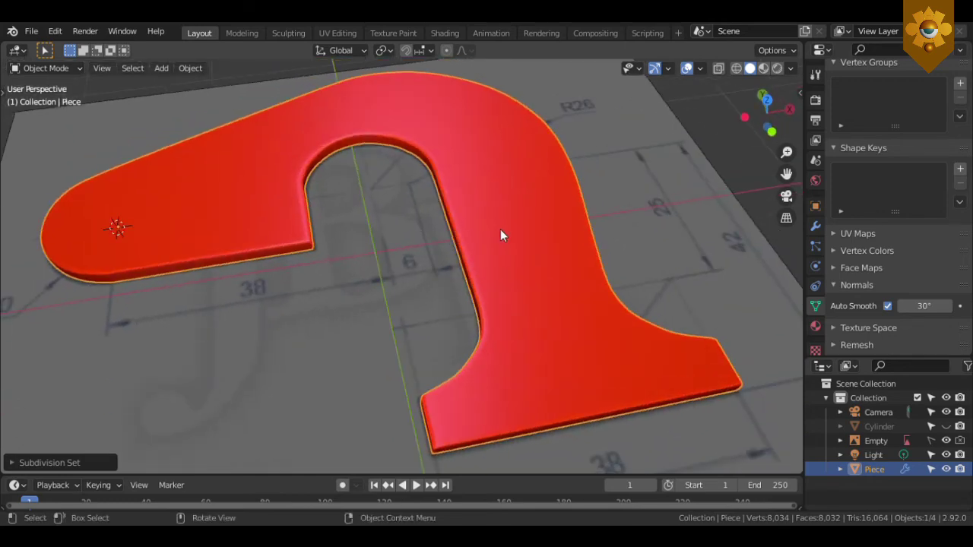
- Switch to top view and hide the reference image Empty in the Outliner
key("KP_7")
scroll(501, 231, "down", 3)
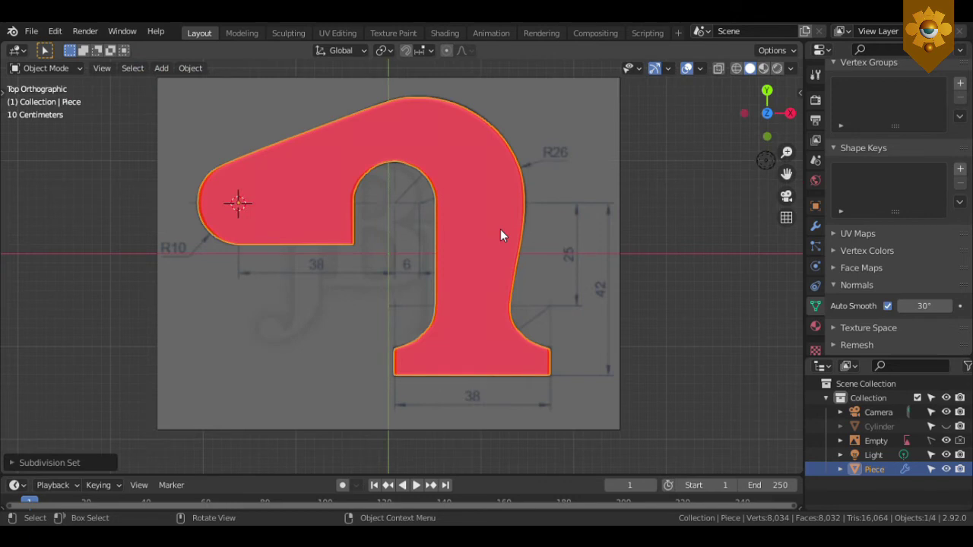
scroll(500, 231, "up", 1)
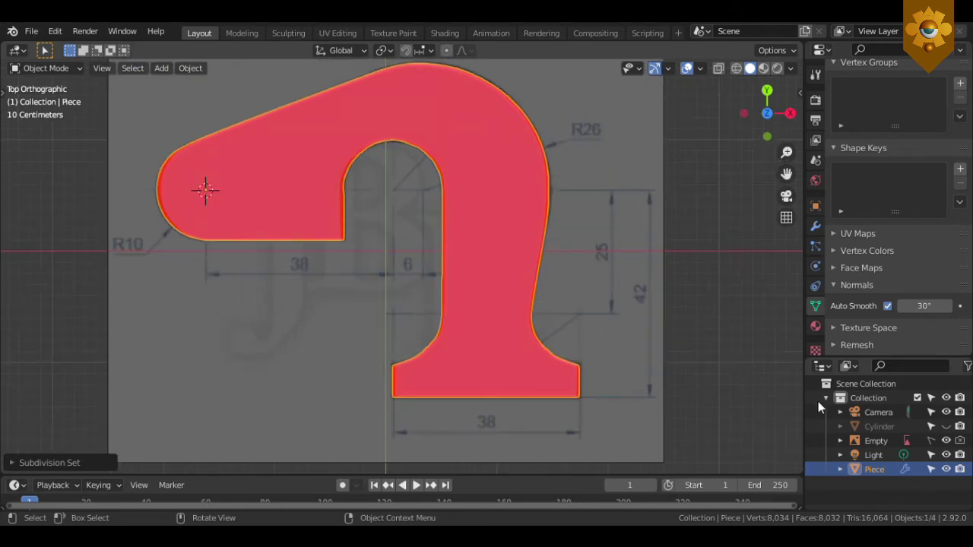
left_click(945, 440)
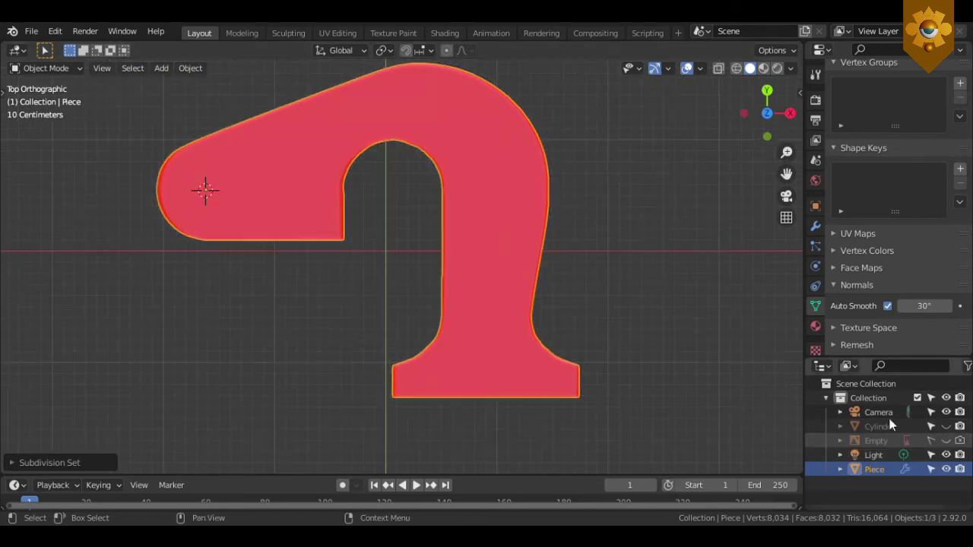
left_click(946, 426)
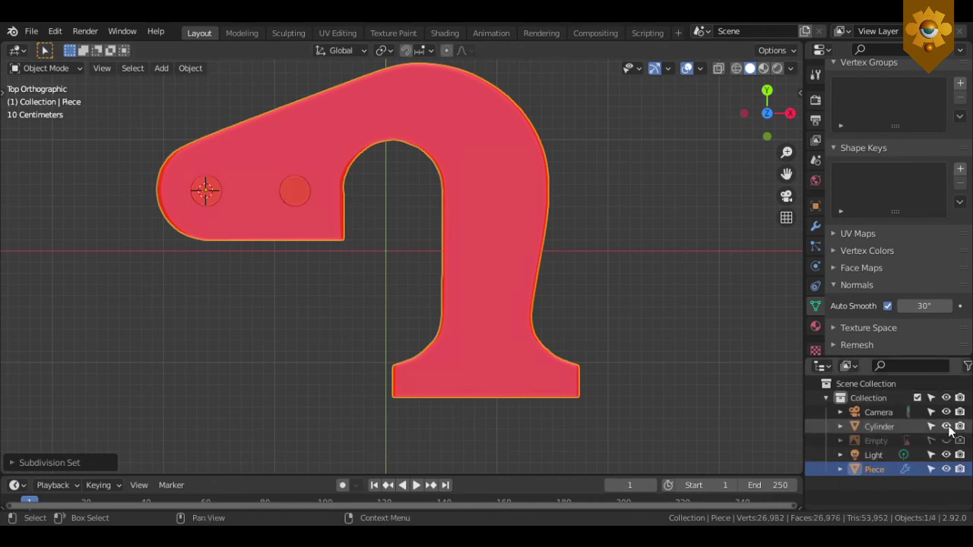
mouse_move(550, 359)
middle_mouse_down()
mouse_move(571, 235)
mouse_move(479, 269)
middle_mouse_up()
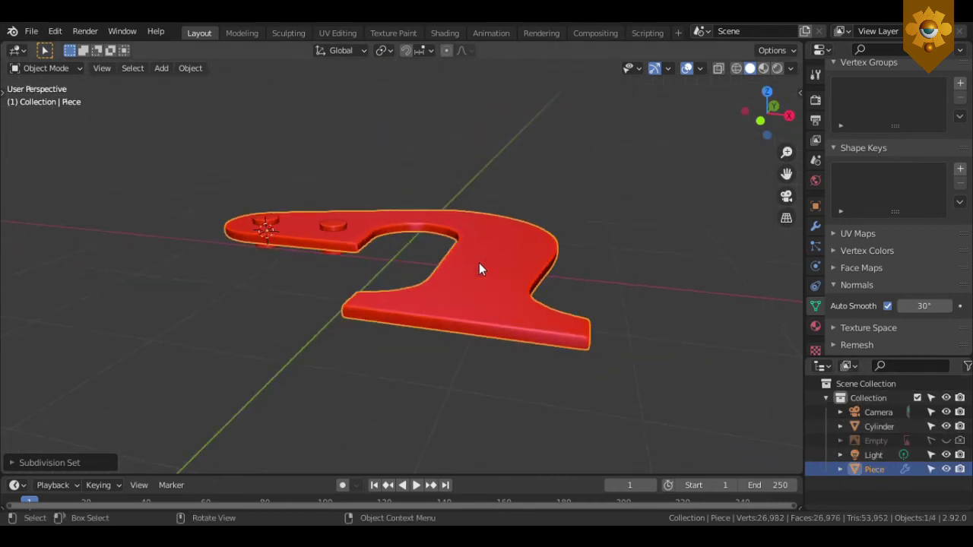
left_click(815, 227)
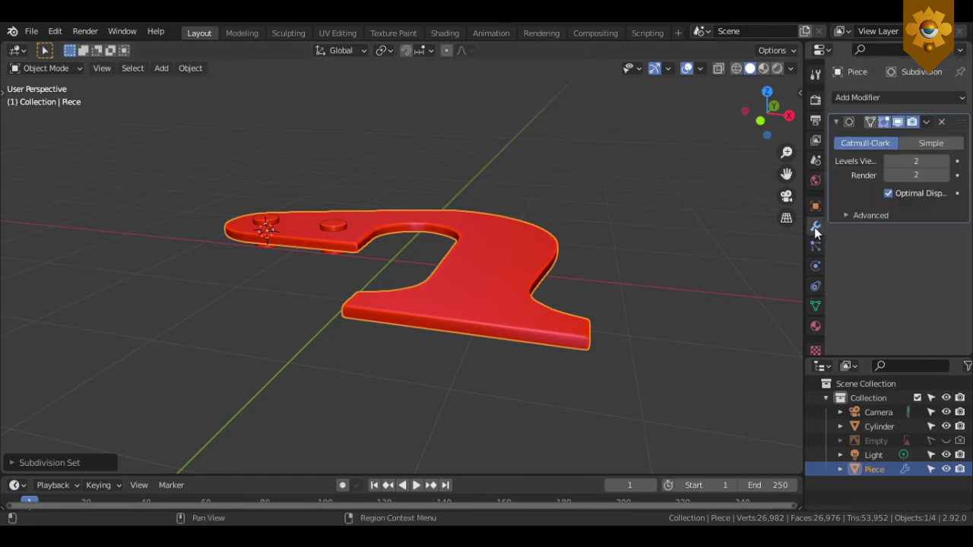
left_click(962, 101)
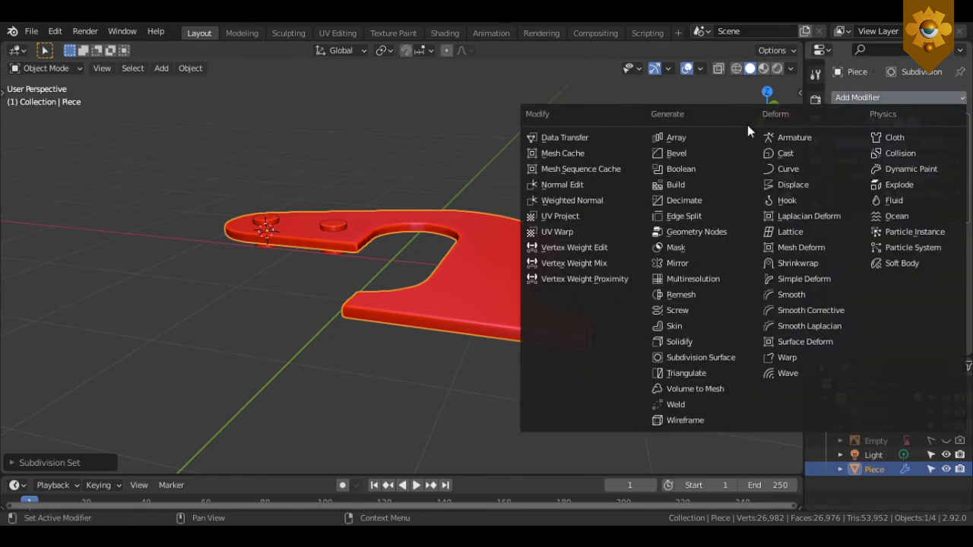
left_click(711, 165)
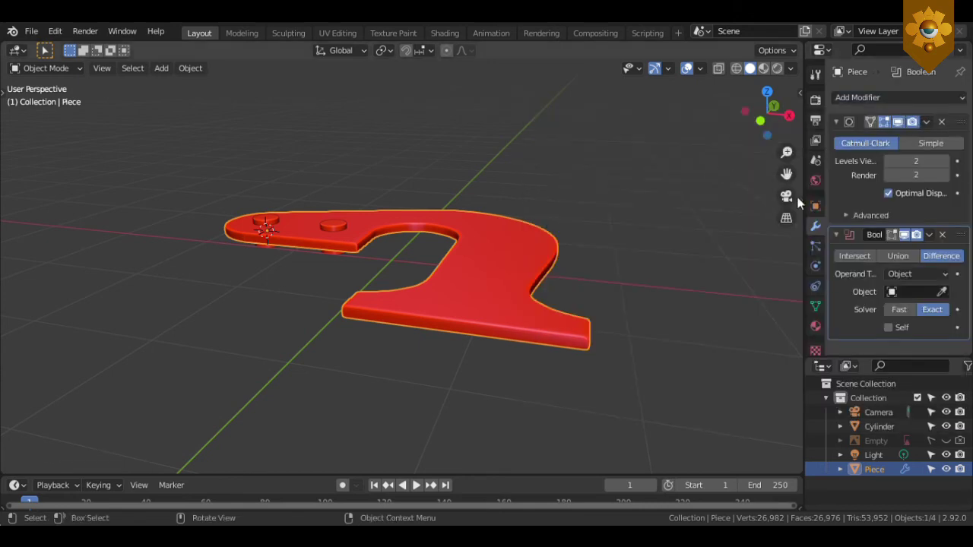
left_click(905, 293)
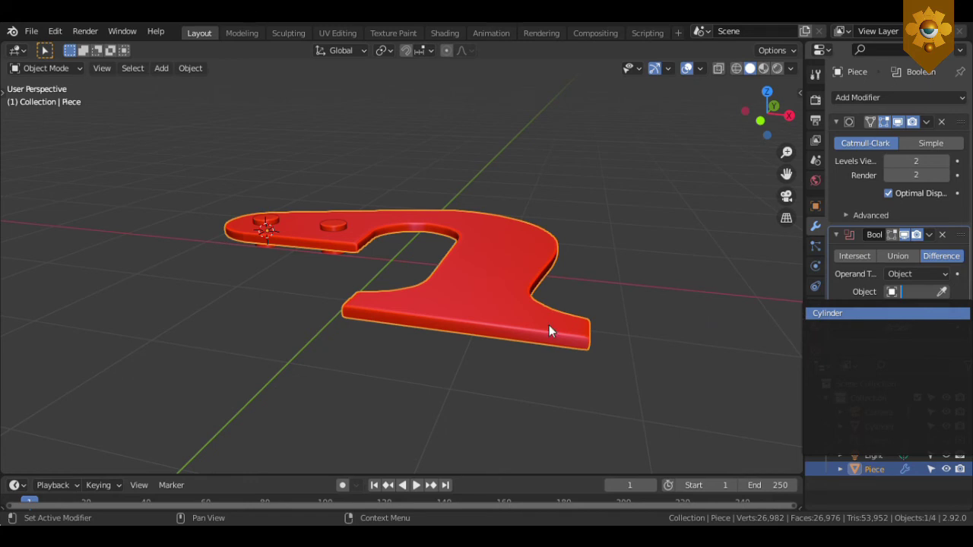
middle_click_drag(488, 321, 698, 422)
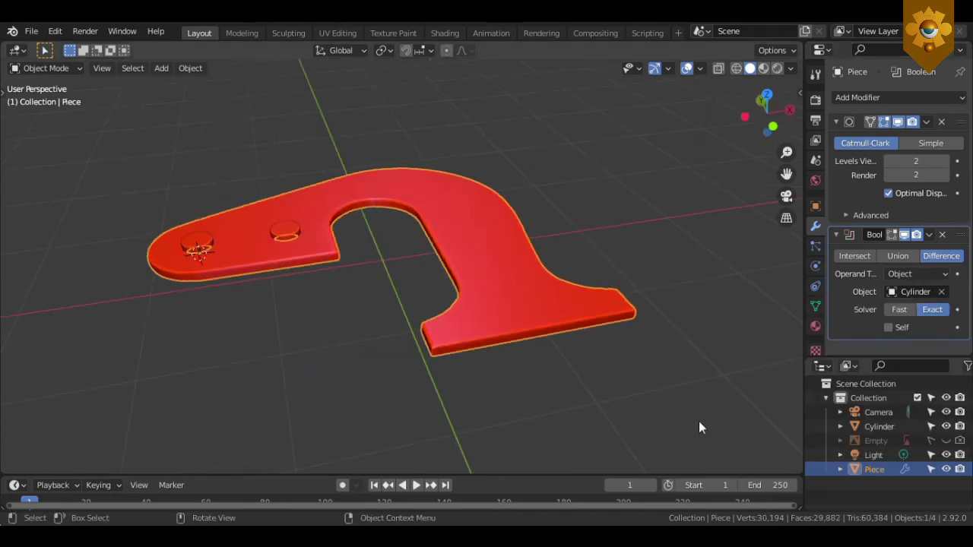
left_click(946, 426)
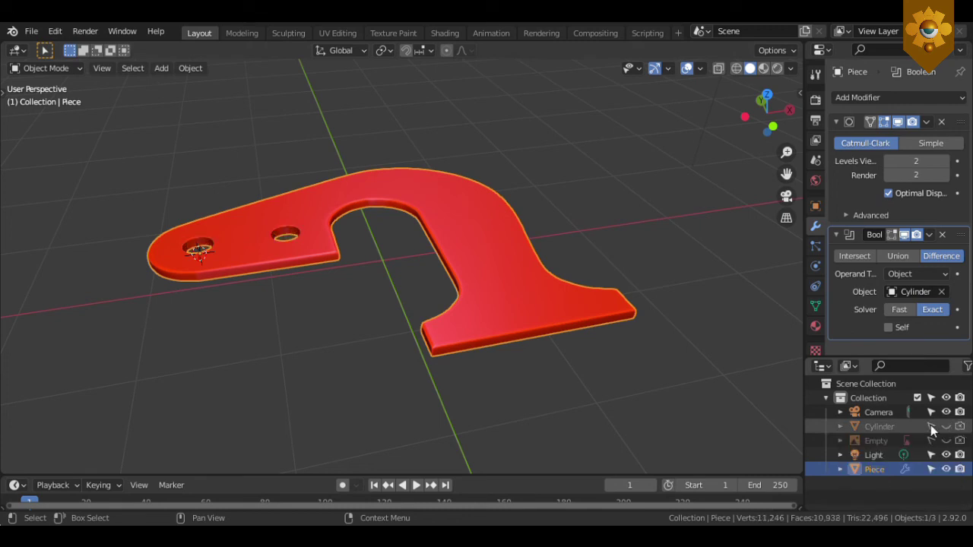
scroll(563, 297, "up", 5)
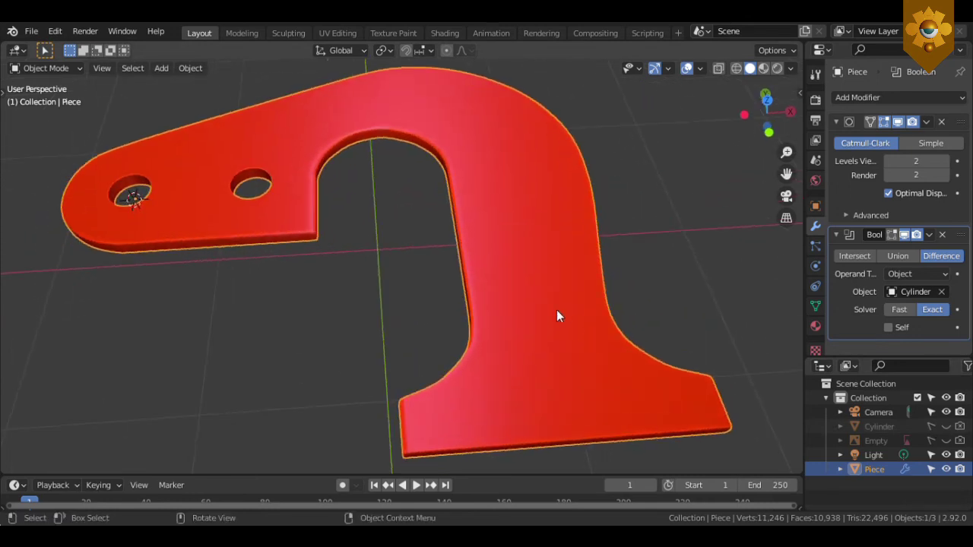
scroll(566, 330, "up", 2)
scroll(564, 349, "up", 1)
scroll(562, 349, "up", 2)
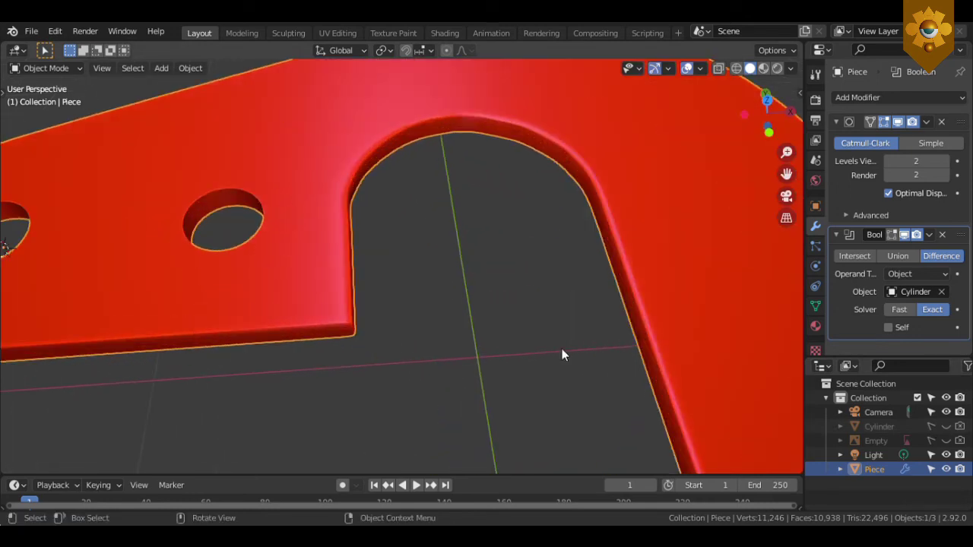
scroll(578, 360, "up", 1)
scroll(580, 367, "down", 2)
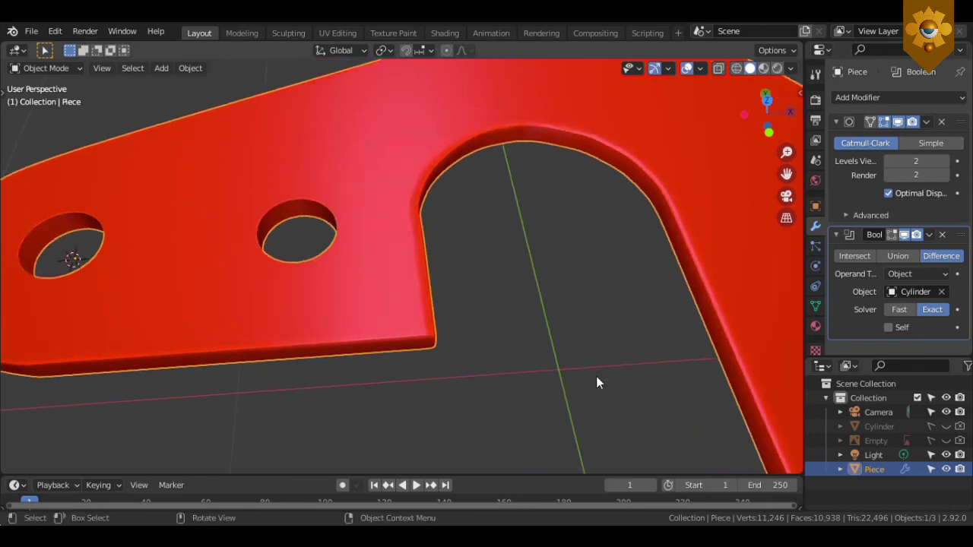
scroll(596, 380, "down", 1)
scroll(609, 368, "down", 1)
mouse_move(610, 363)
middle_mouse_down()
mouse_move(500, 345)
mouse_move(612, 297)
mouse_move(643, 246)
mouse_move(656, 250)
mouse_move(610, 221)
mouse_move(534, 206)
mouse_move(286, 228)
mouse_move(340, 306)
mouse_move(441, 330)
mouse_move(393, 328)
mouse_move(463, 310)
middle_mouse_up()
scroll(339, 307, "down", 2)
scroll(461, 309, "up", 1)
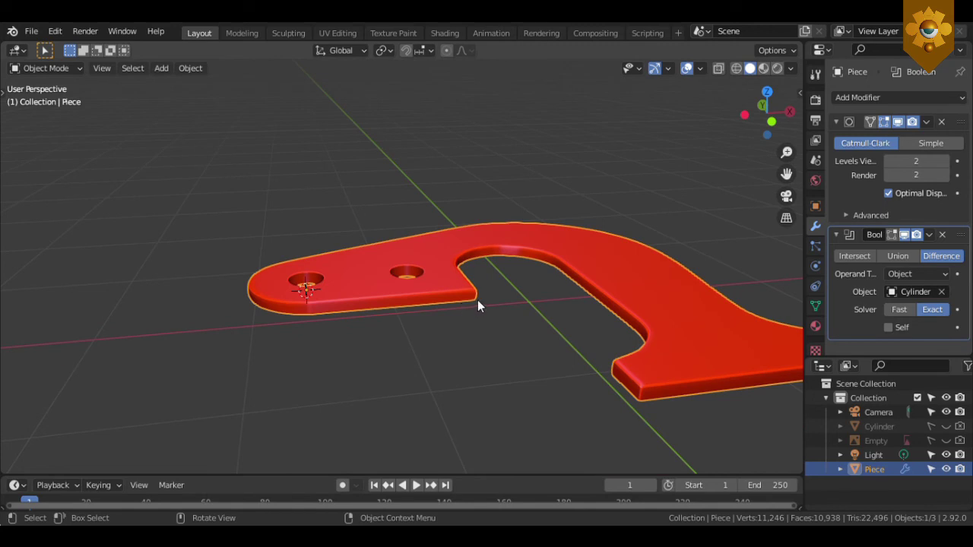
- In Edit Mode, add an unslid edge loop around the plate's thickness
key("Tab")
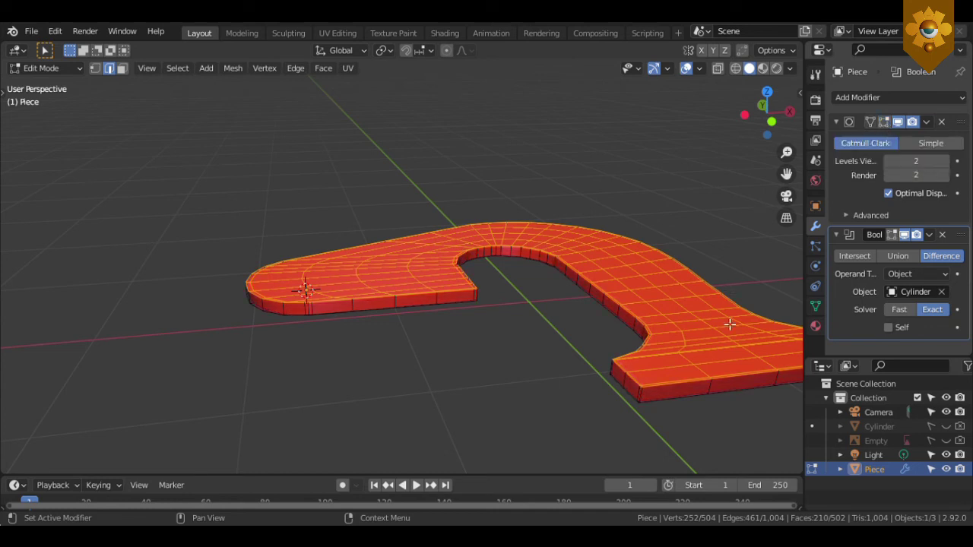
middle_click_drag(744, 346, 717, 309)
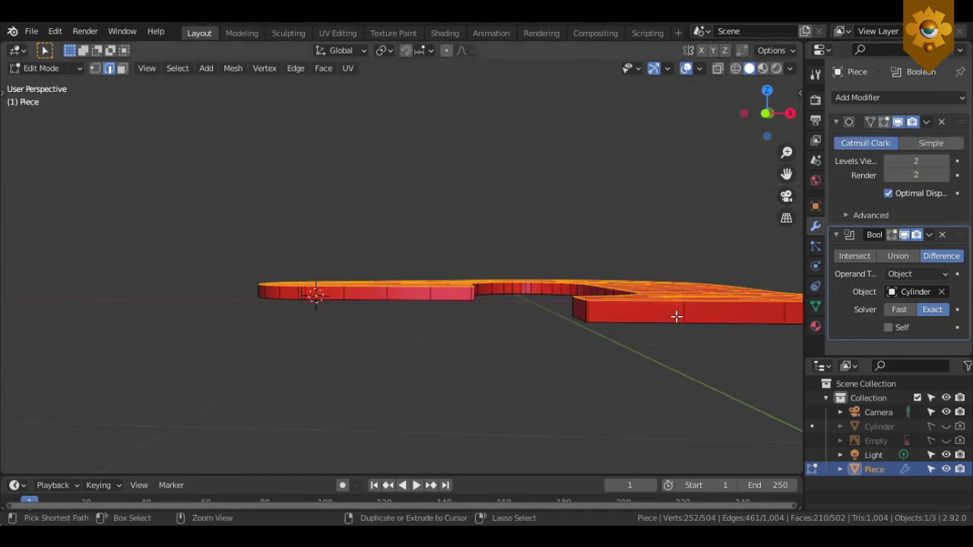
key("ctrl+r")
left_click(695, 319)
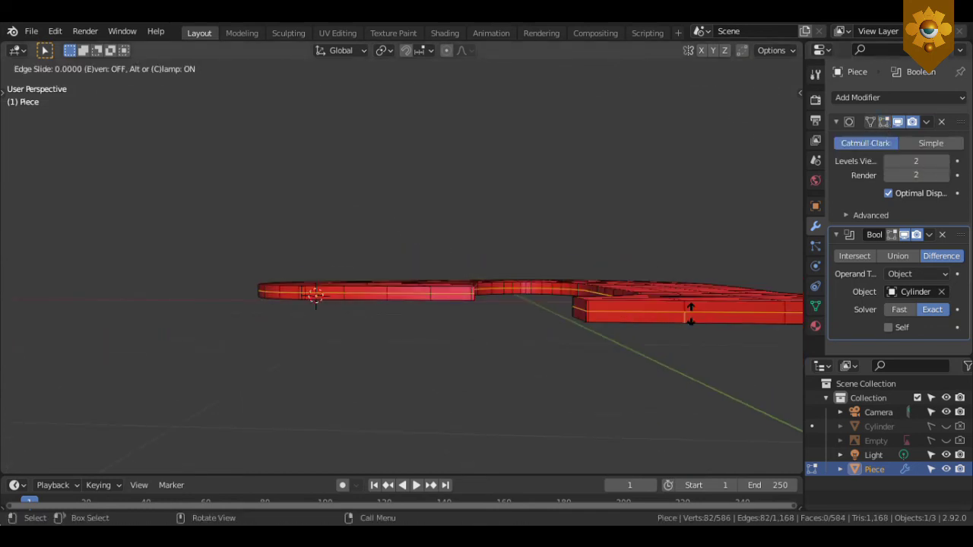
left_click(696, 319)
- Bevel the selected thickness edges by about 0.045 with 2 segments
middle_click_drag(619, 294, 600, 315)
scroll(600, 315, "up", 2)
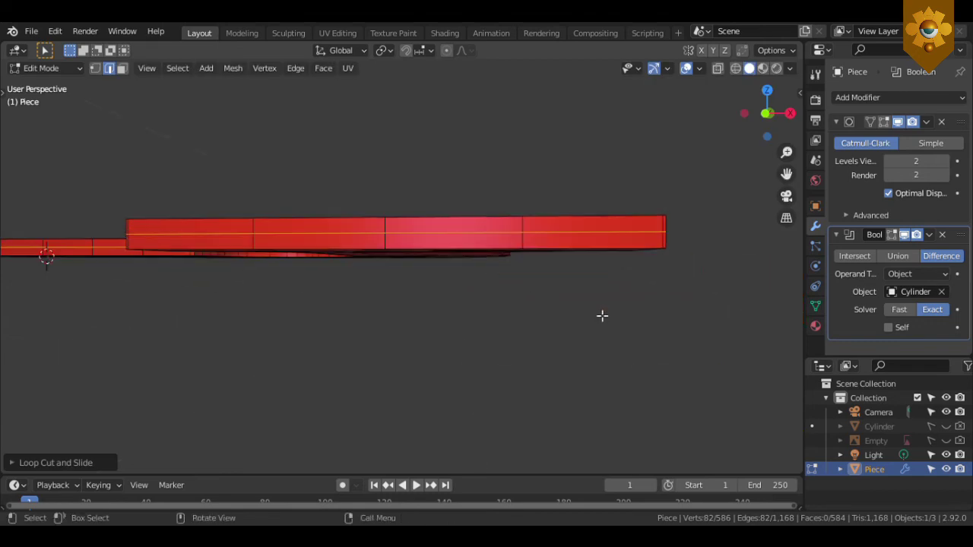
key("ctrl+b")
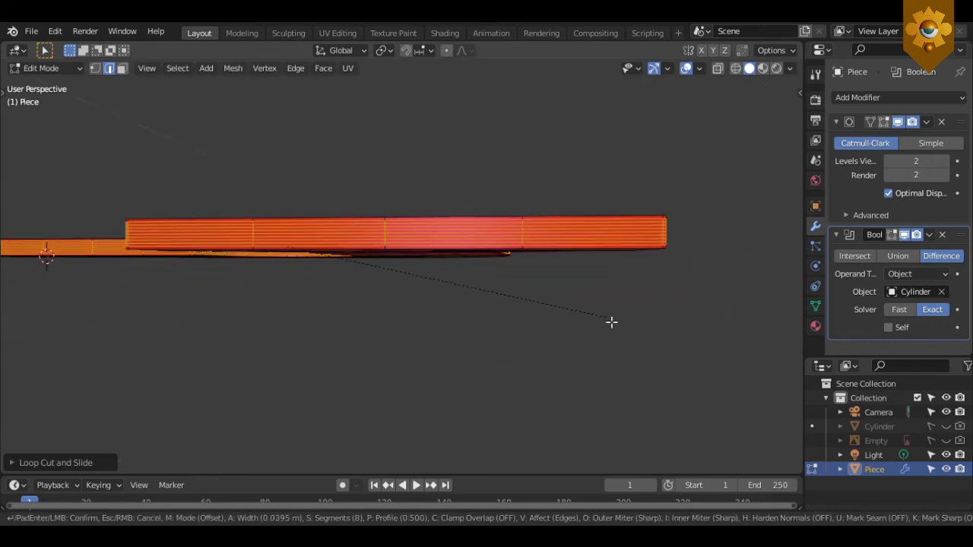
scroll(611, 321, "down", 1)
scroll(611, 321, "down", 1)
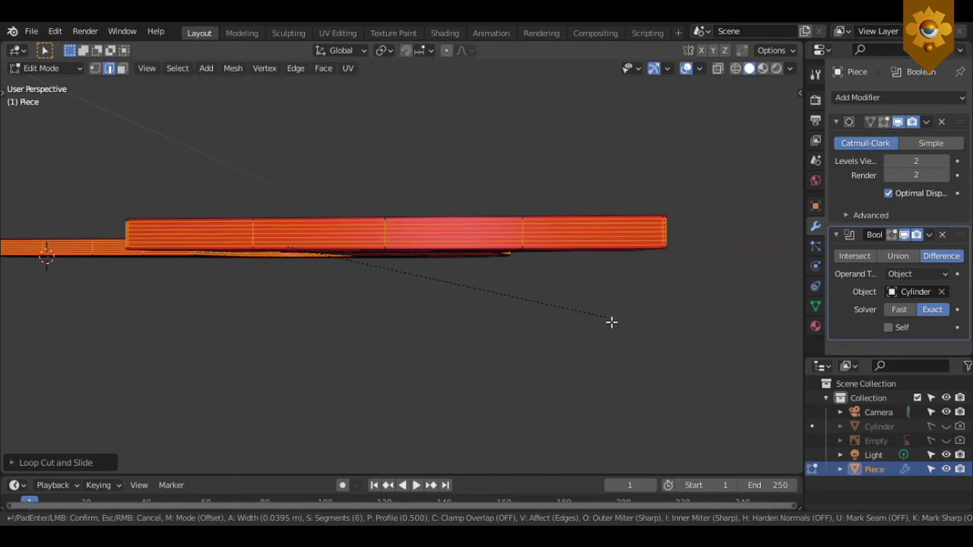
scroll(611, 321, "down", 1)
scroll(612, 322, "down", 2)
scroll(612, 322, "down", 1)
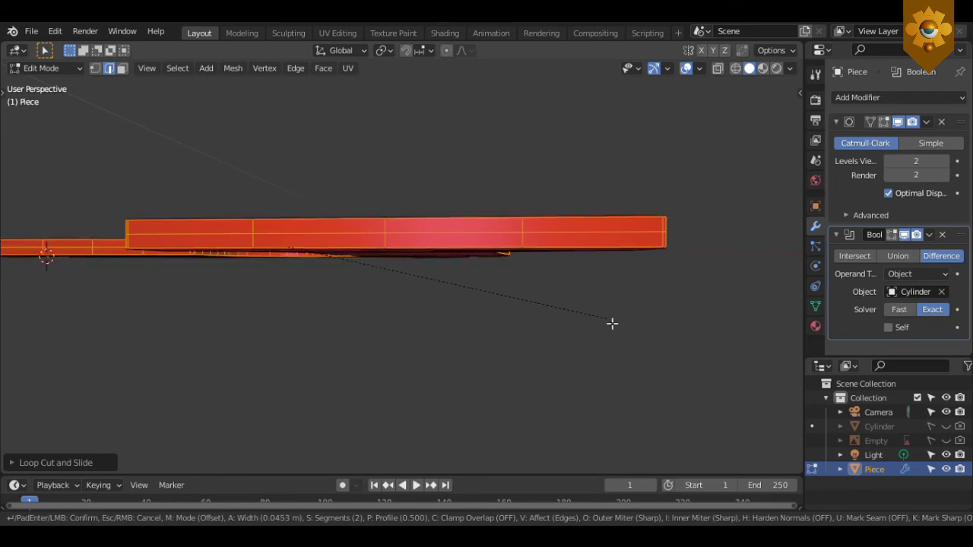
left_click(612, 323)
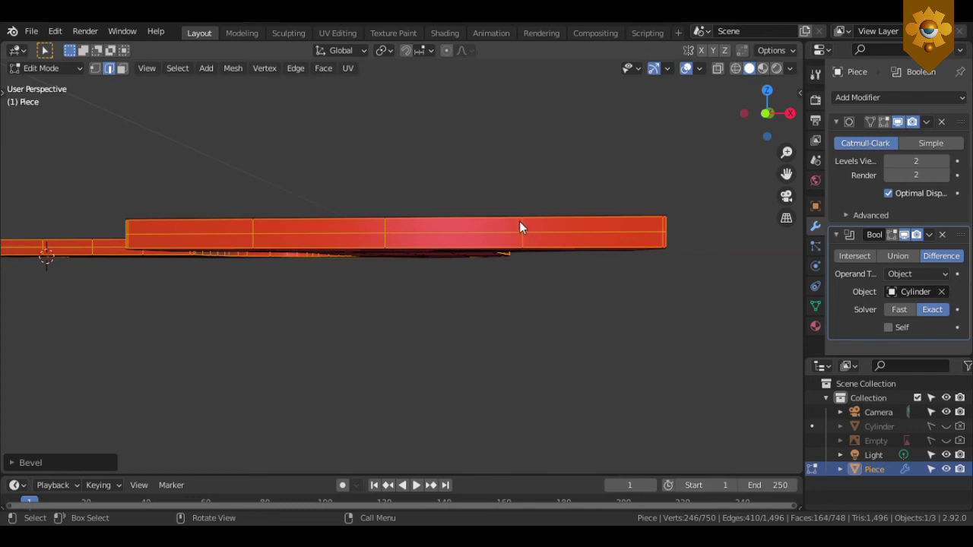
- Return to Object Mode and look down at the bevelled plate
key("Tab")
mouse_move(520, 222)
middle_mouse_down()
mouse_move(529, 274)
mouse_move(650, 283)
mouse_move(676, 252)
mouse_move(470, 336)
middle_mouse_up()
scroll(528, 275, "down", 2)
scroll(476, 279, "down", 3)
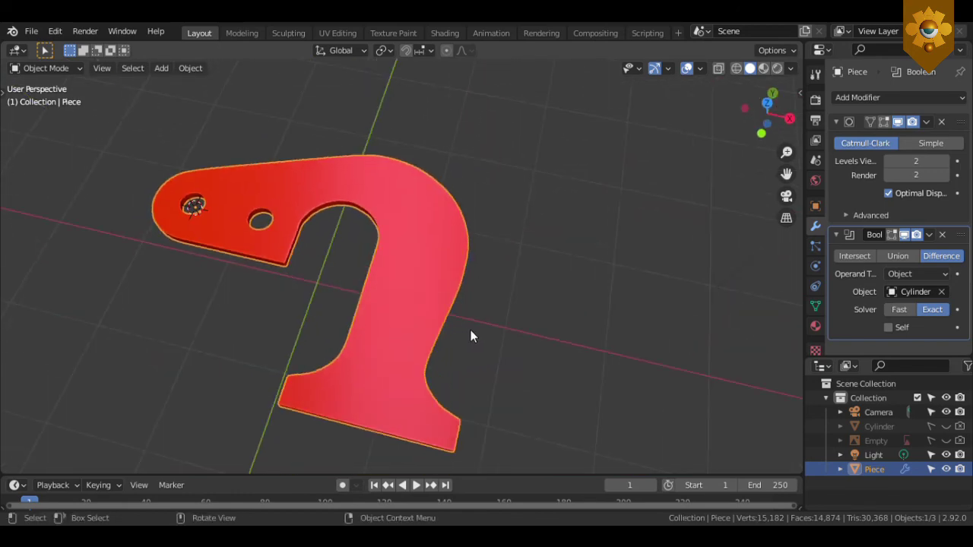
- In top view, set the viewport shading colour to Single and pick green
key("KP_7")
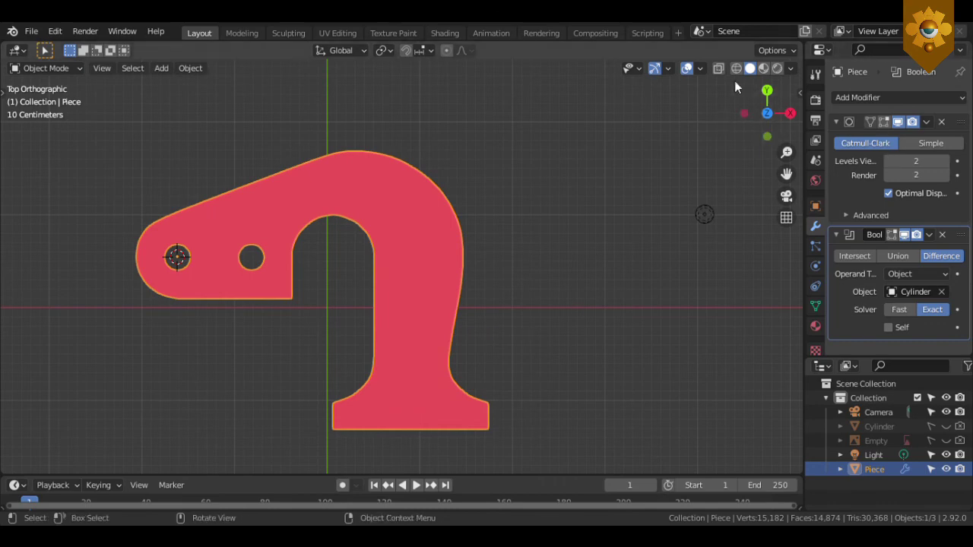
left_click(789, 68)
left_click(733, 246)
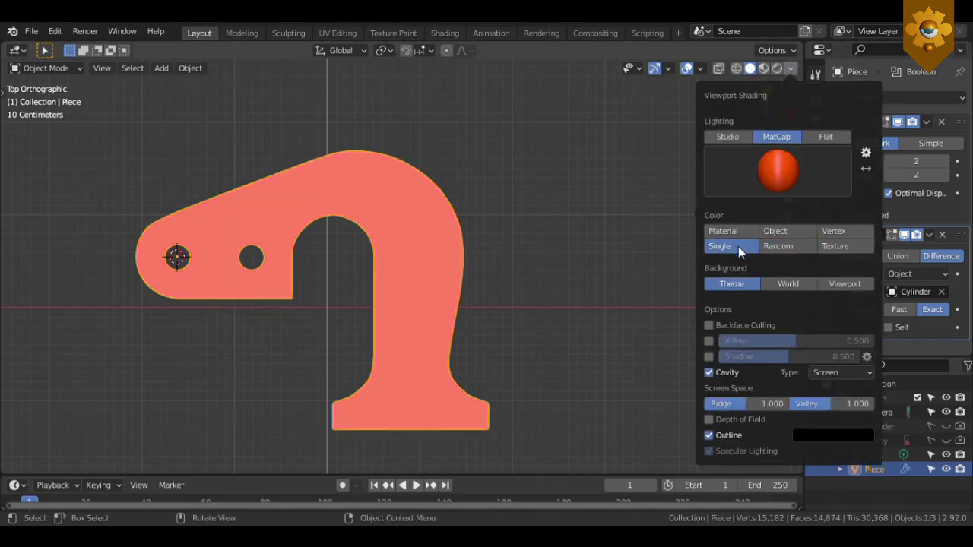
left_click(779, 263)
left_click_drag(761, 133, 753, 103)
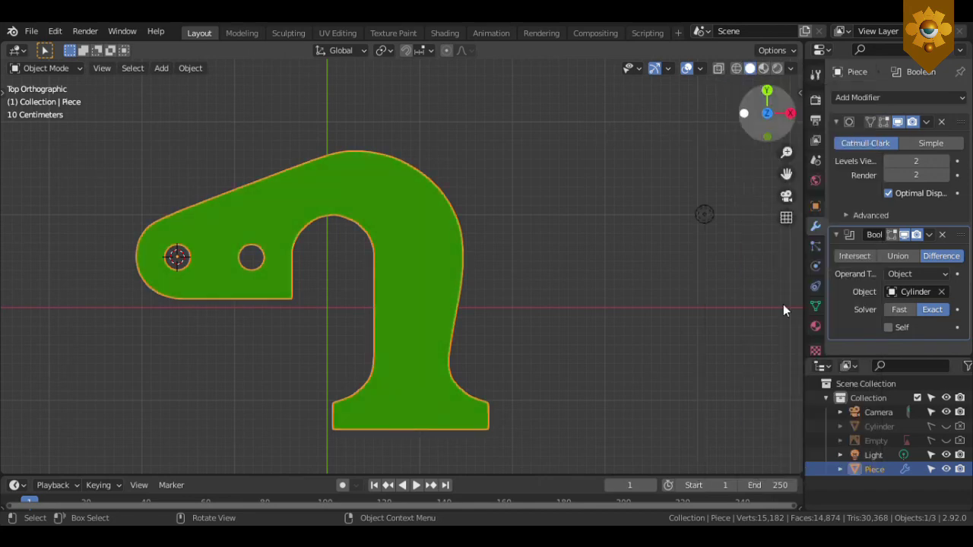
- Tick Wireframe in the object's Viewport Display properties to draw wires over the plate
left_click(815, 206)
scroll(874, 266, "down", 3)
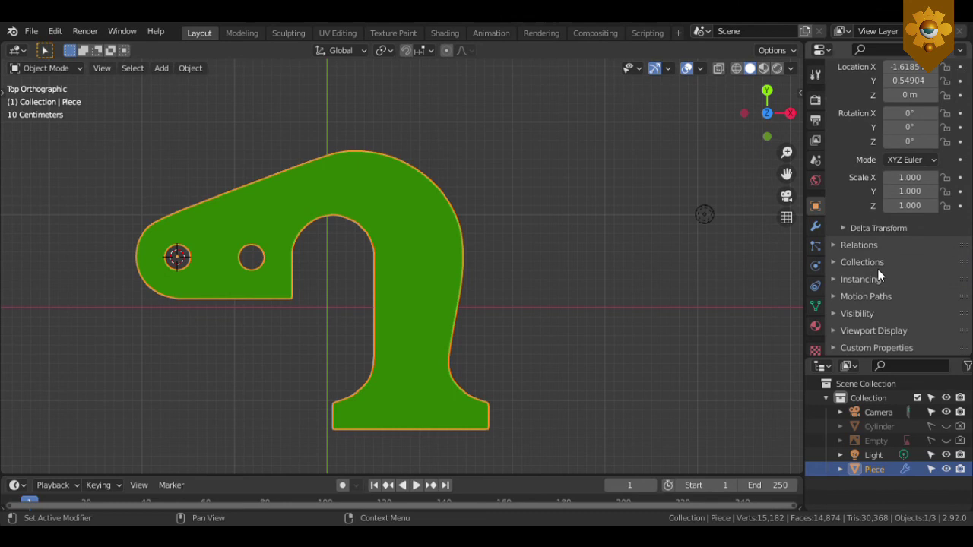
left_click(873, 331)
scroll(888, 263, "down", 5)
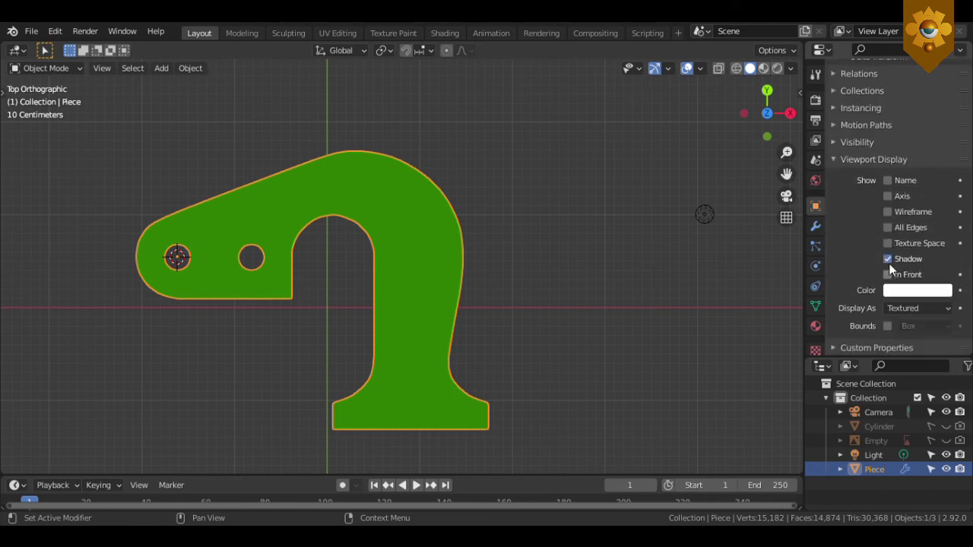
left_click(890, 213)
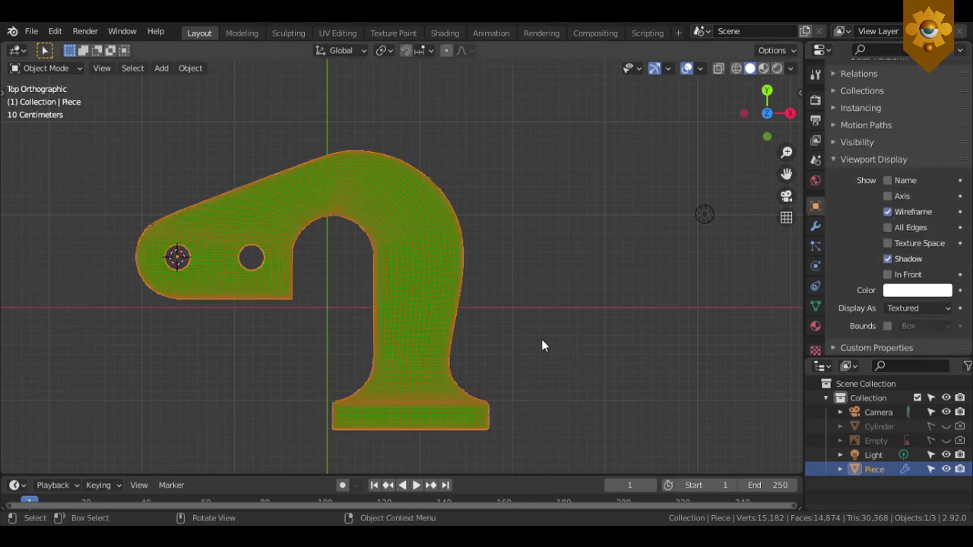
middle_click_drag(541, 345, 603, 323, "shift")
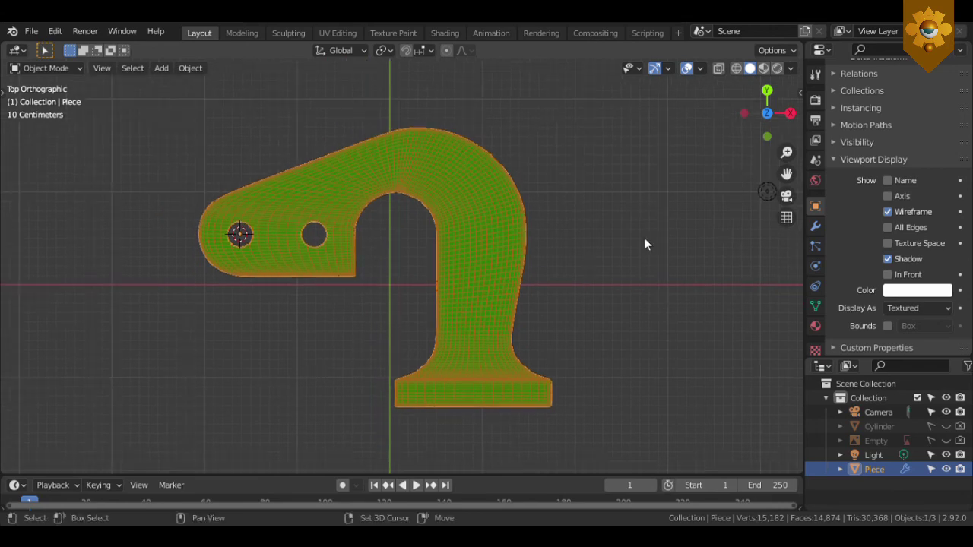
- Turn off the X and Y axis lines in the viewport Overlays
left_click(701, 68)
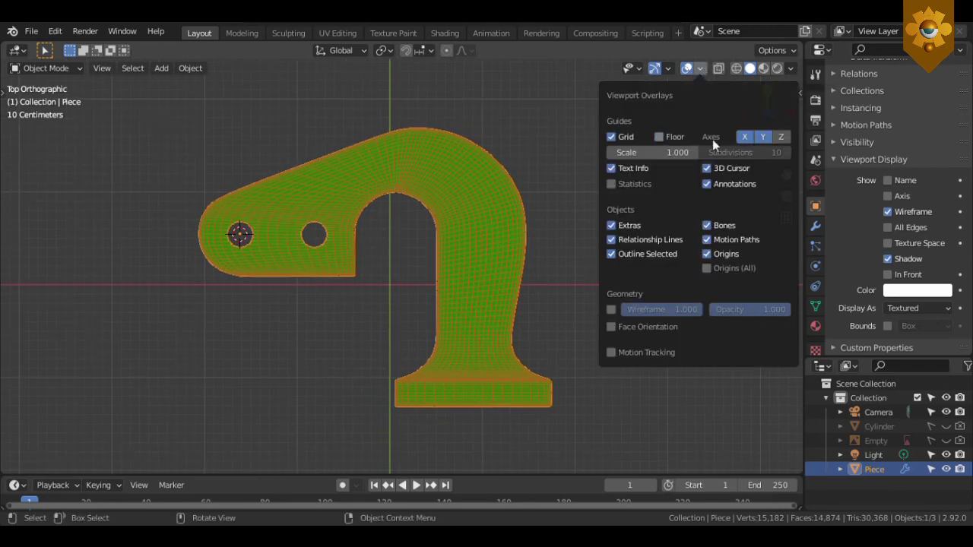
left_click(746, 138)
left_click(761, 137)
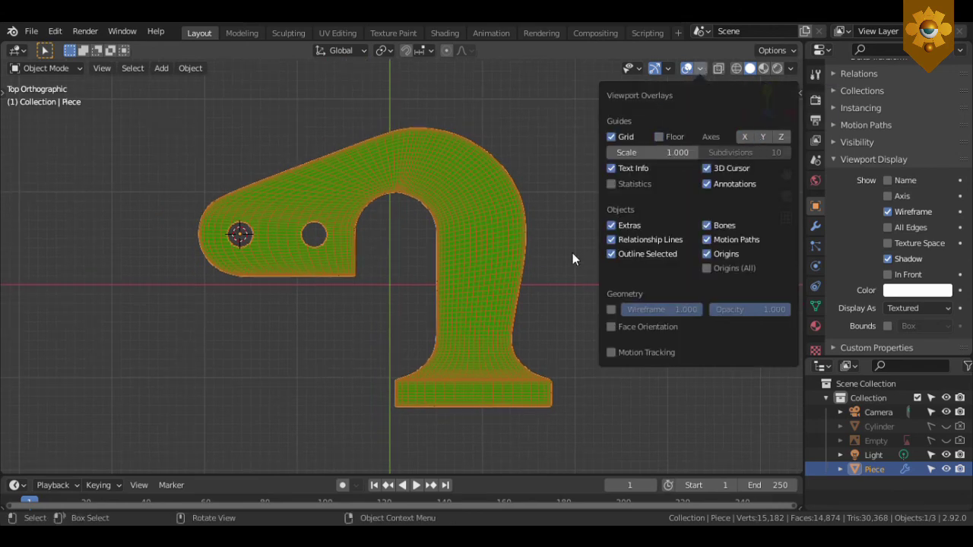
- Hide the navigation gizmos and maximise the 3D viewport to full screen
key("ctrl+alt+space")
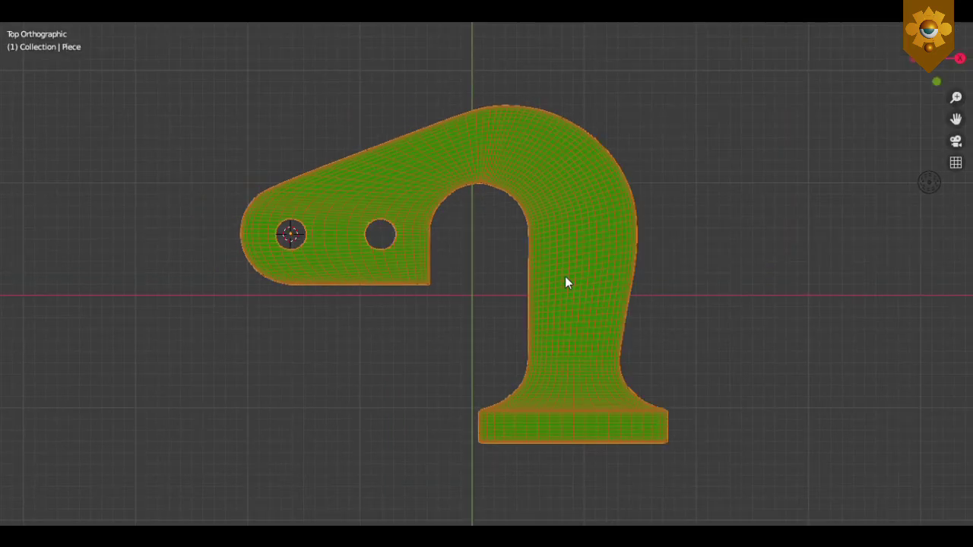
key("ctrl+alt+space")
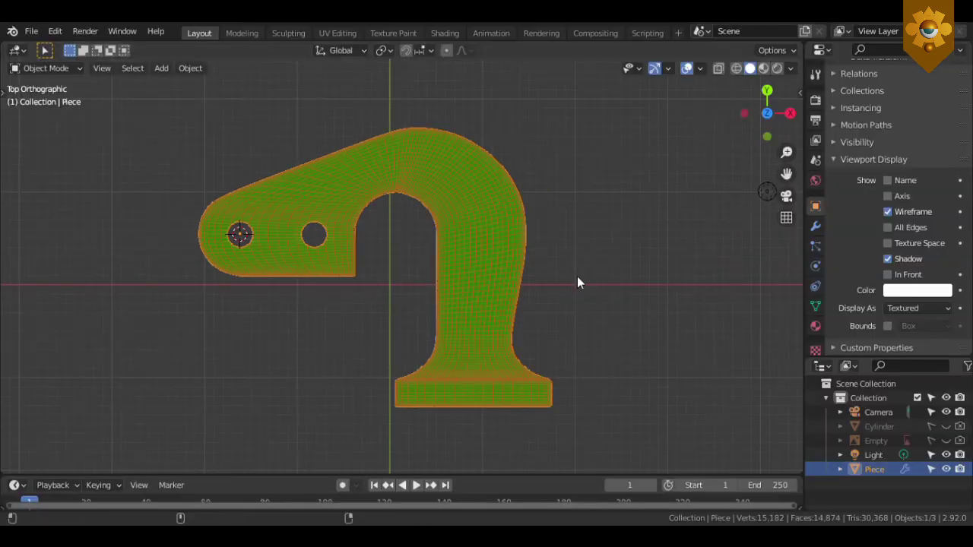
left_click(651, 69)
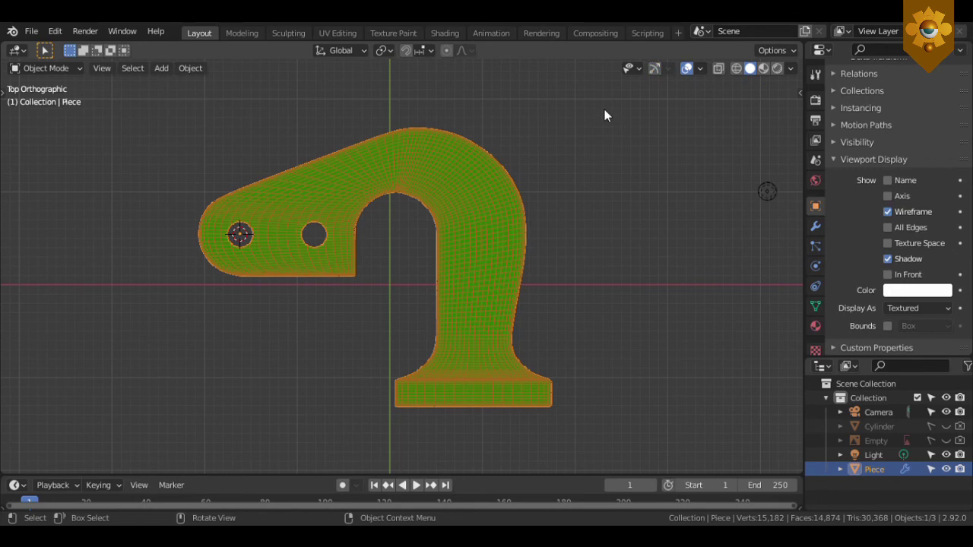
key("ctrl+alt+space")
- Orbit around the green plate to inspect its holes, curved cut-out and end faces
mouse_move(738, 337)
middle_mouse_down()
mouse_move(706, 330)
mouse_move(775, 341)
middle_mouse_up()
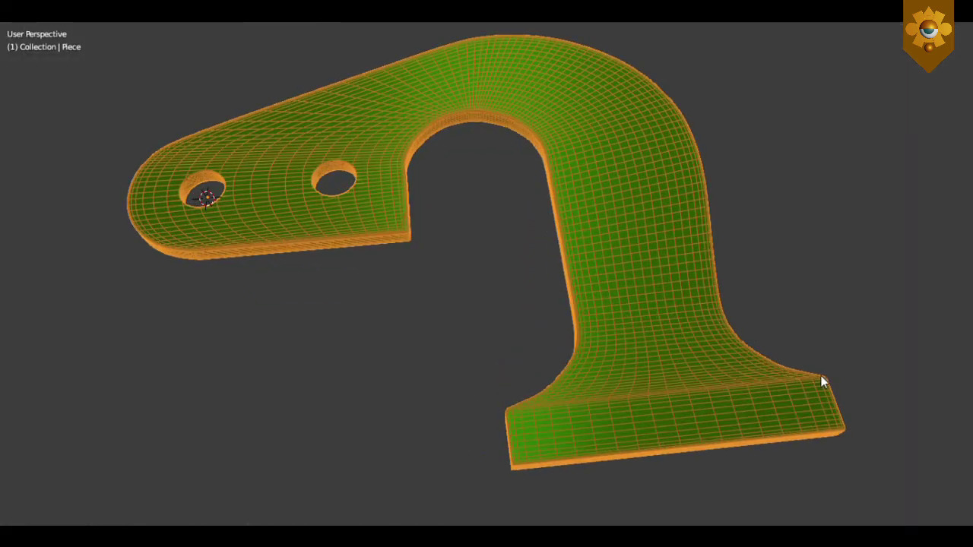
mouse_move(821, 375)
middle_mouse_down()
mouse_move(858, 345)
mouse_move(558, 330)
middle_mouse_up()
mouse_move(871, 436)
middle_mouse_down()
mouse_move(583, 446)
mouse_move(745, 413)
mouse_move(621, 428)
mouse_move(730, 419)
mouse_move(776, 383)
mouse_move(655, 458)
mouse_move(721, 449)
mouse_move(757, 434)
mouse_move(445, 478)
mouse_move(691, 463)
mouse_move(403, 482)
mouse_move(631, 486)
mouse_move(697, 476)
mouse_move(360, 476)
mouse_move(206, 524)
mouse_move(621, 520)
middle_mouse_up()
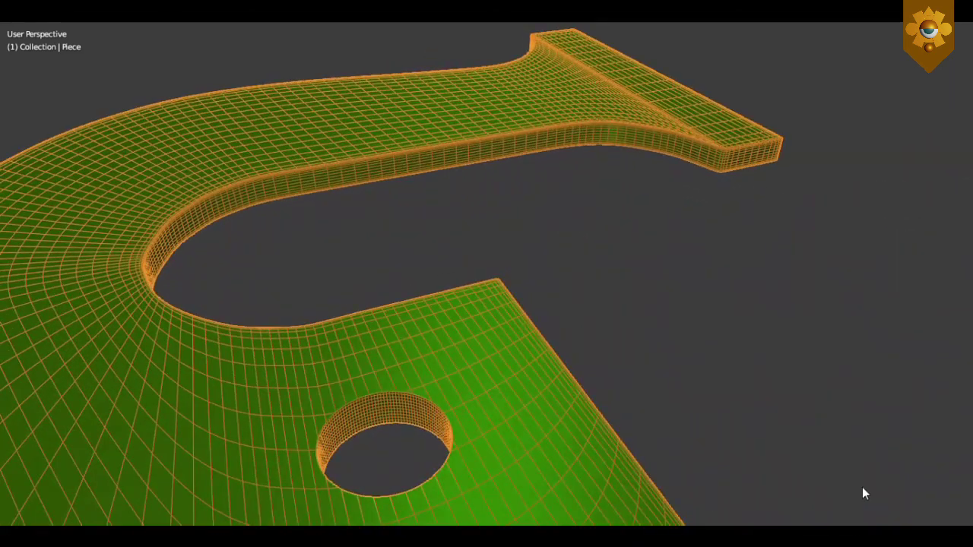
mouse_move(862, 487)
middle_mouse_down()
mouse_move(821, 504)
mouse_move(689, 521)
mouse_move(565, 506)
mouse_move(804, 486)
middle_mouse_up()
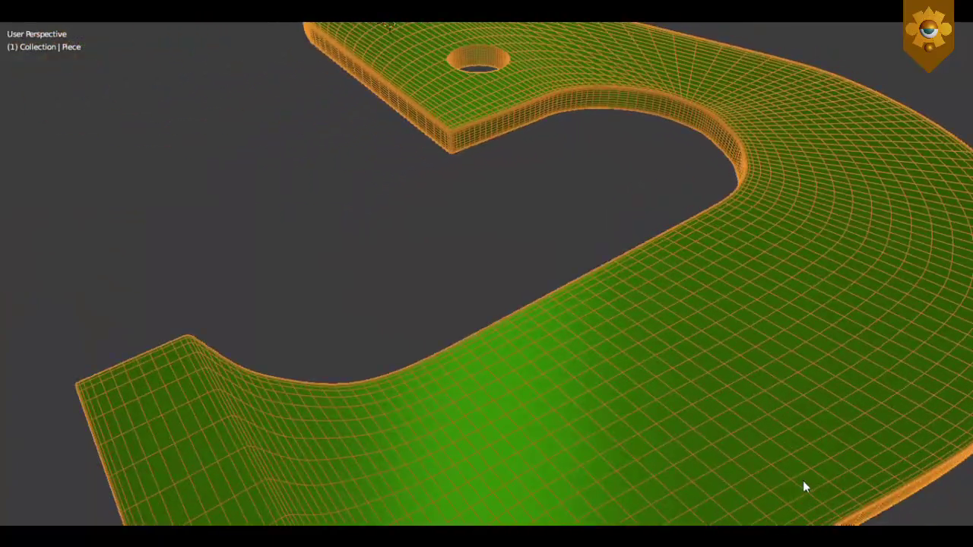
middle_click_drag(890, 492, 568, 462)
mouse_move(619, 441)
middle_mouse_down()
mouse_move(457, 442)
mouse_move(480, 482)
mouse_move(559, 482)
mouse_move(534, 463)
mouse_move(557, 469)
middle_mouse_up()
mouse_move(558, 470)
middle_mouse_down("shift")
mouse_move(590, 489)
mouse_move(583, 493)
mouse_move(591, 459)
mouse_move(594, 483)
middle_mouse_up("shift")
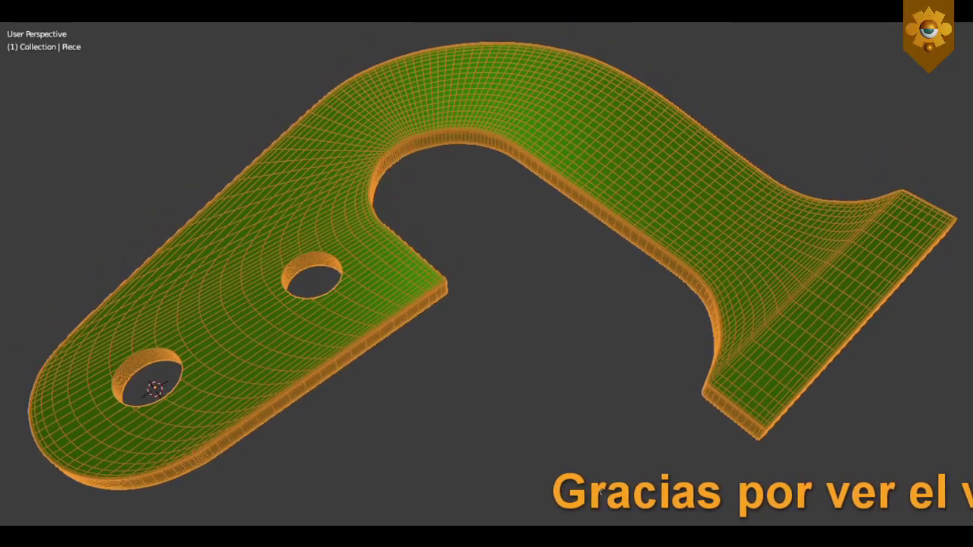